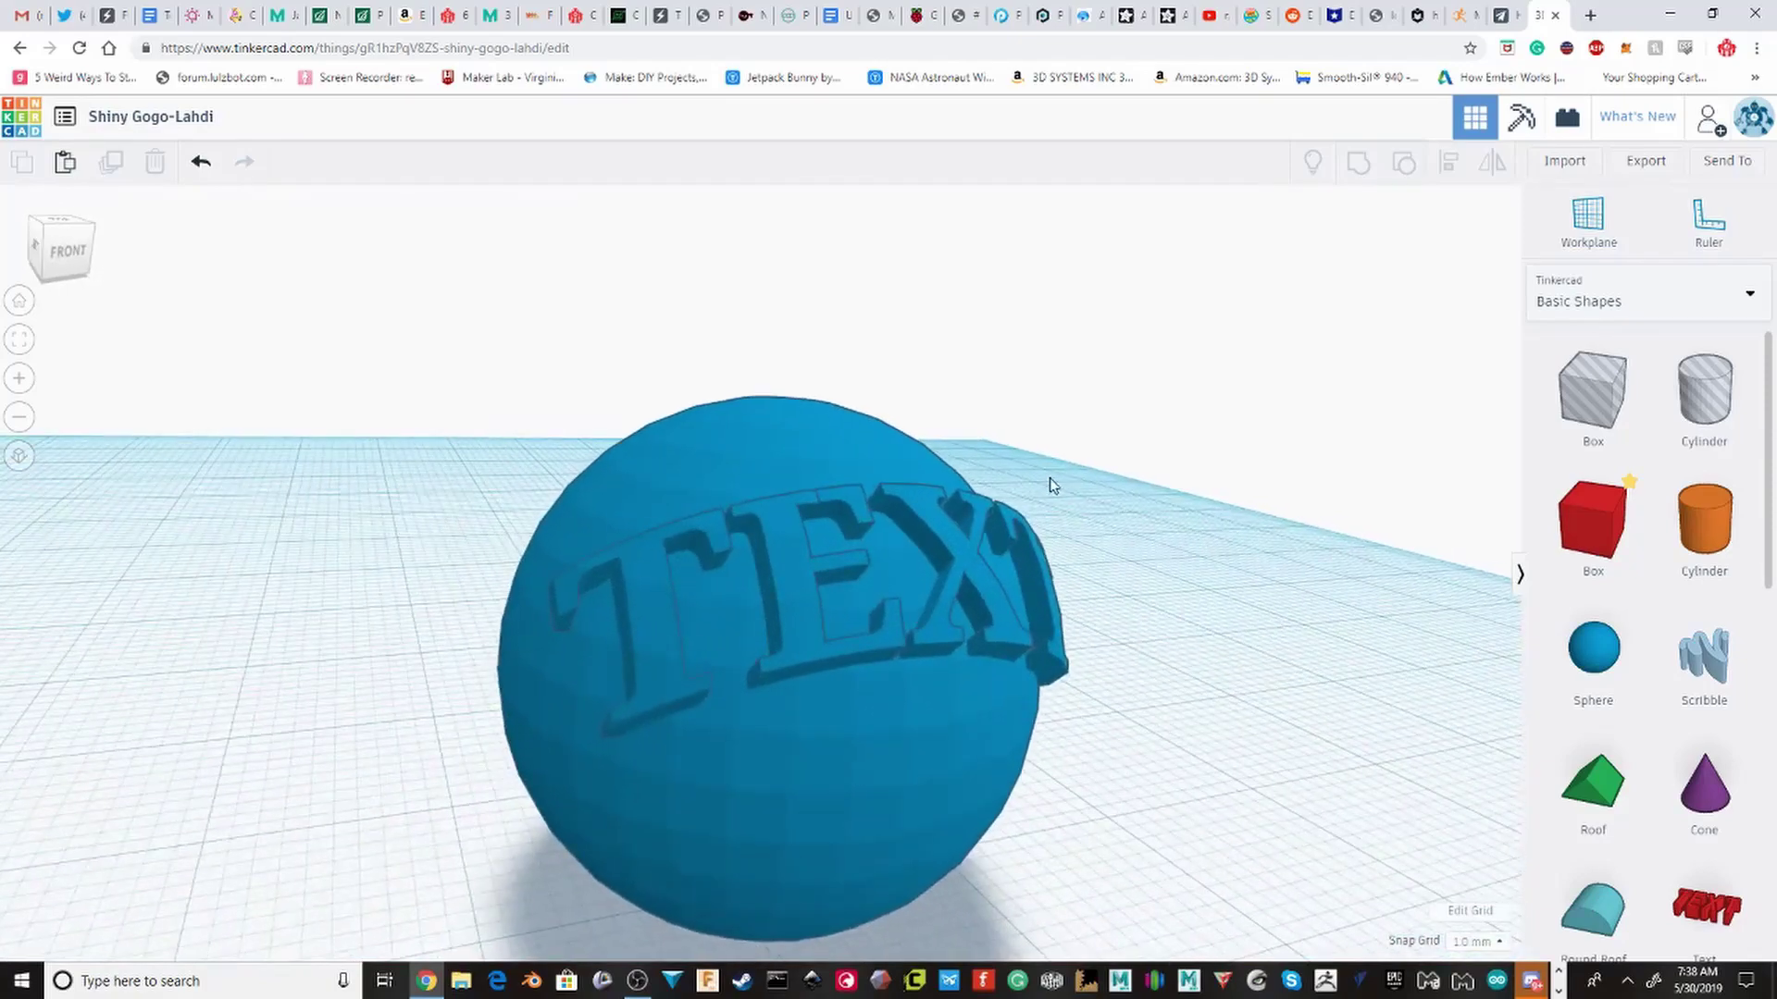
scroll(1044, 478, up, 3)
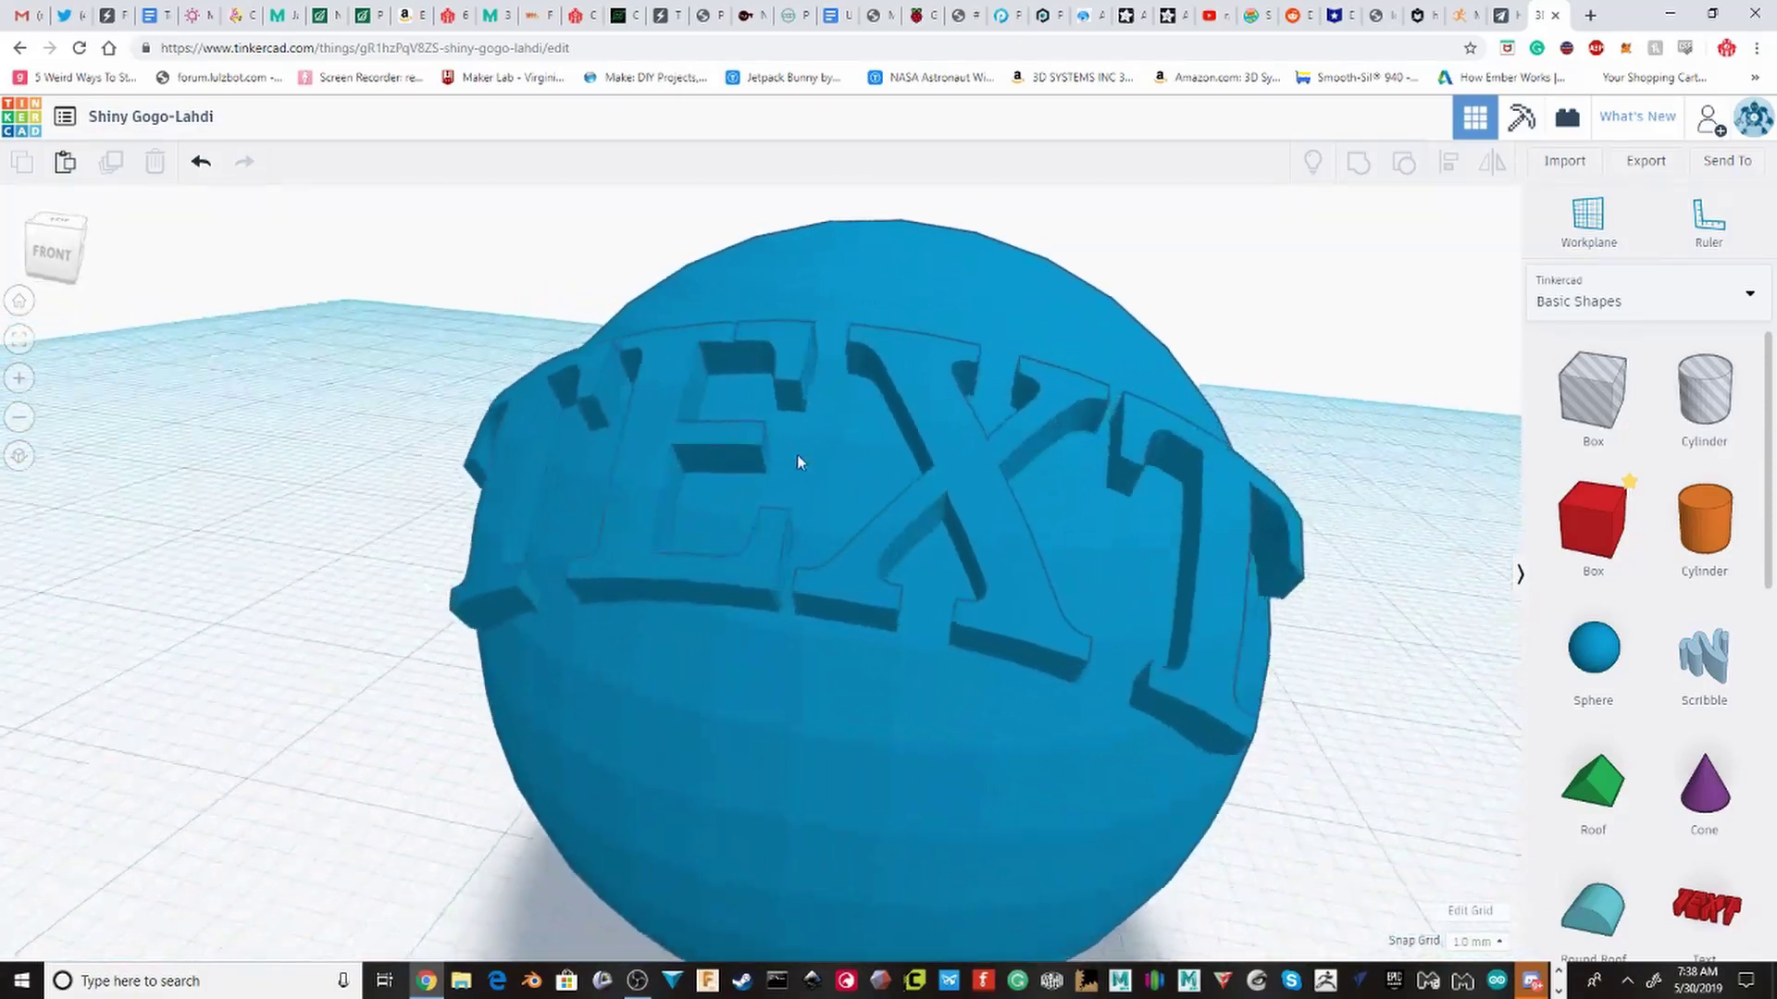
scroll(947, 485, down, 3)
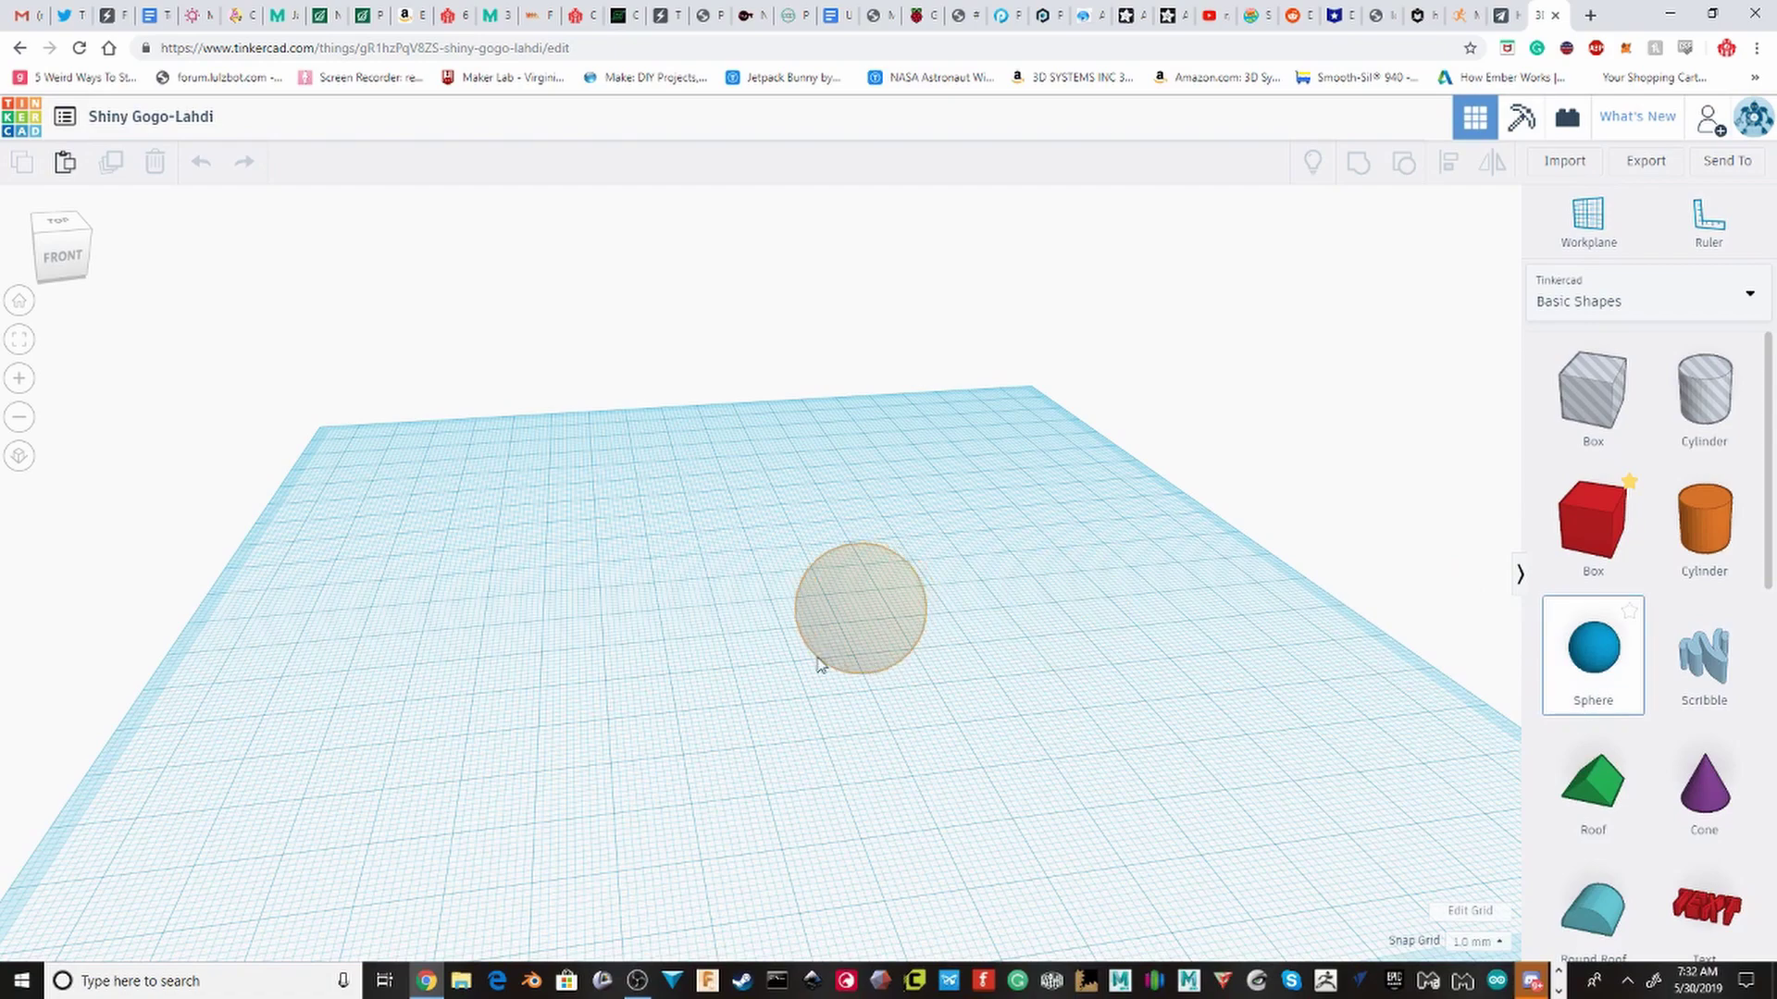
Step: Place a sphere on the workplane and add a text shape next to it
click(764, 638)
scroll(759, 635, up, 3)
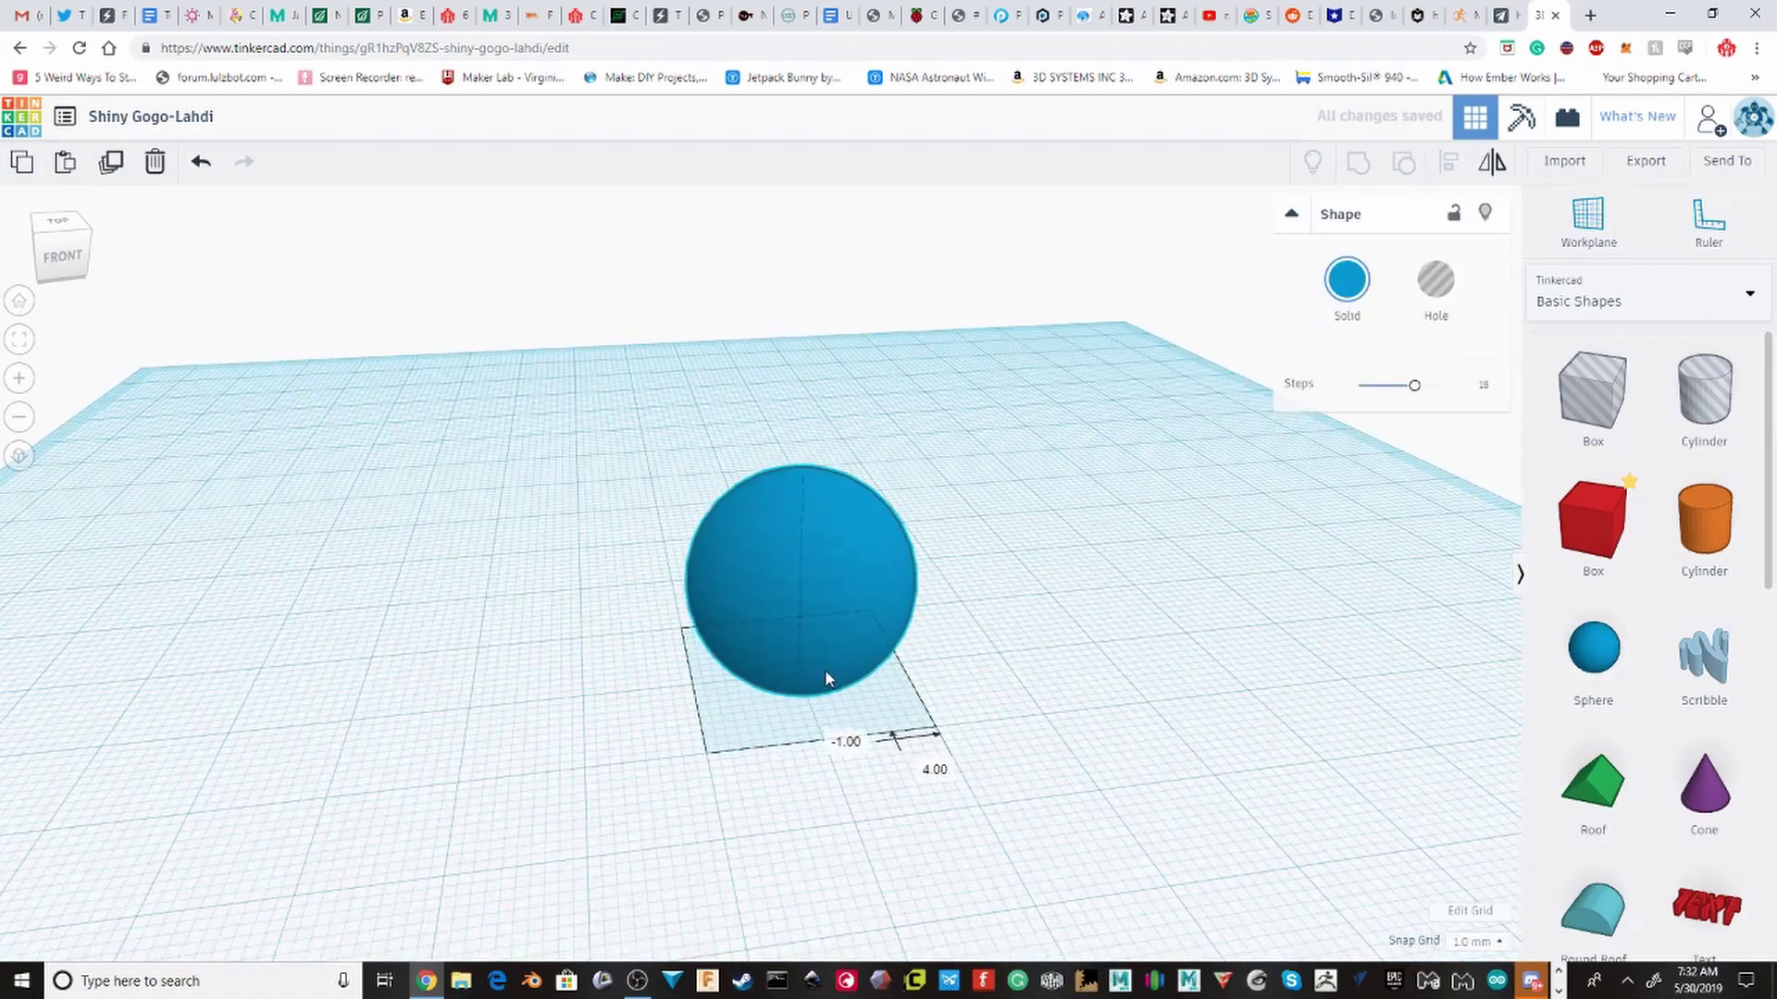
right_drag(824, 669, 1499, 763)
scroll(1657, 722, down, 2)
click(1705, 720)
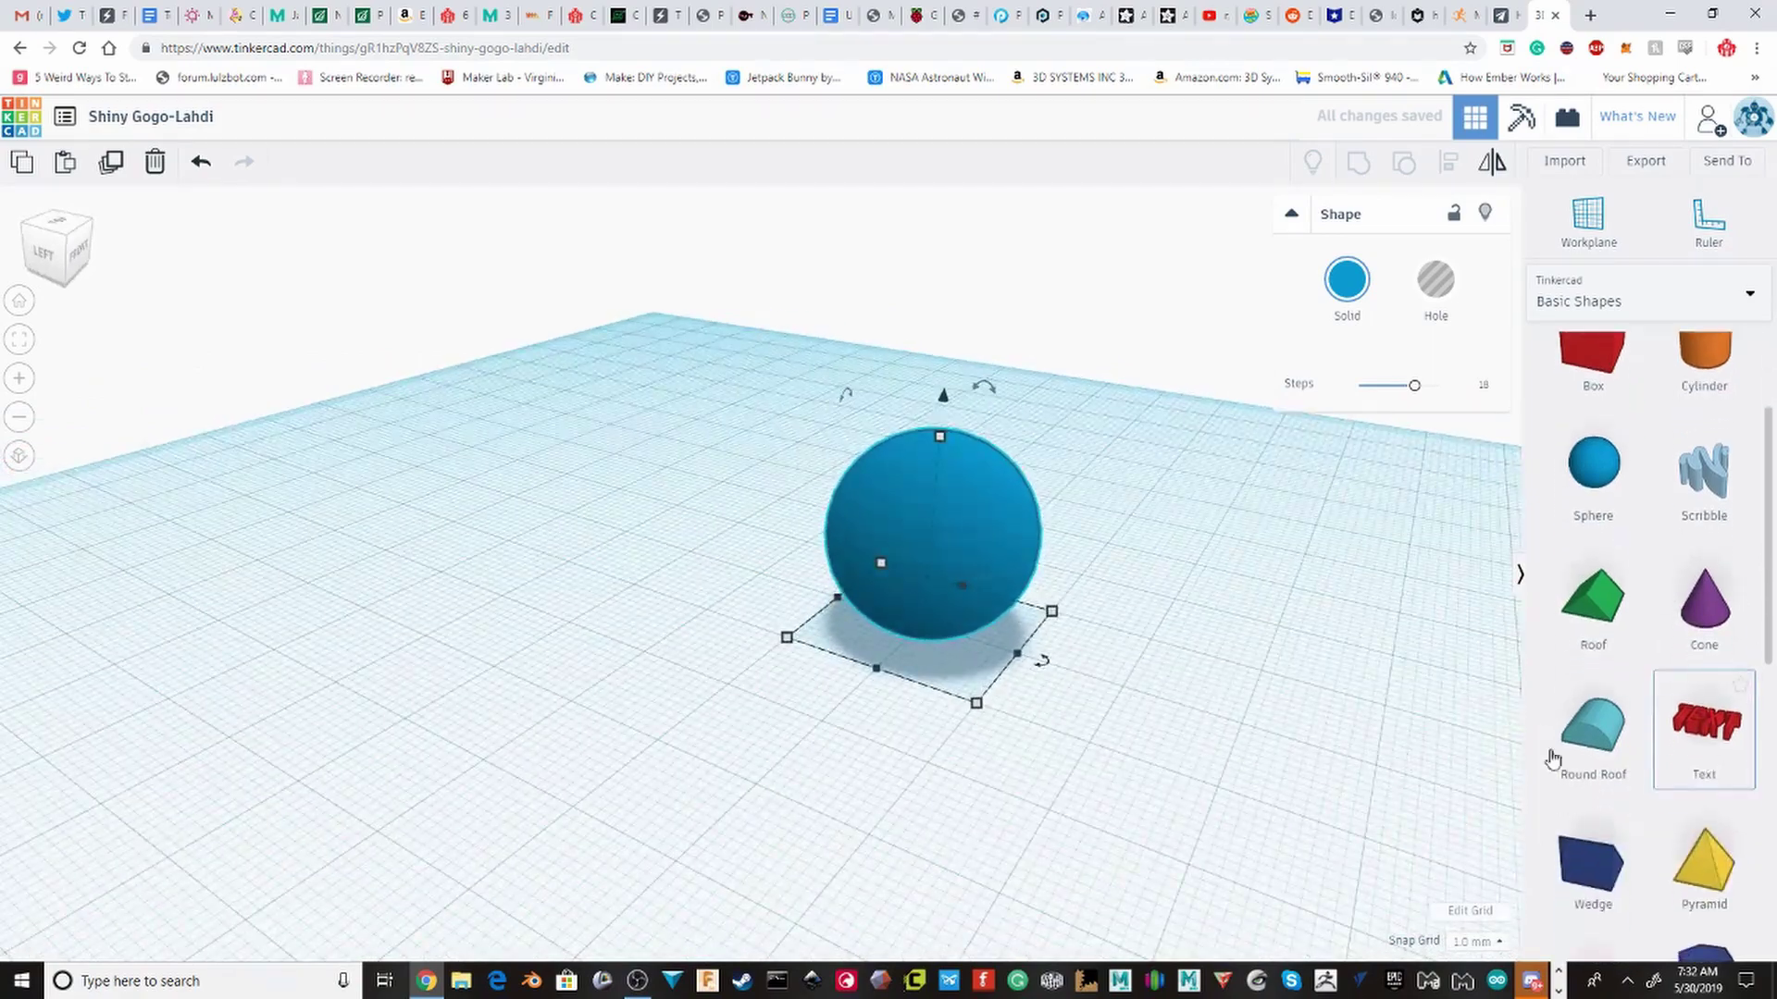
click(600, 648)
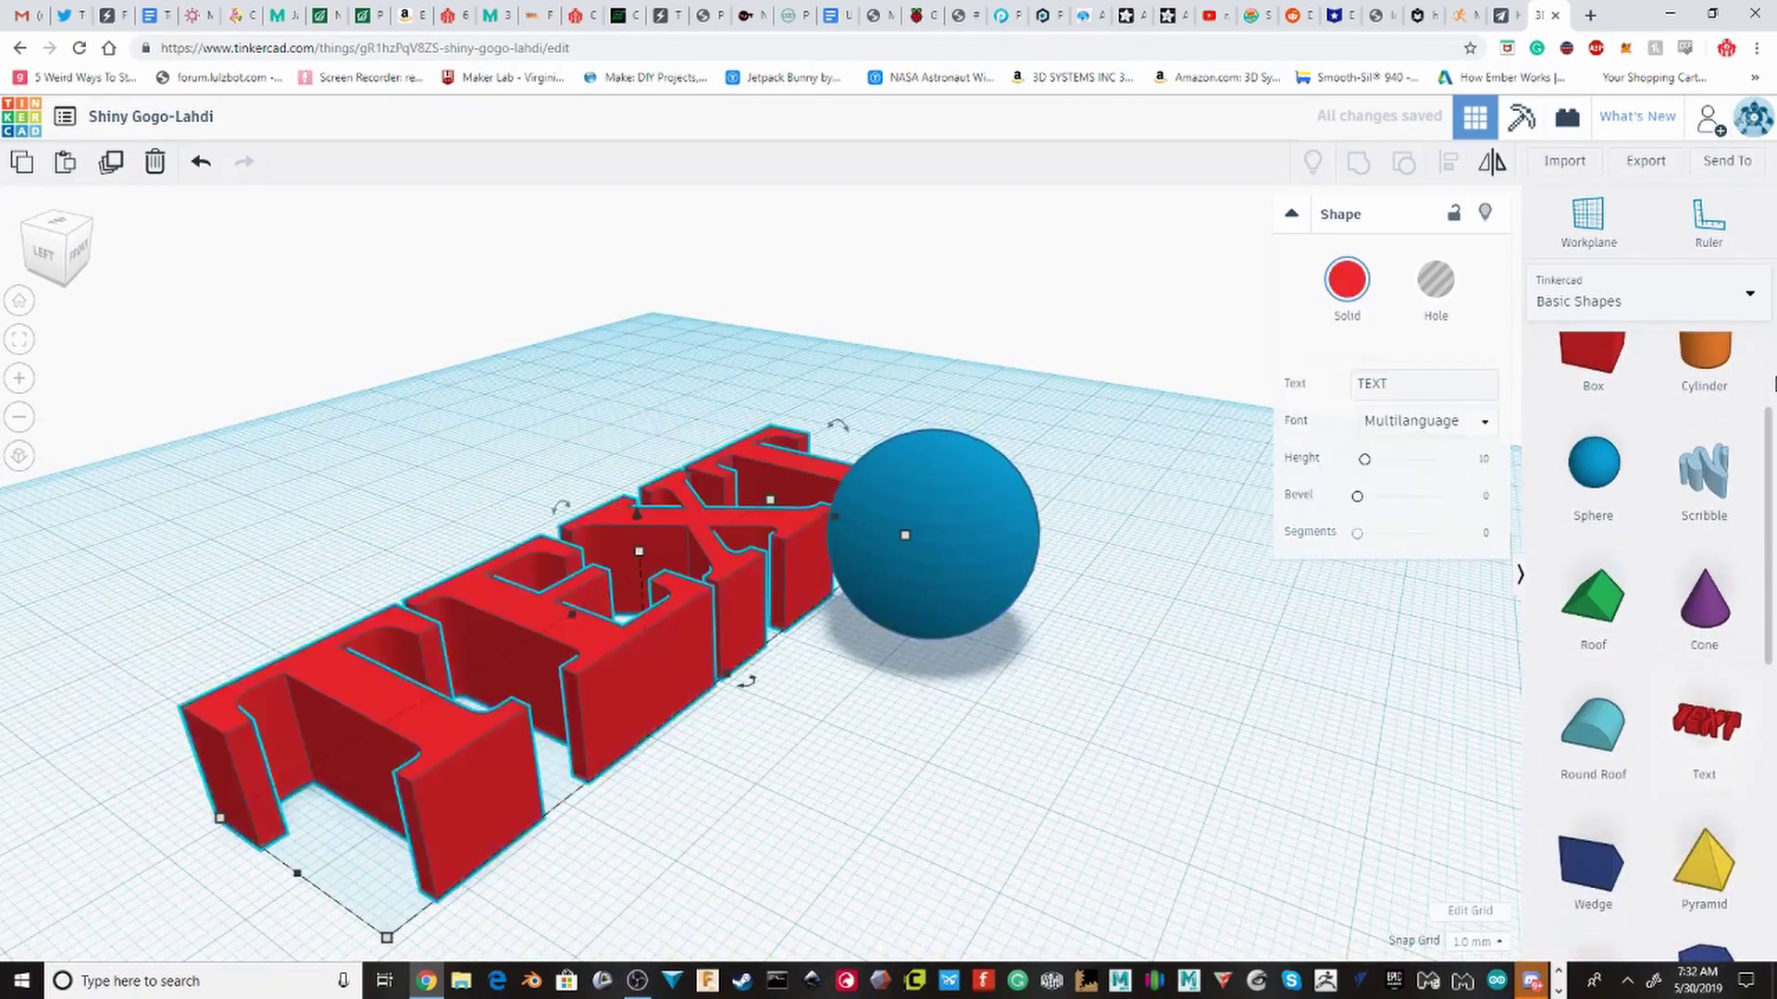
Step: Shrink the text shape, rotate it 180°, and stretch it to about 18 mm wide in front of the sphere
right_drag(941, 464, 979, 639)
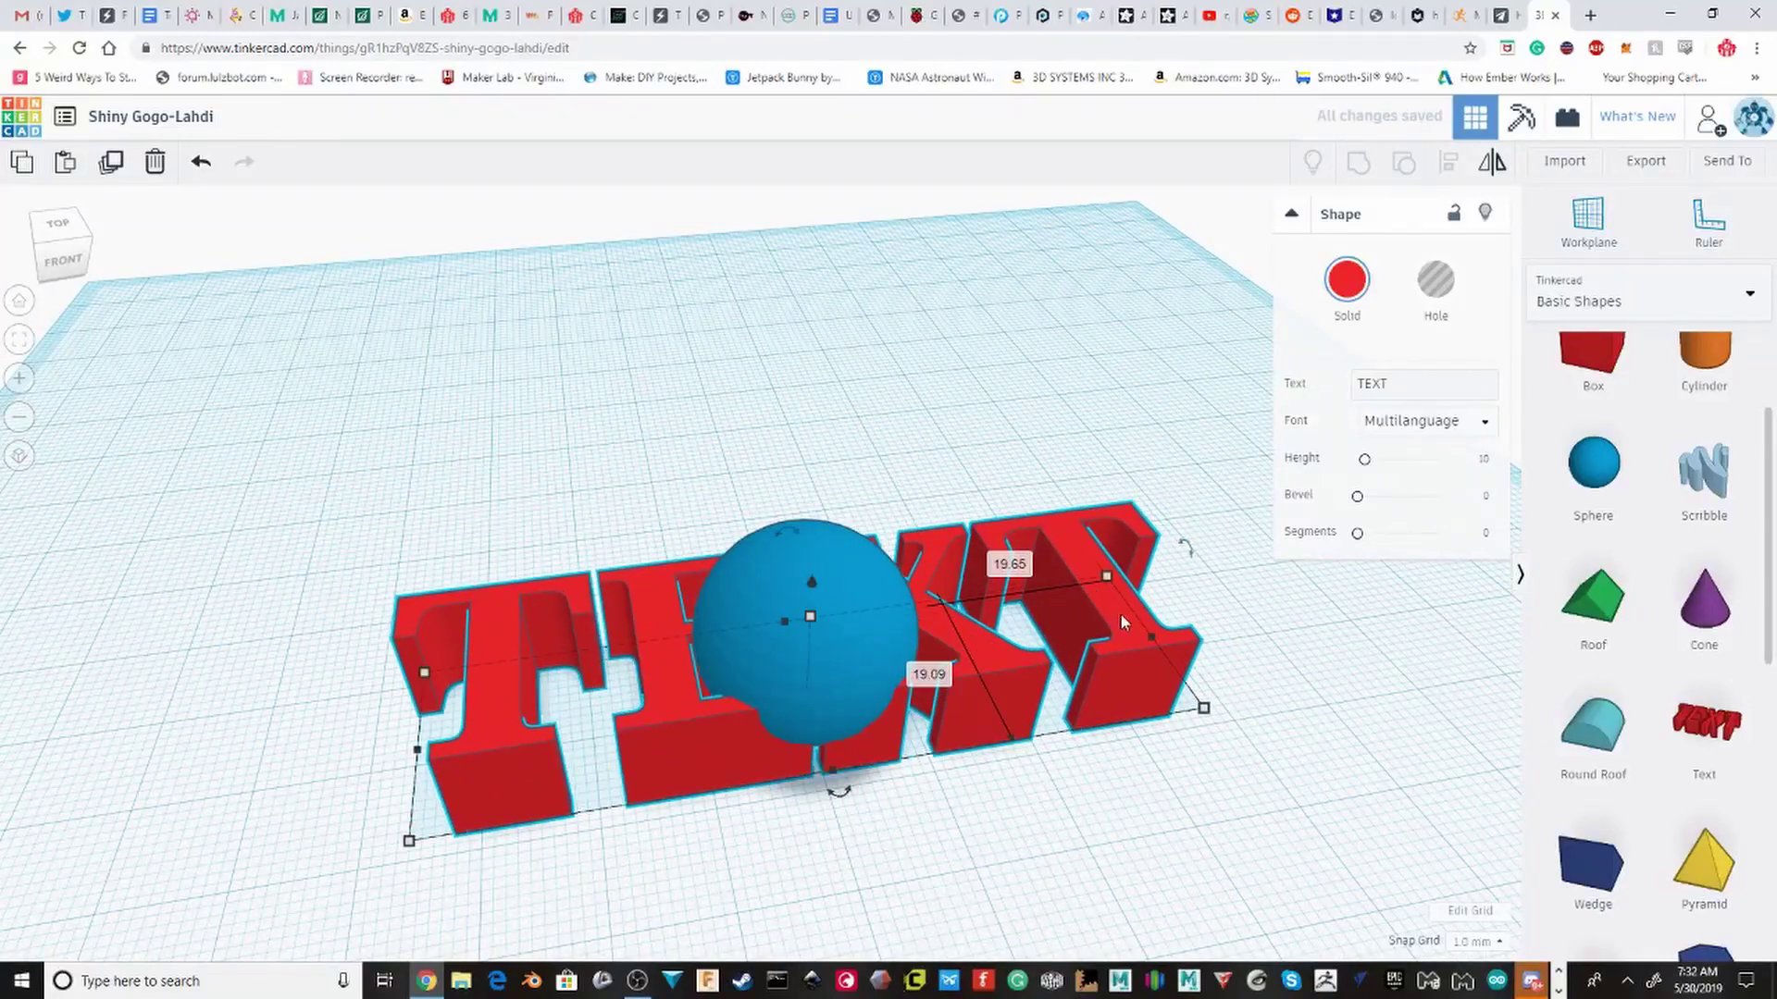
drag(1173, 711, 827, 804)
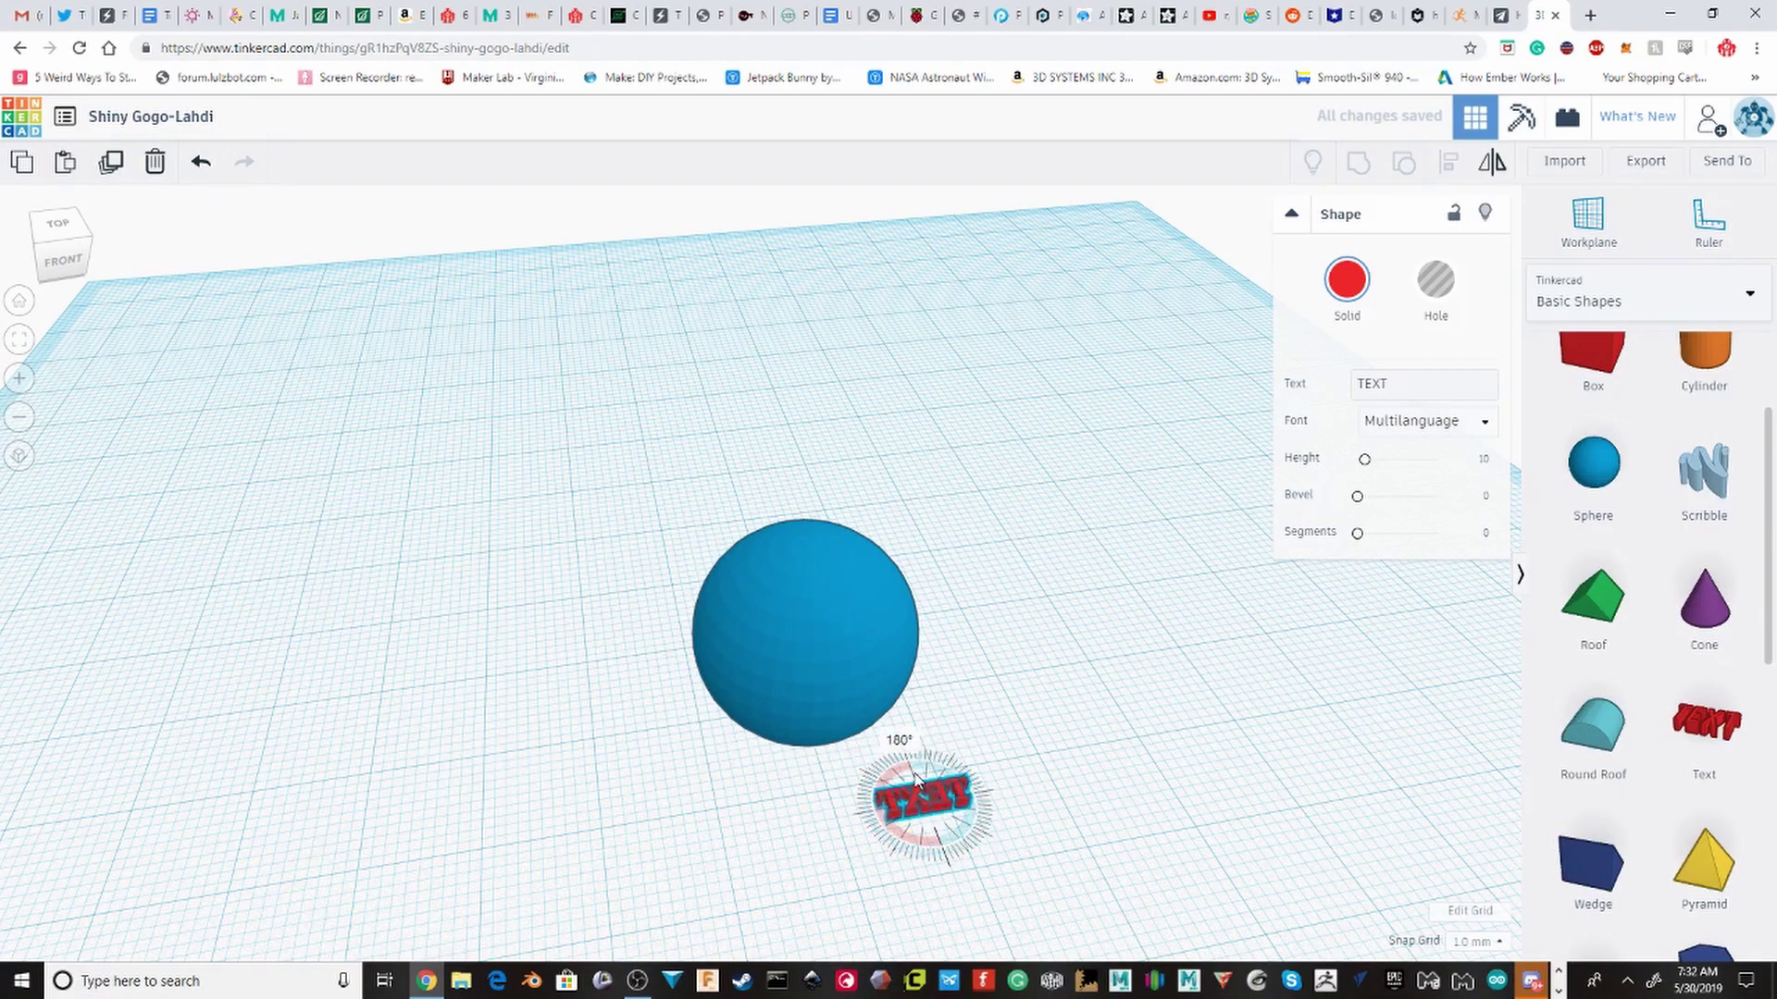
scroll(916, 780, up, 5)
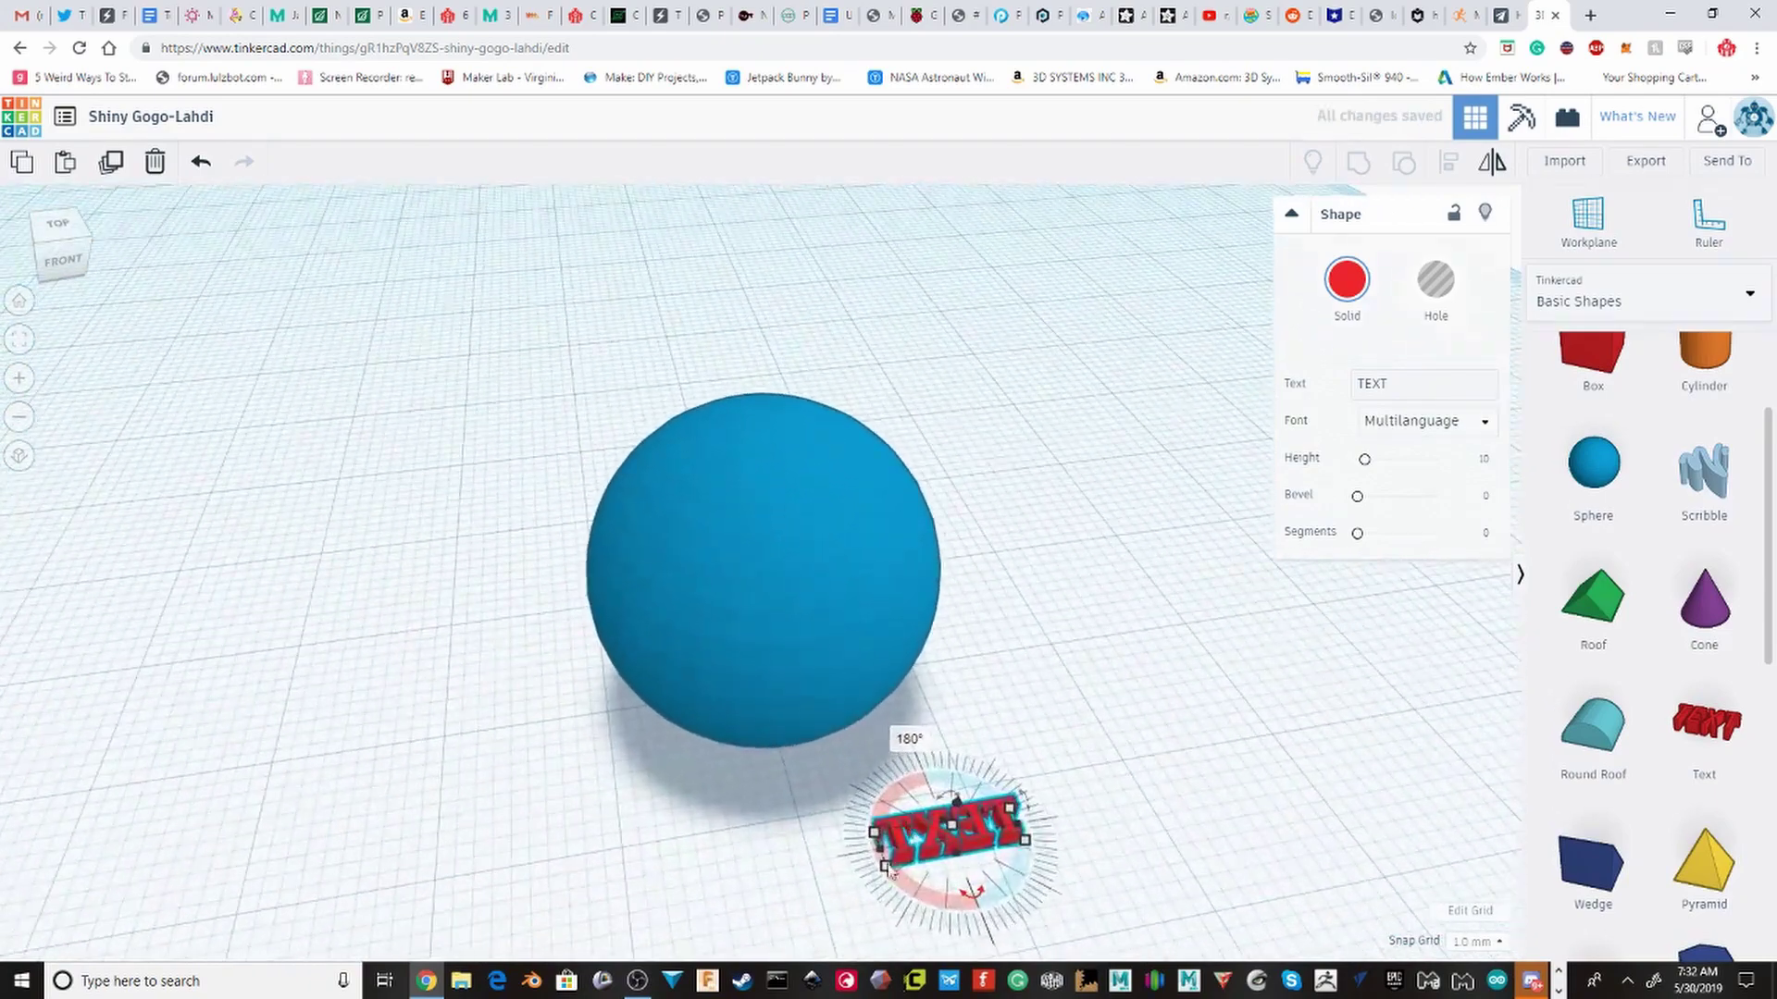
drag(880, 860, 731, 858)
scroll(726, 833, down, 3)
scroll(703, 763, up, 3)
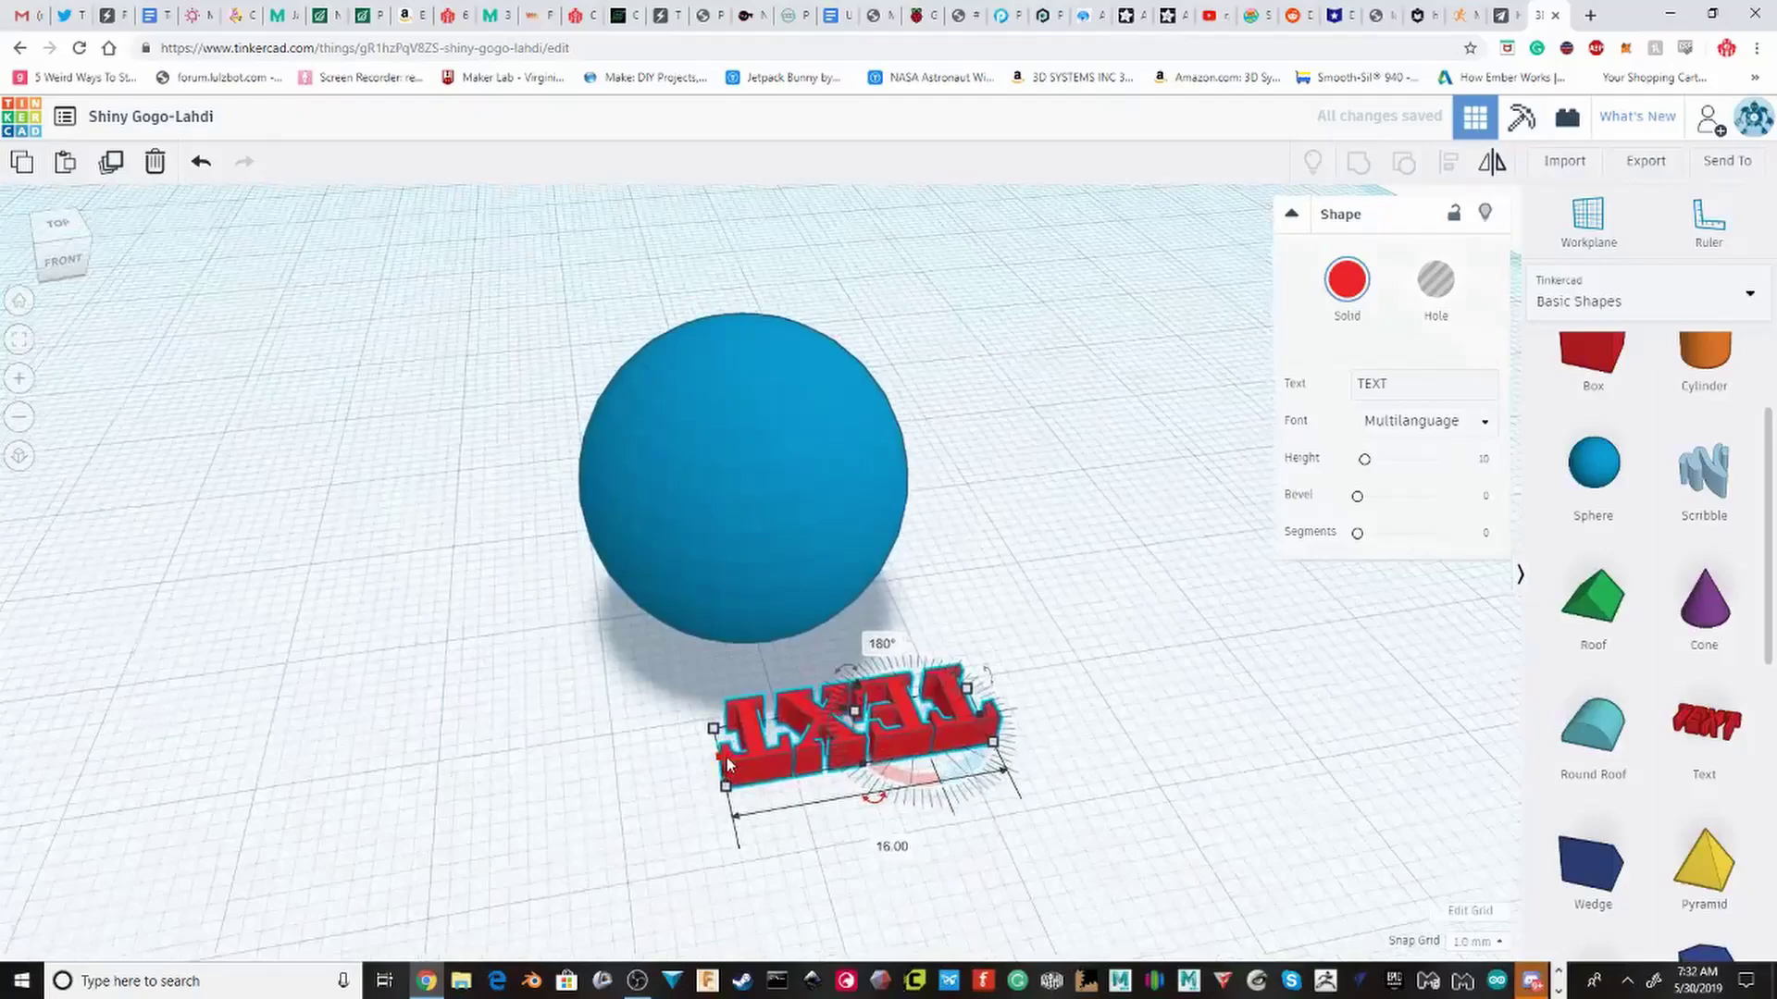
drag(727, 763, 692, 748)
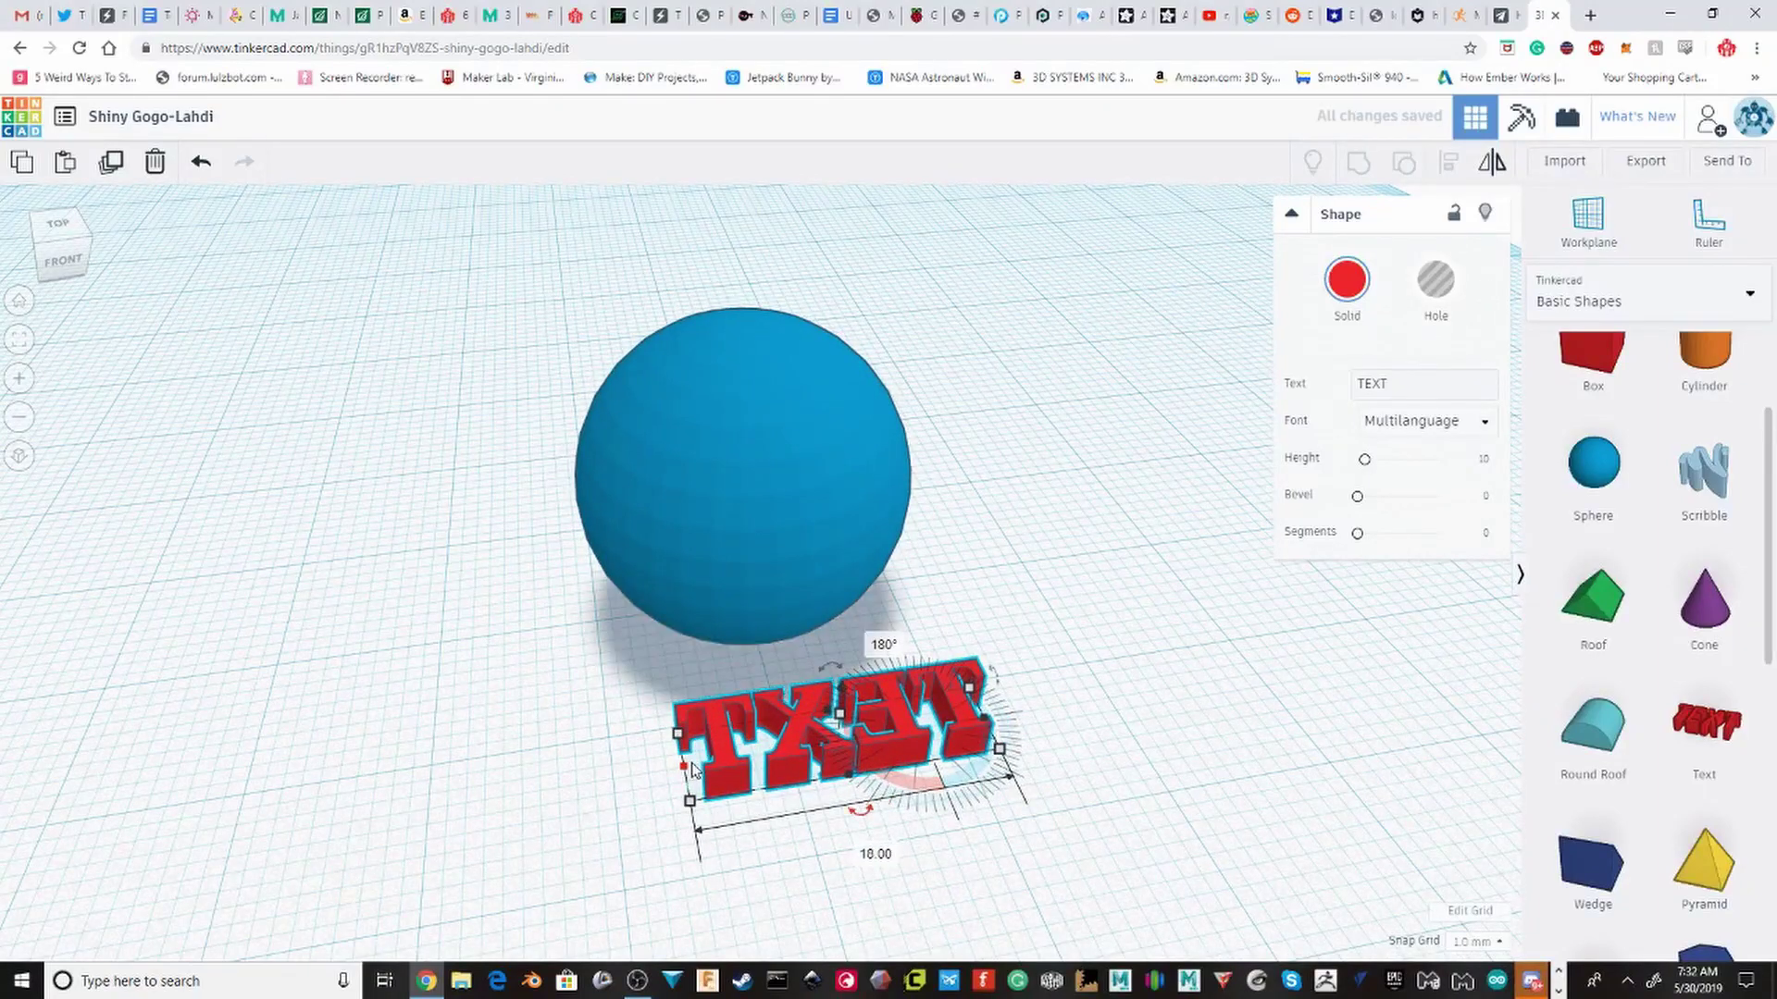
Step: Position the text tilted and raised against the sphere's upper front, sinking it partly into the surface
scroll(692, 746, down, 2)
right_drag(984, 734, 829, 757)
scroll(773, 581, up, 3)
right_drag(928, 639, 955, 575)
drag(937, 583, 924, 294)
right_drag(785, 422, 846, 562)
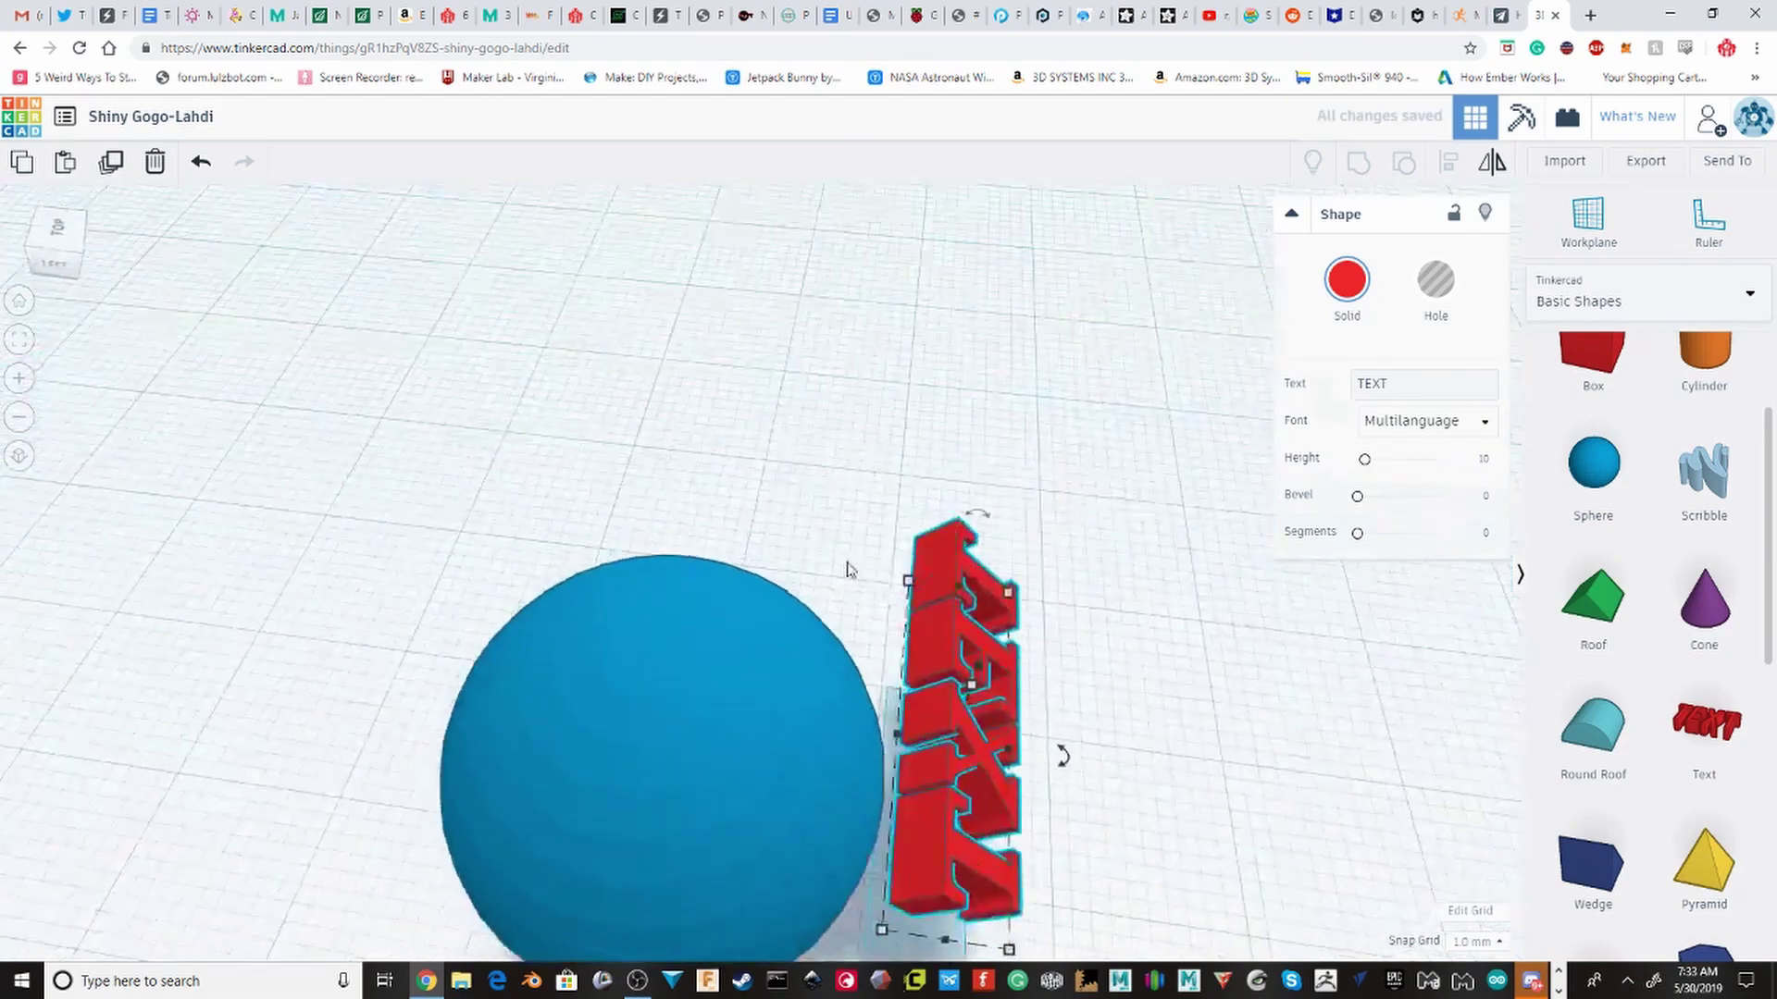
drag(966, 758, 781, 793)
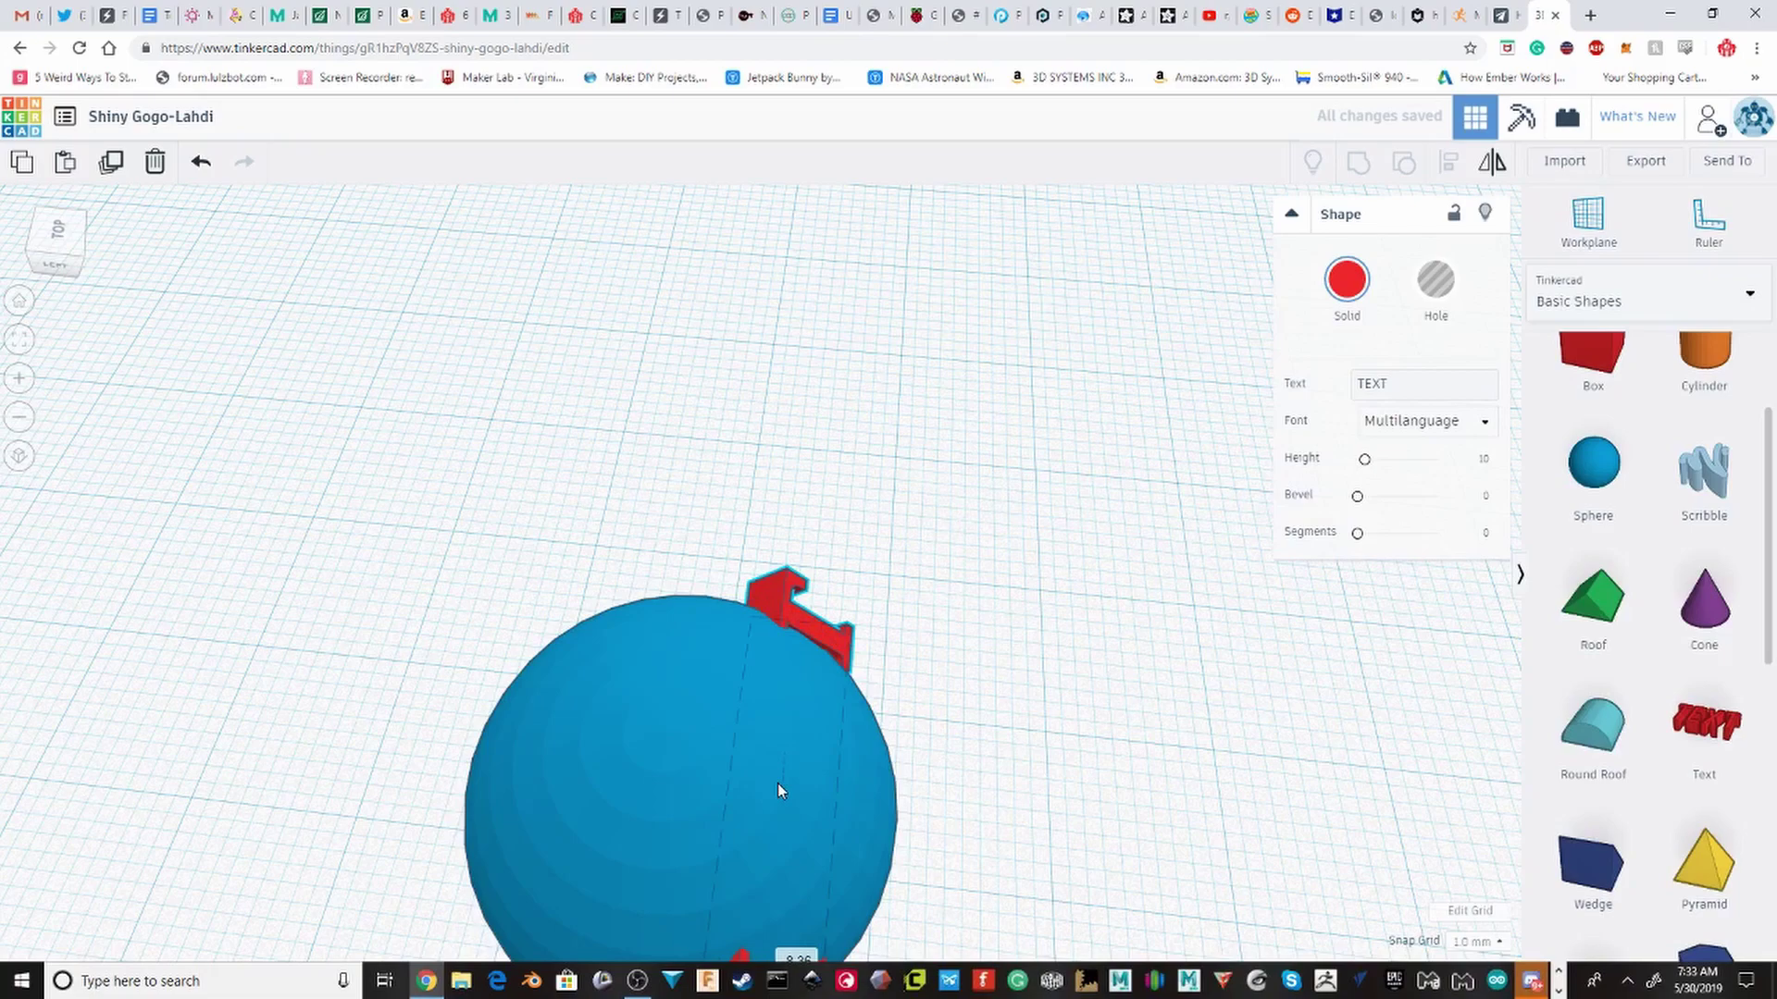
Step: Select the sphere together with the text and align the two shapes
right_drag(781, 793, 597, 657)
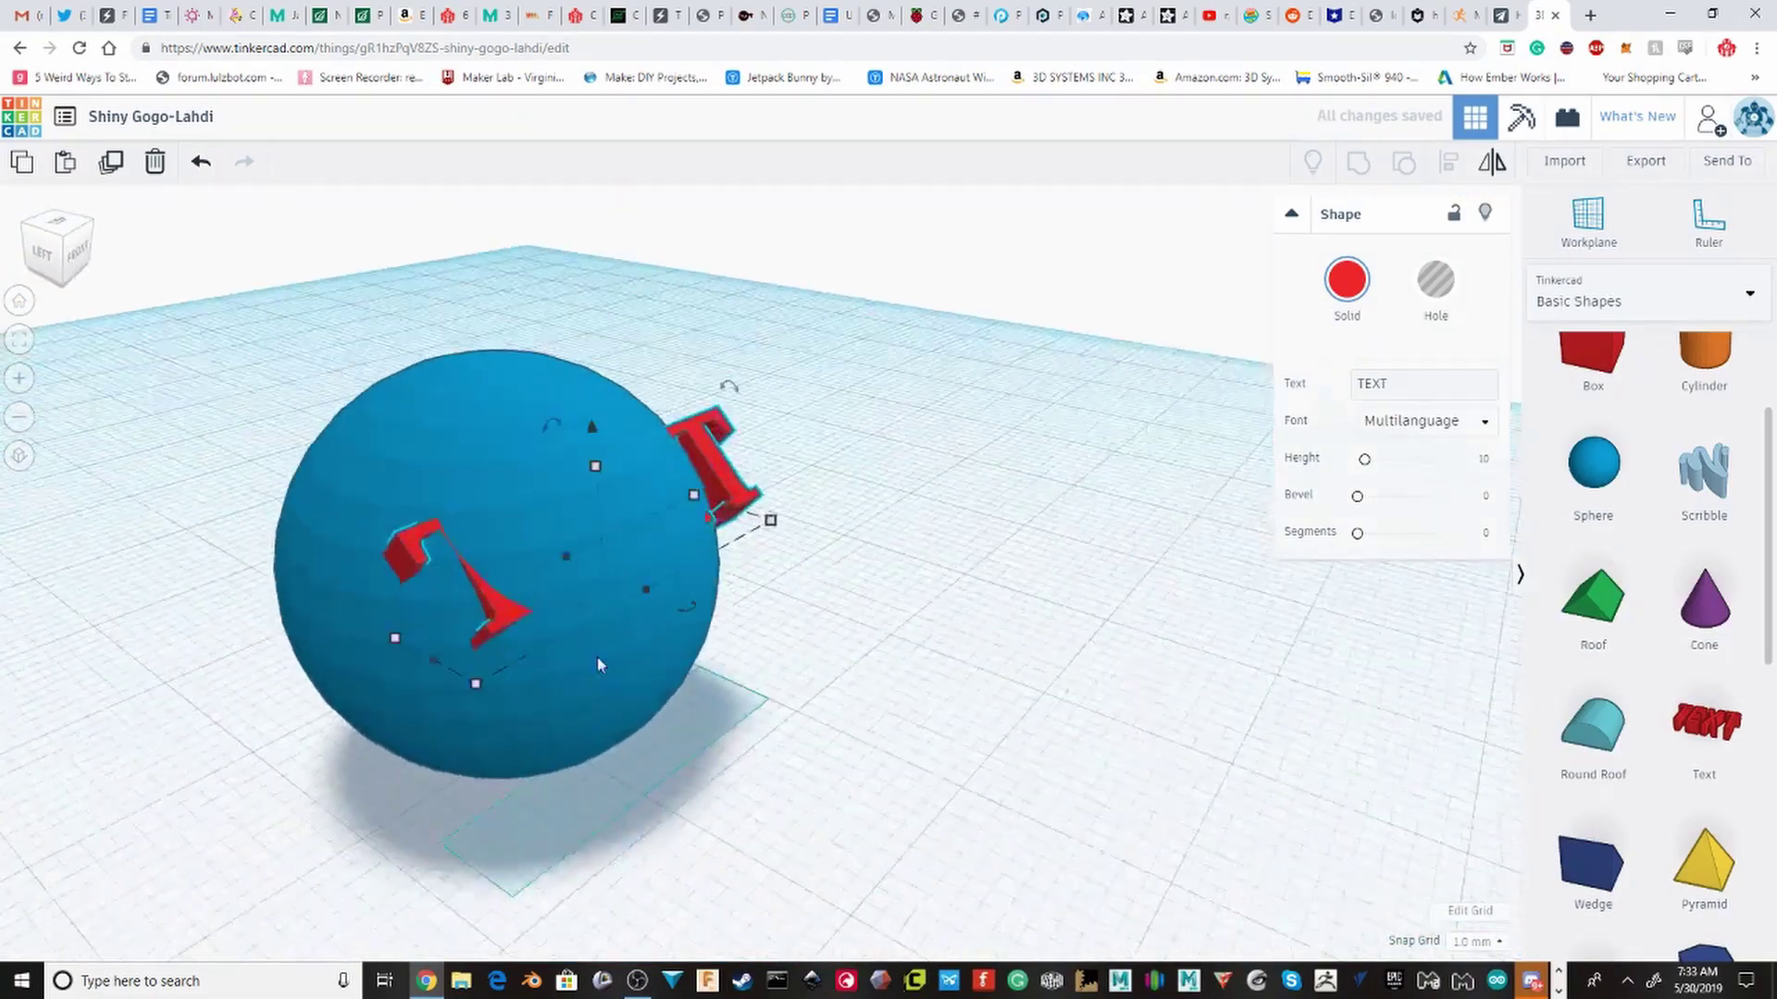
shift+click(415, 409)
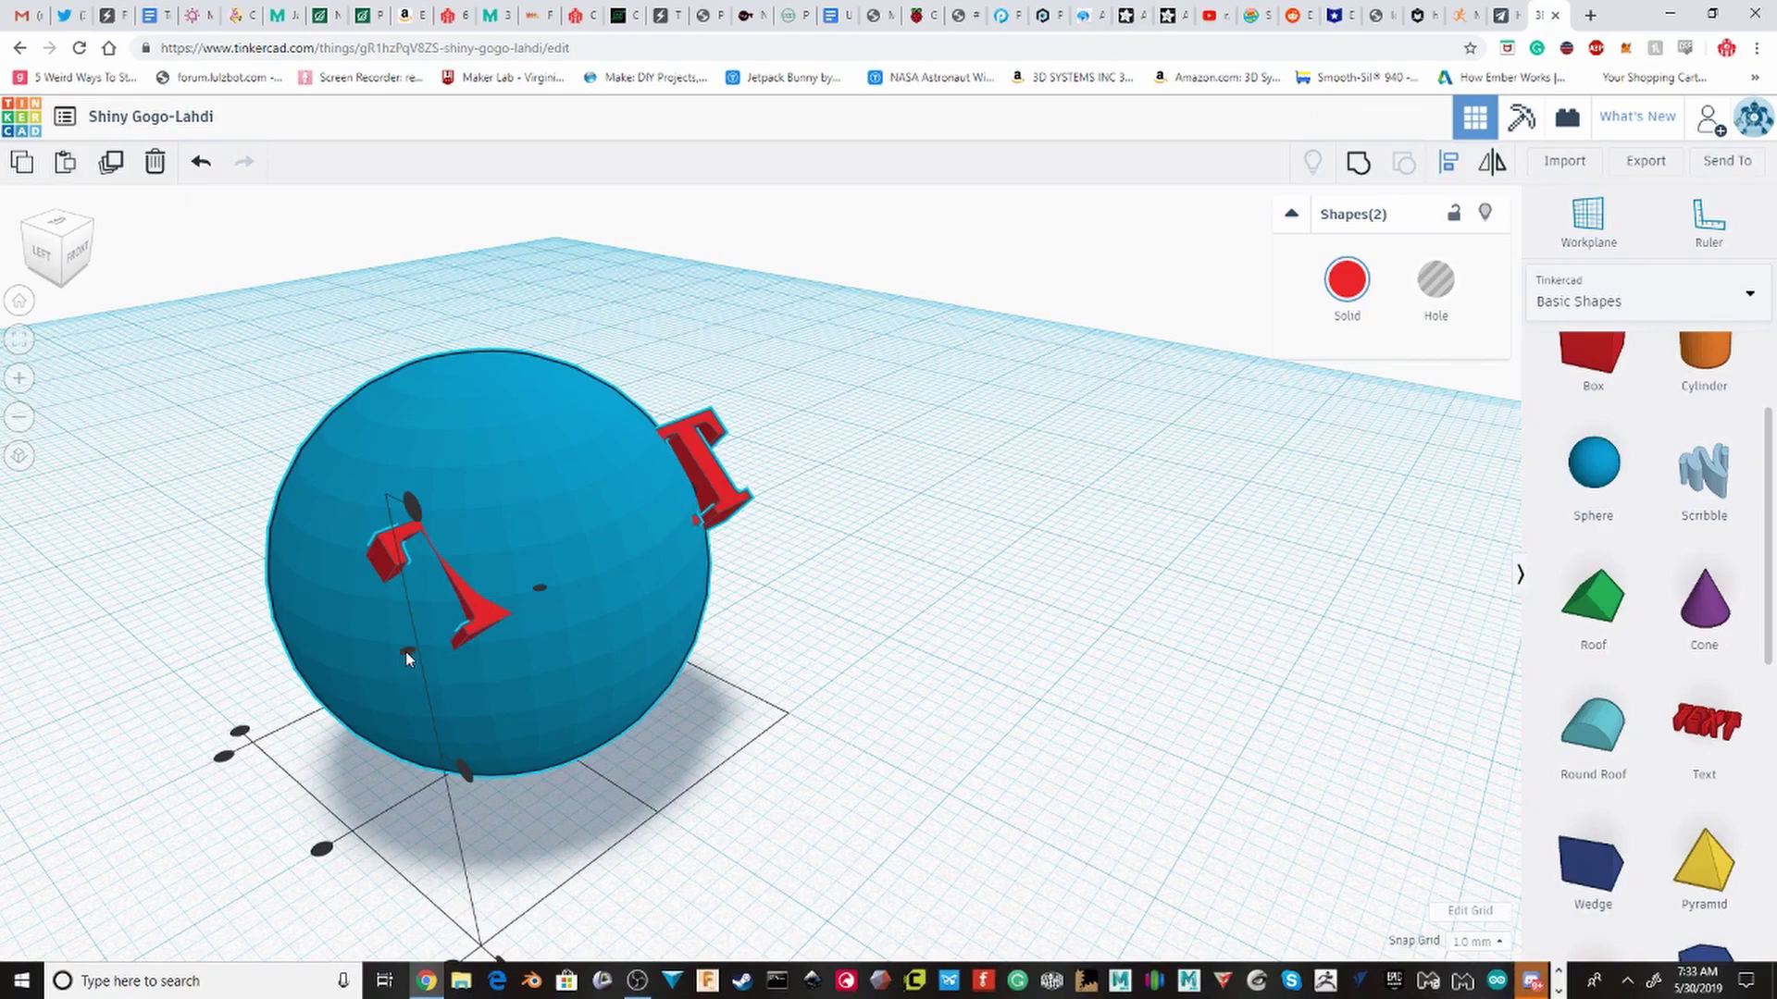
right_drag(405, 651, 1349, 646)
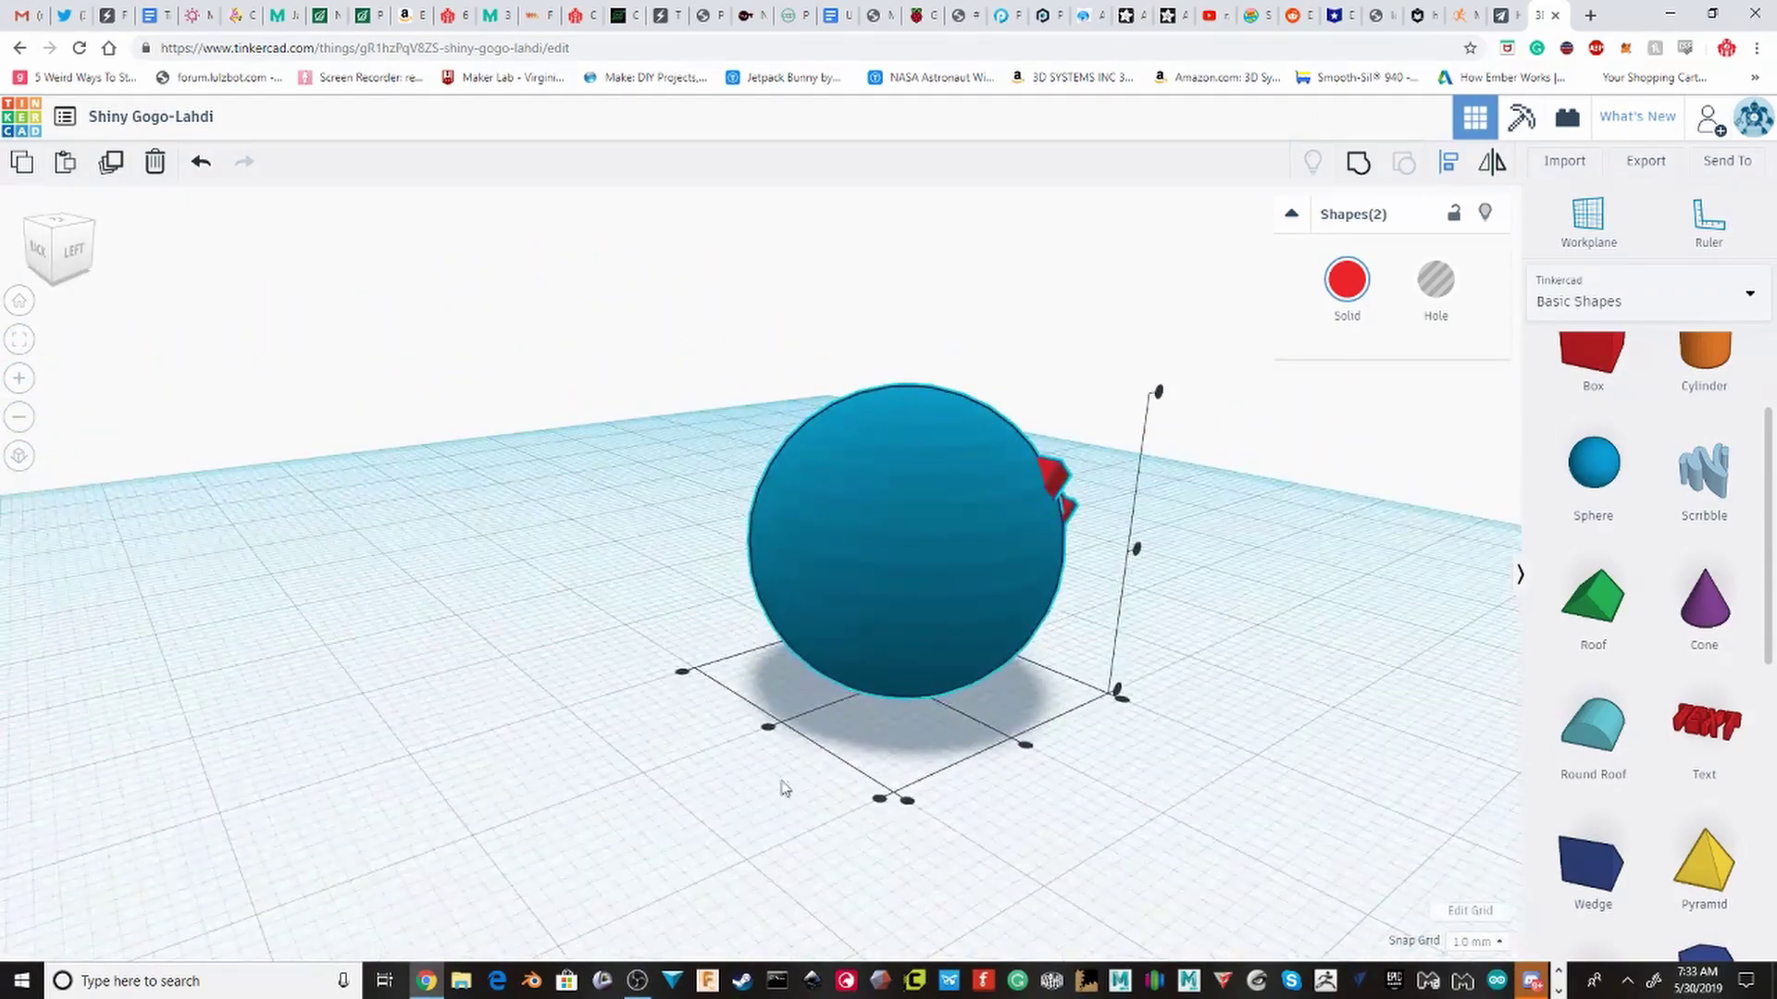
click(1234, 681)
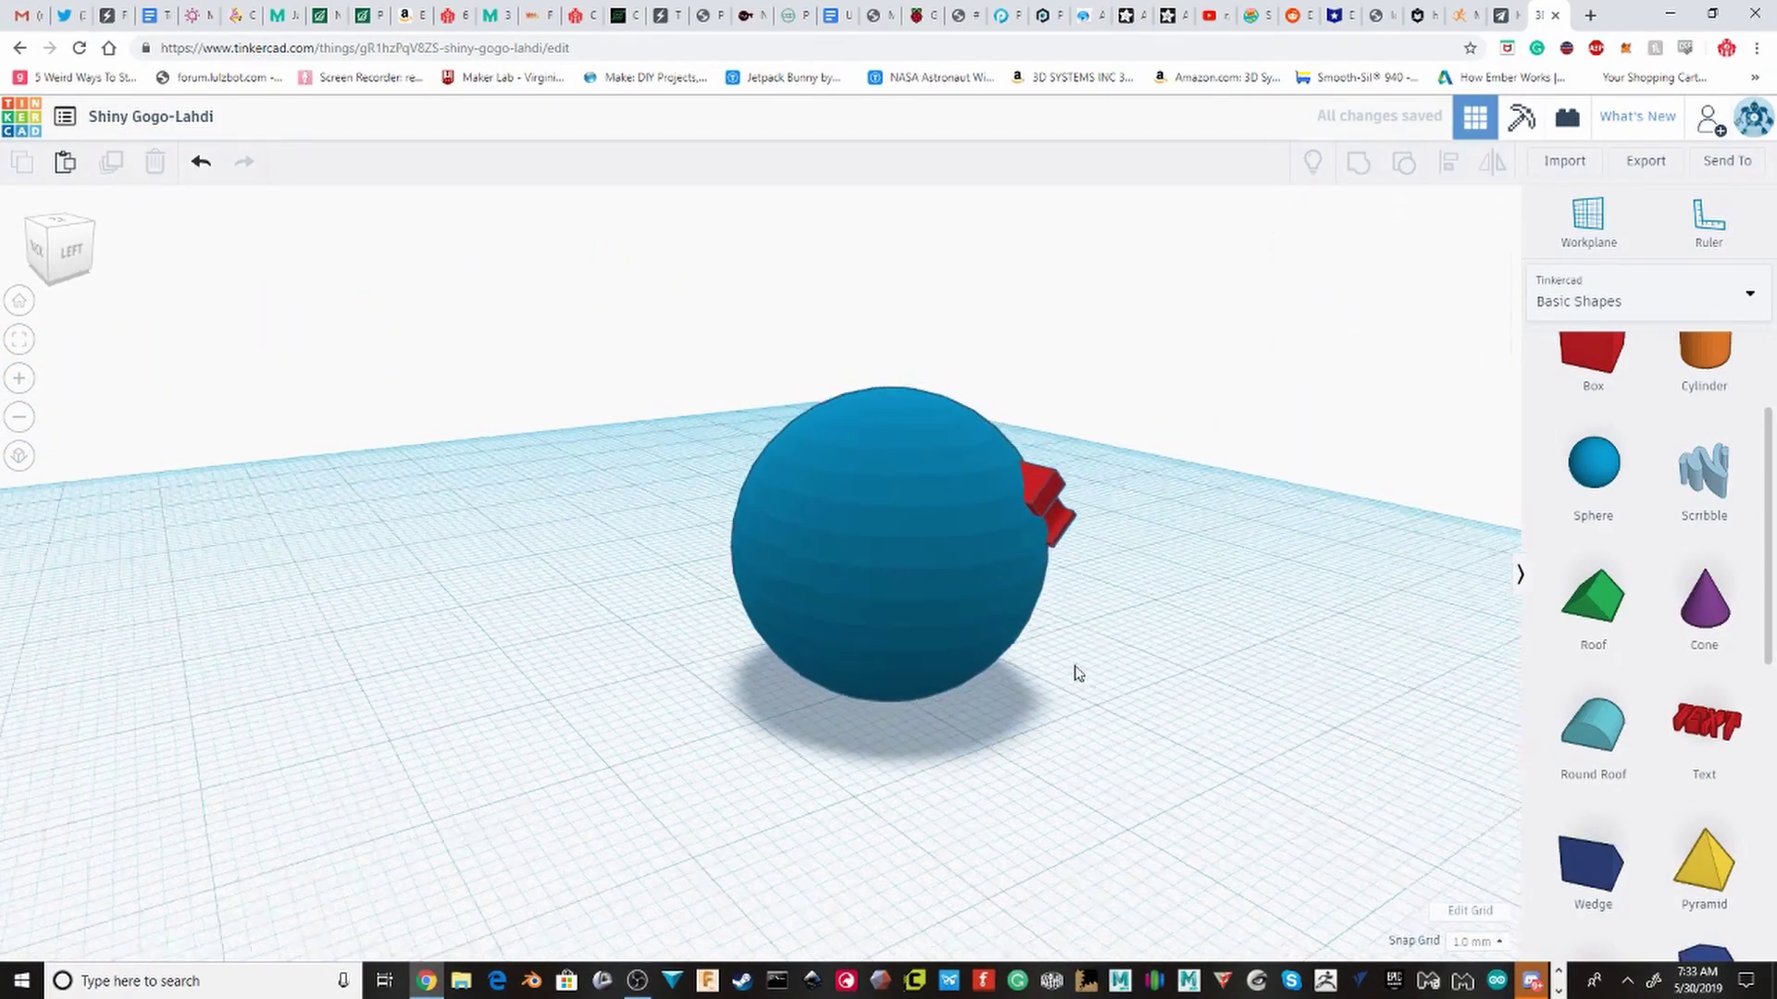
Step: Using a temporary workplane on the text's slanted front face, stretch the text outward from the sphere to about 9.43 mm
right_drag(1071, 675, 1359, 523)
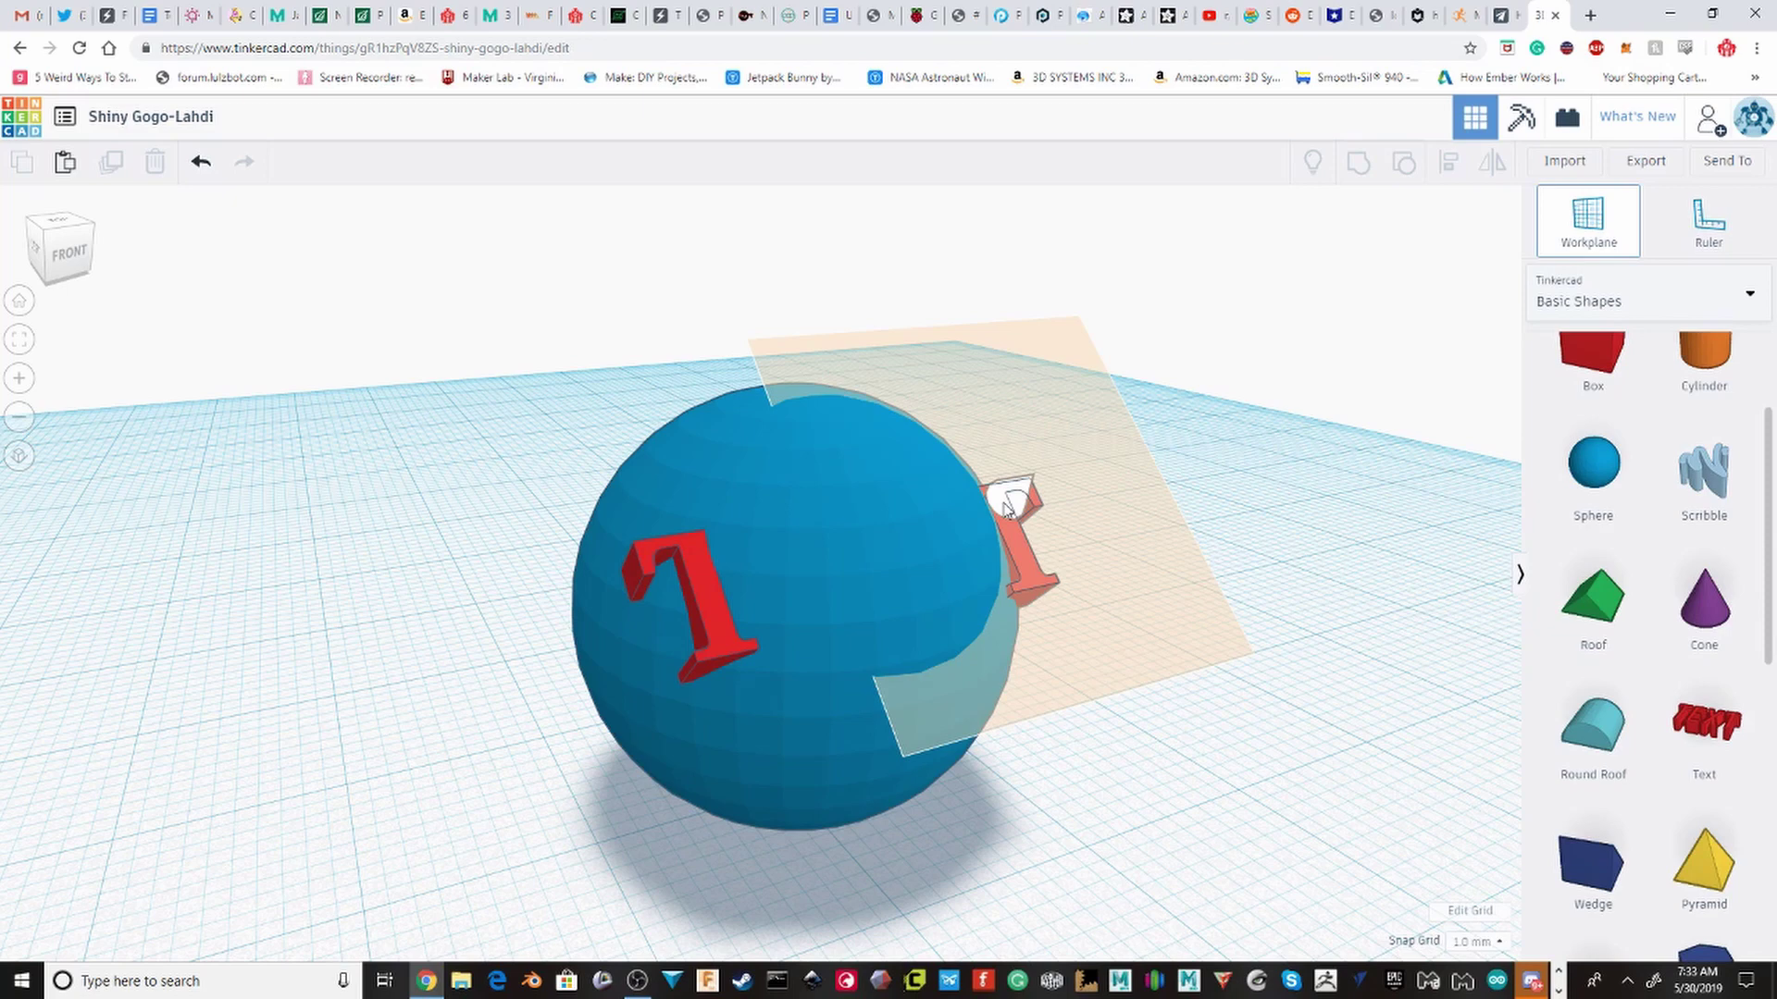
click(1006, 507)
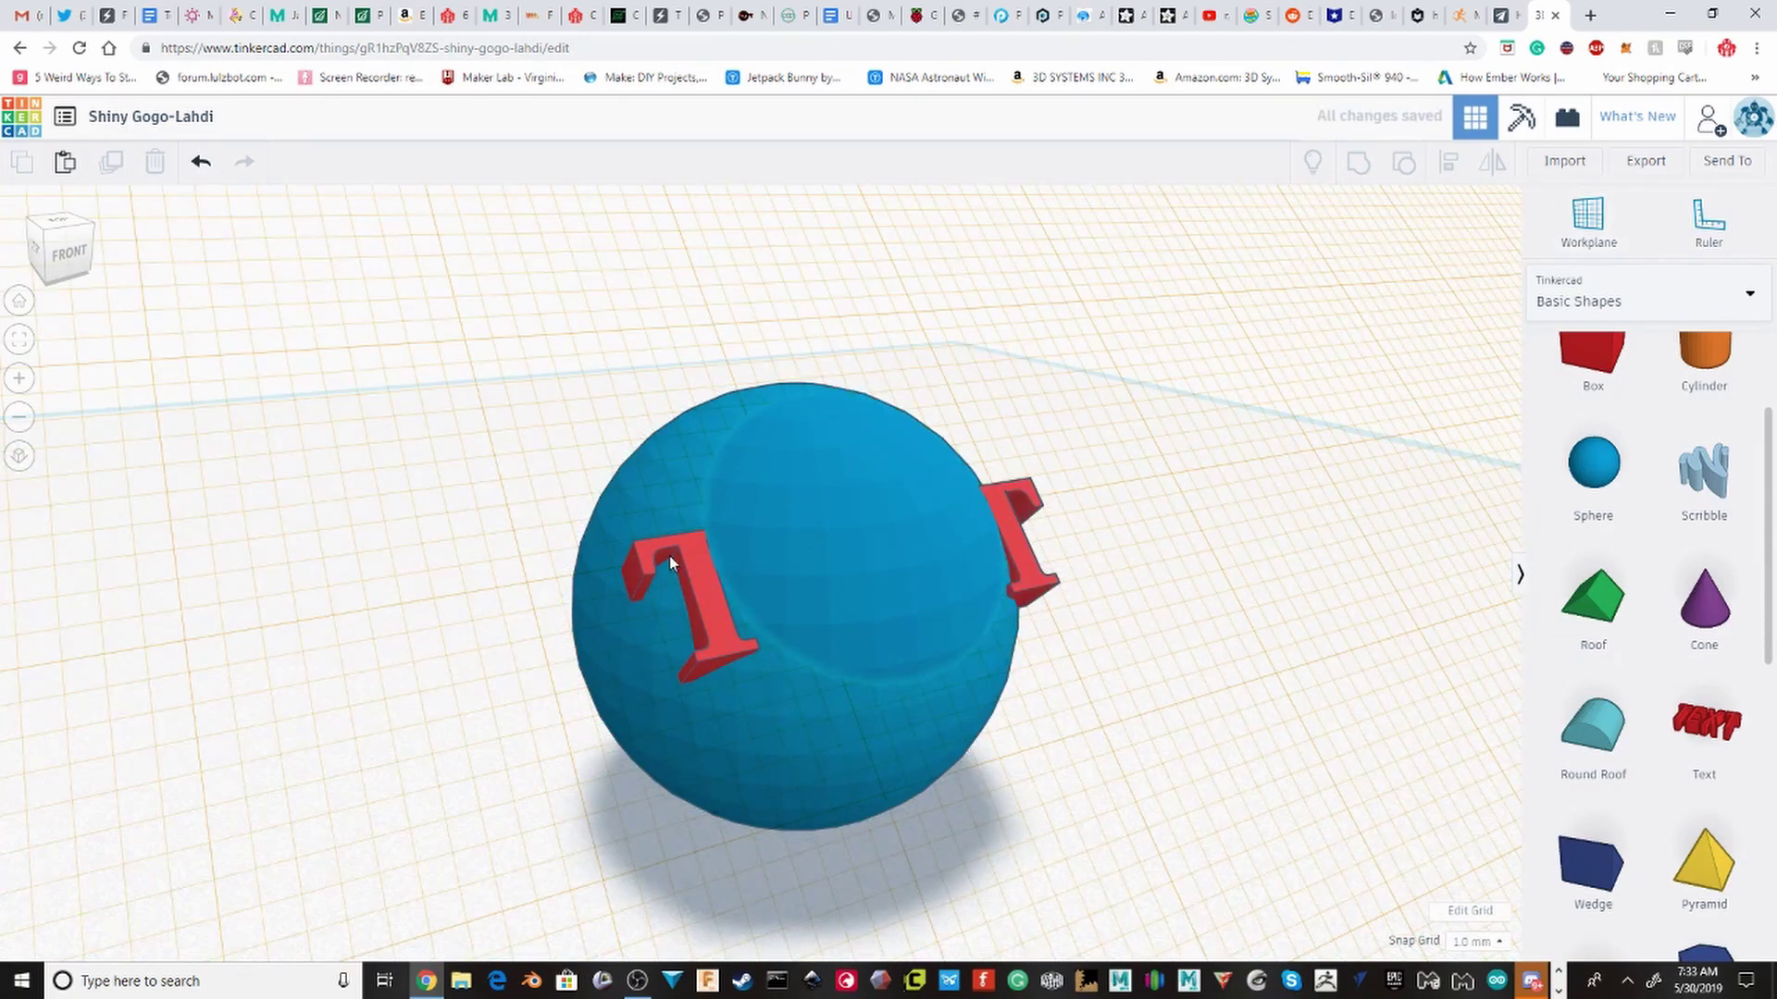
scroll(652, 542, down, 3)
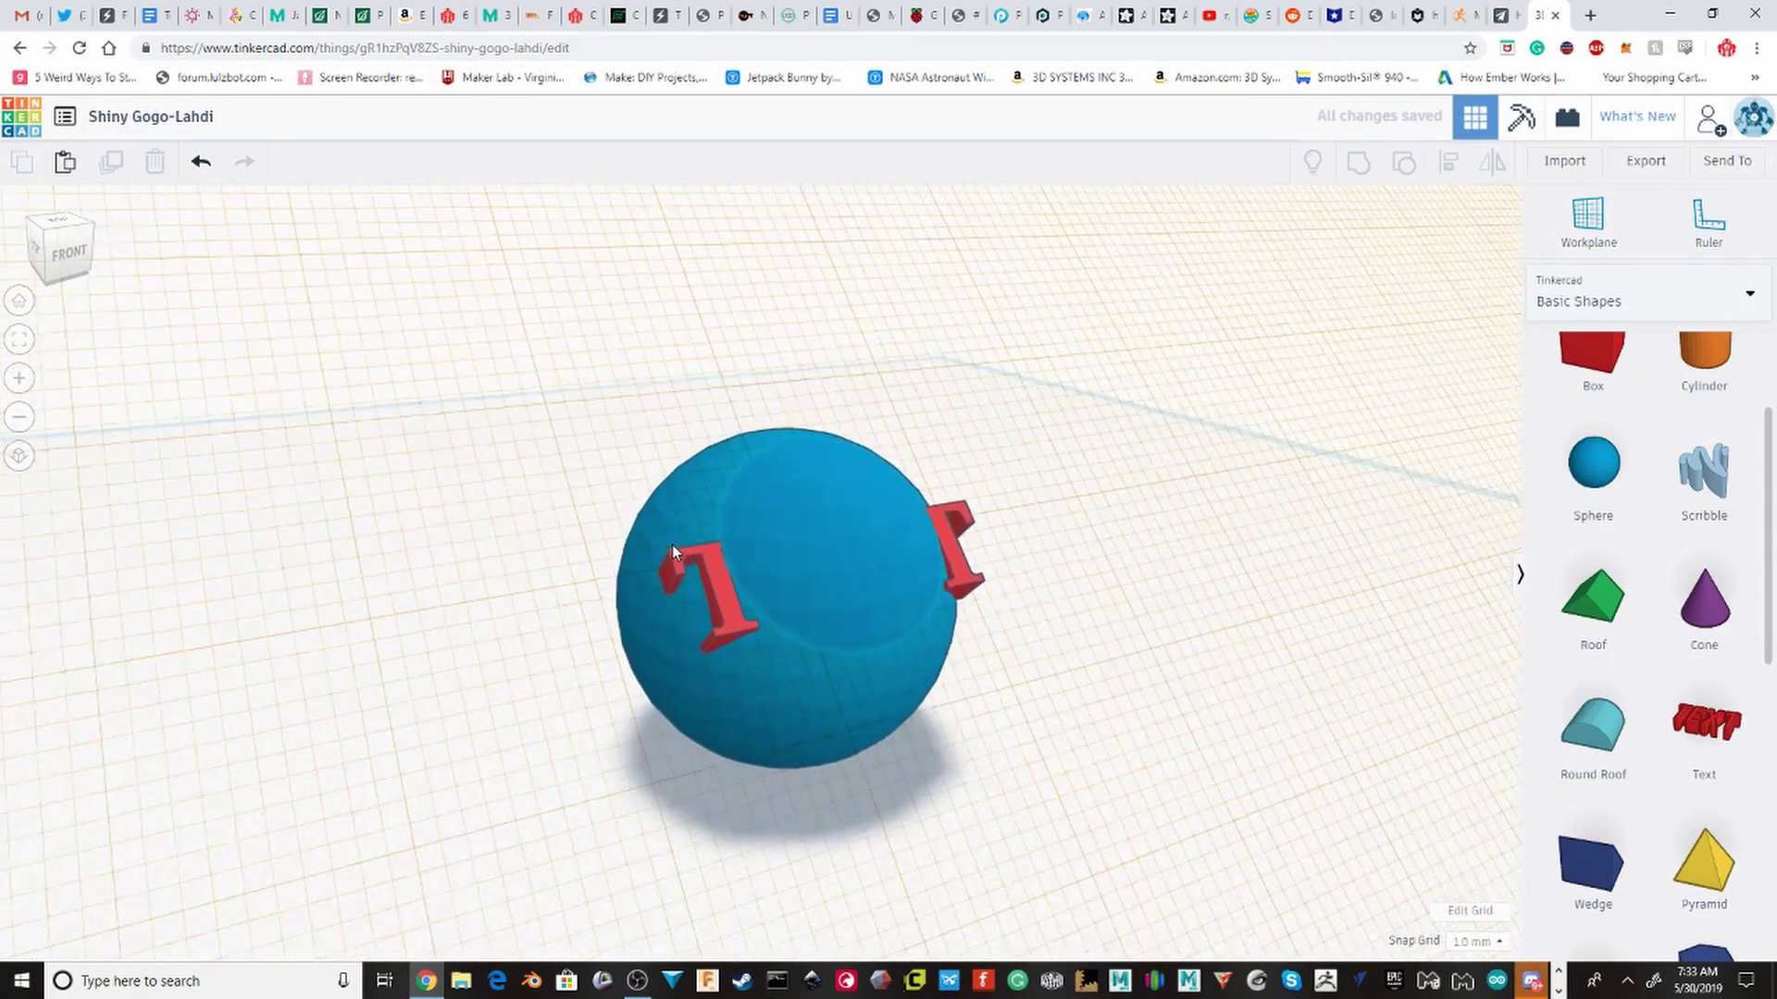
click(693, 574)
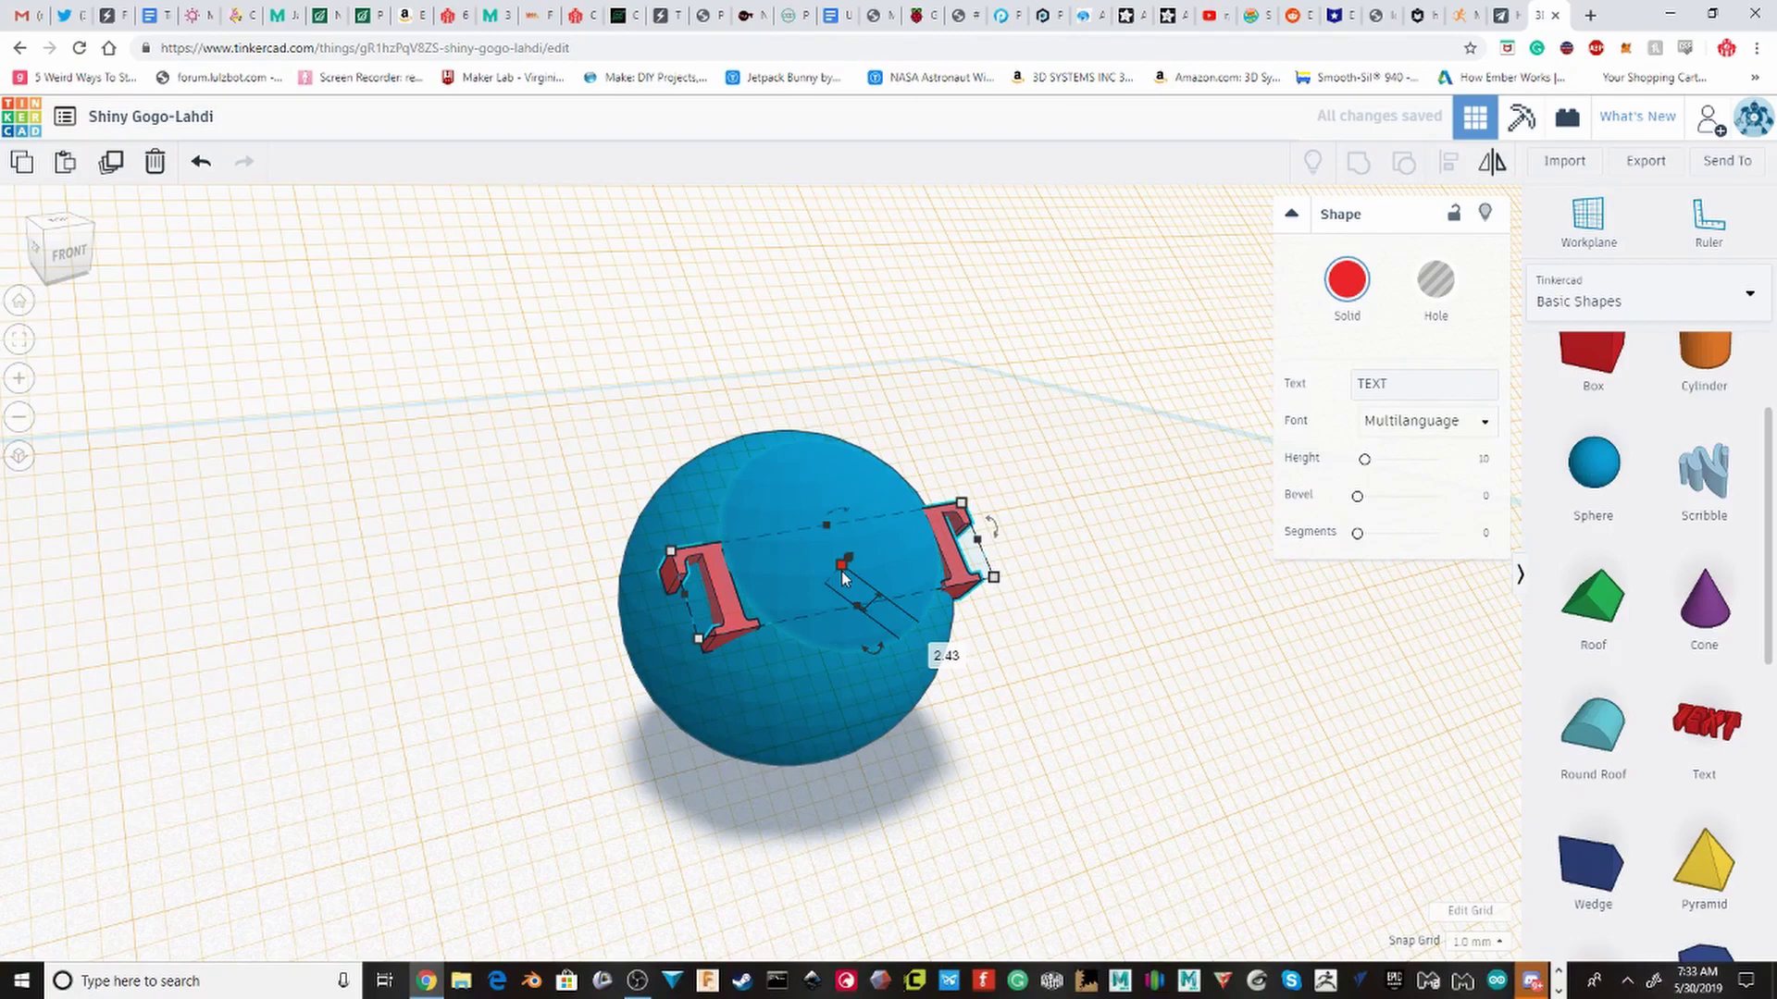
drag(841, 570, 920, 524)
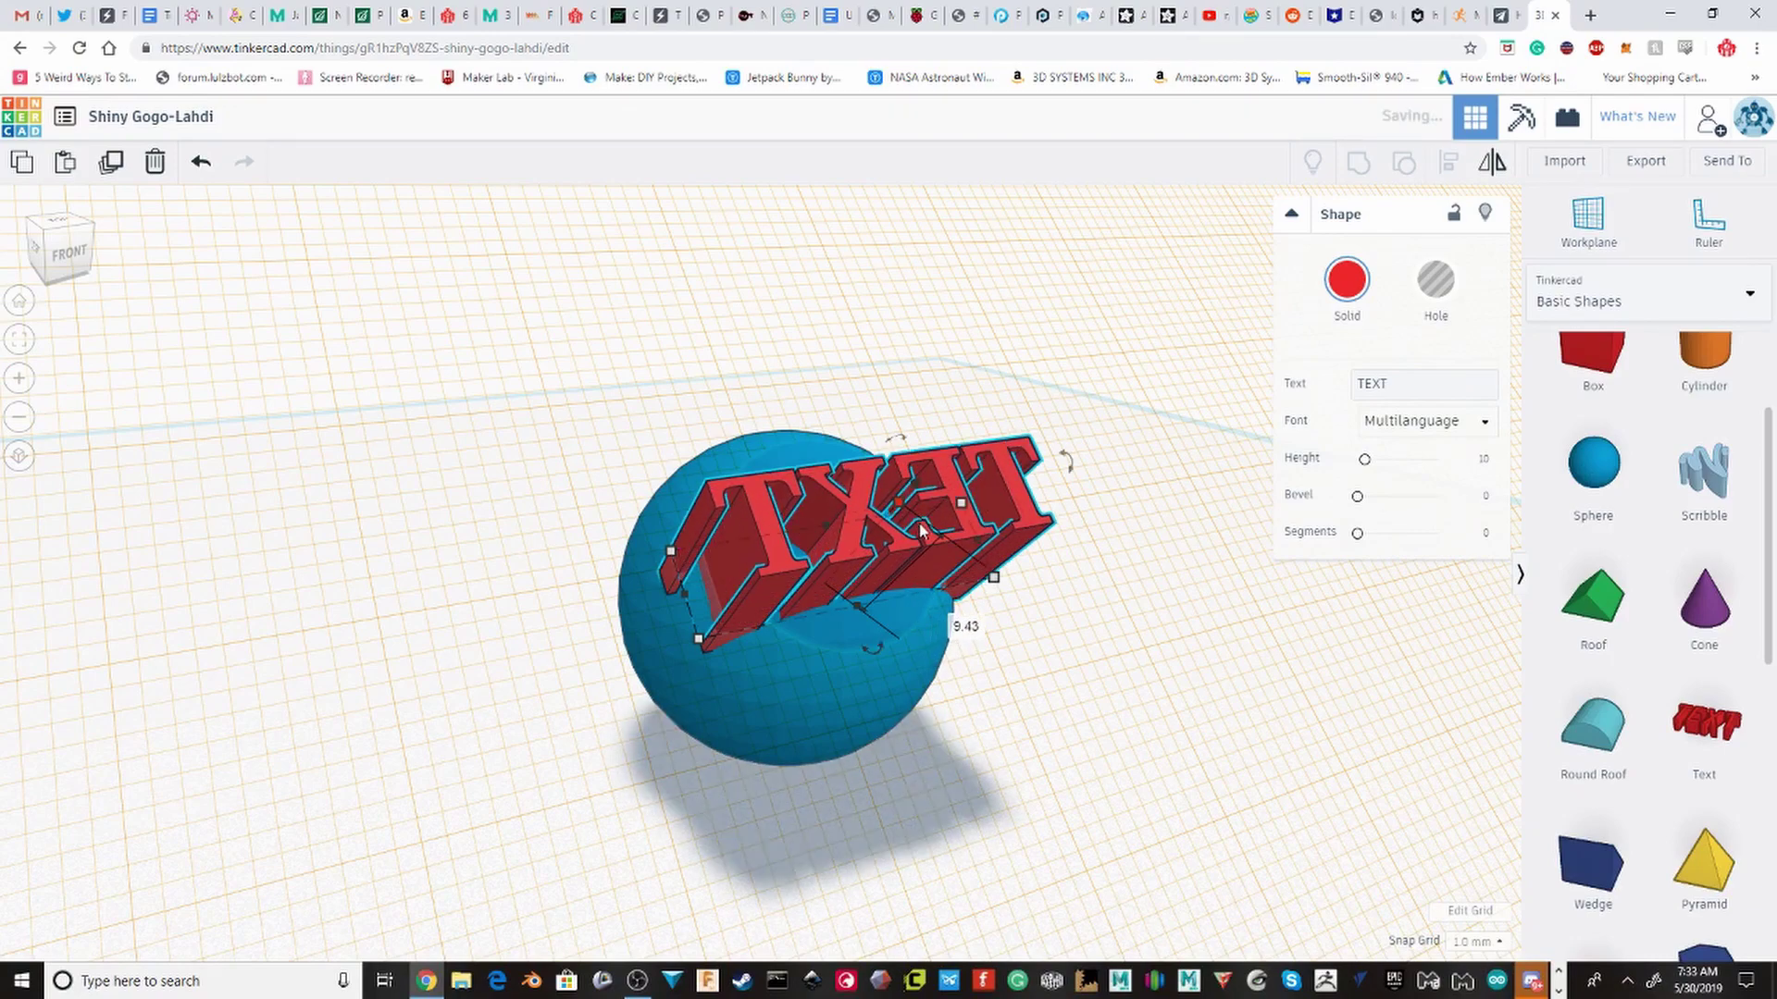
right_drag(919, 523, 1178, 408)
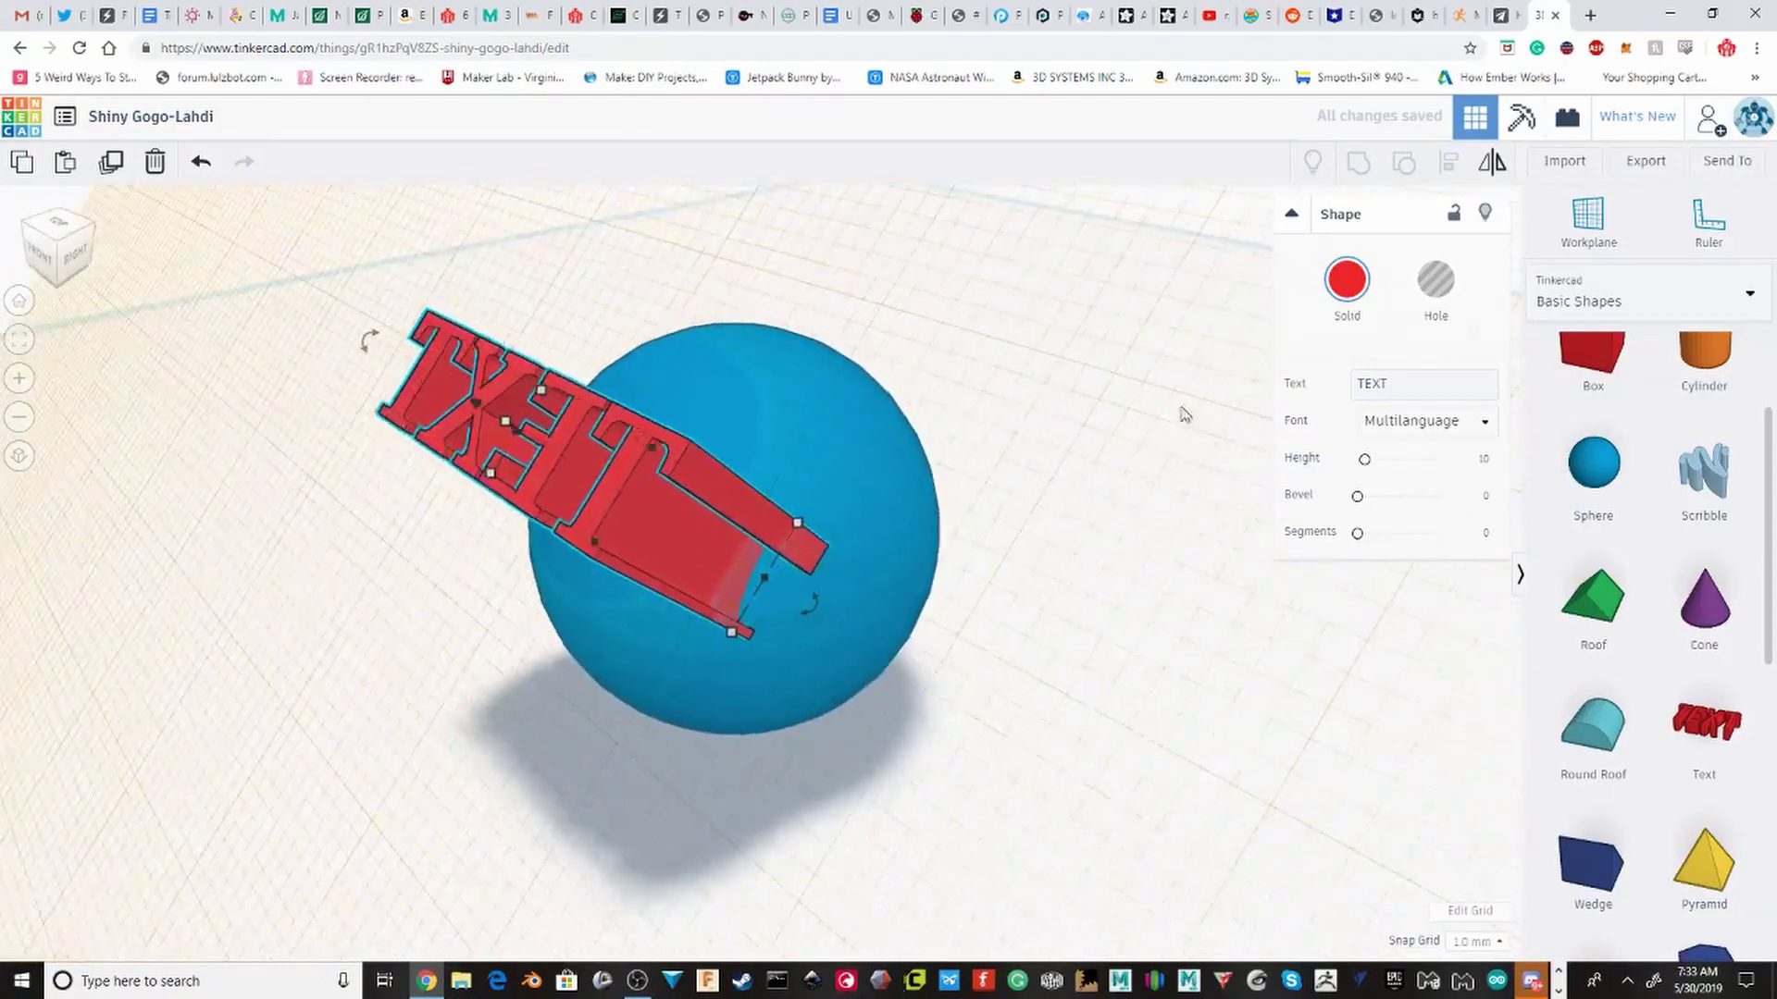
click(1162, 653)
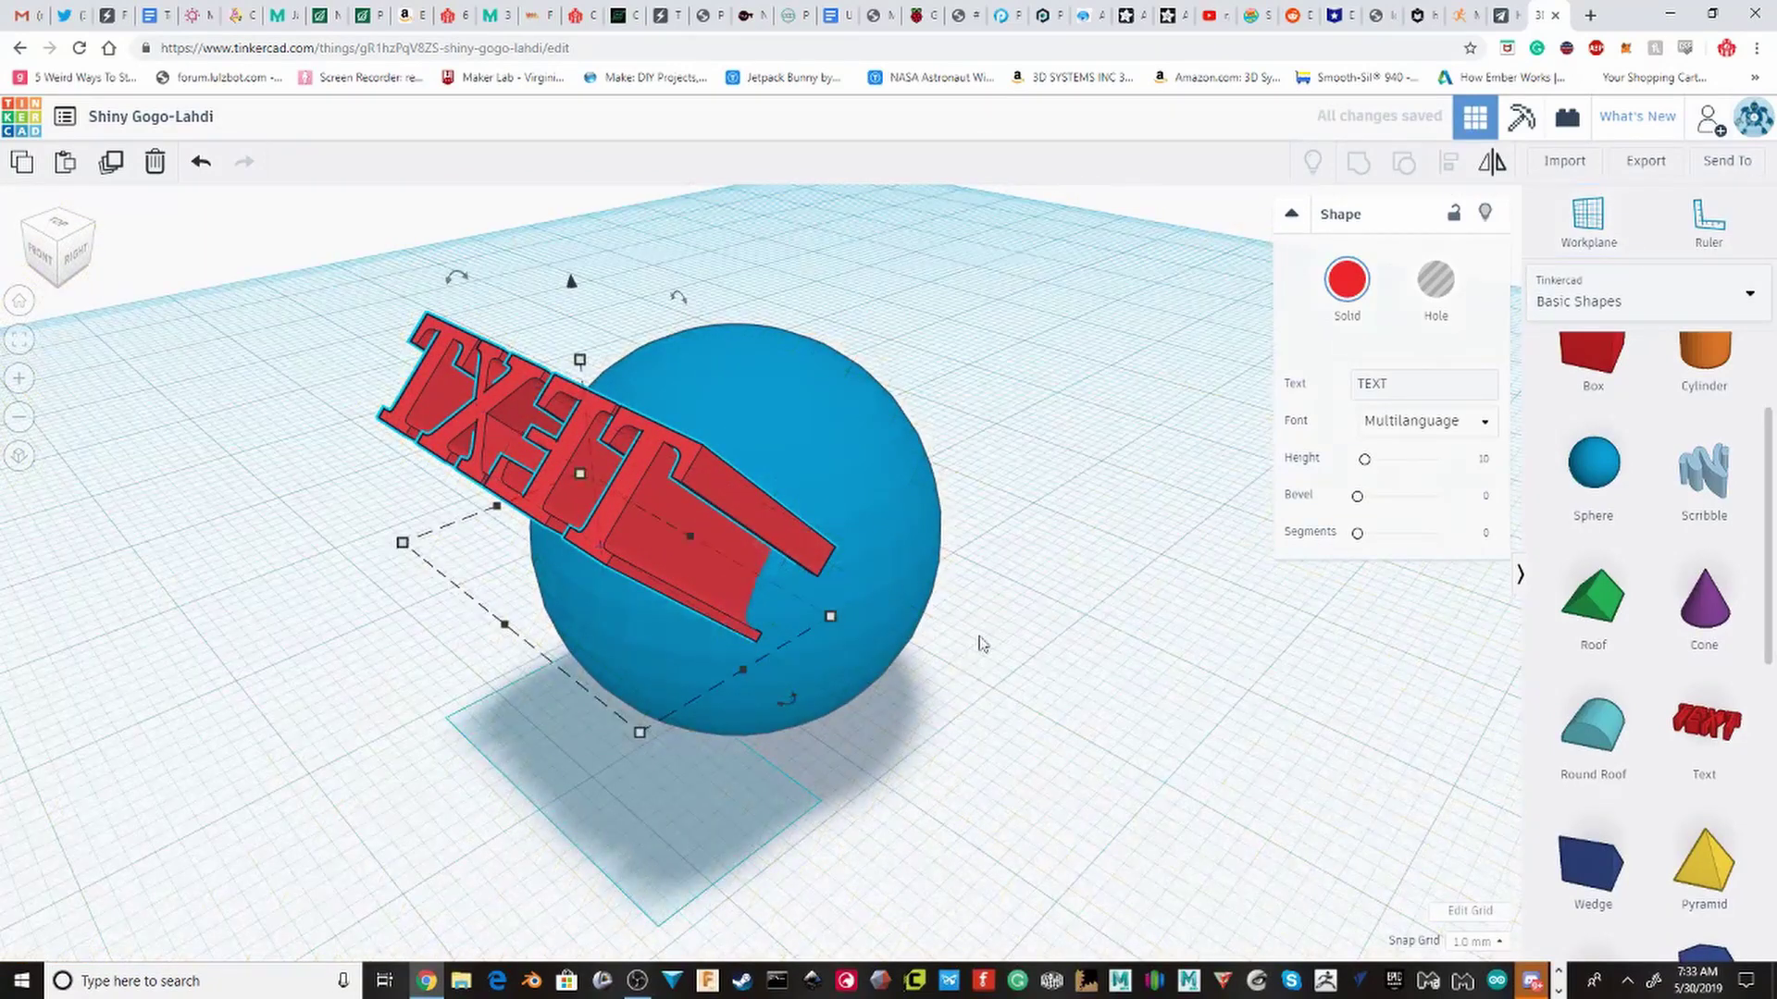
Step: Duplicate the sphere, scale the copy up uniformly to 22 mm, and repeat the duplication for a still larger sphere
click(755, 572)
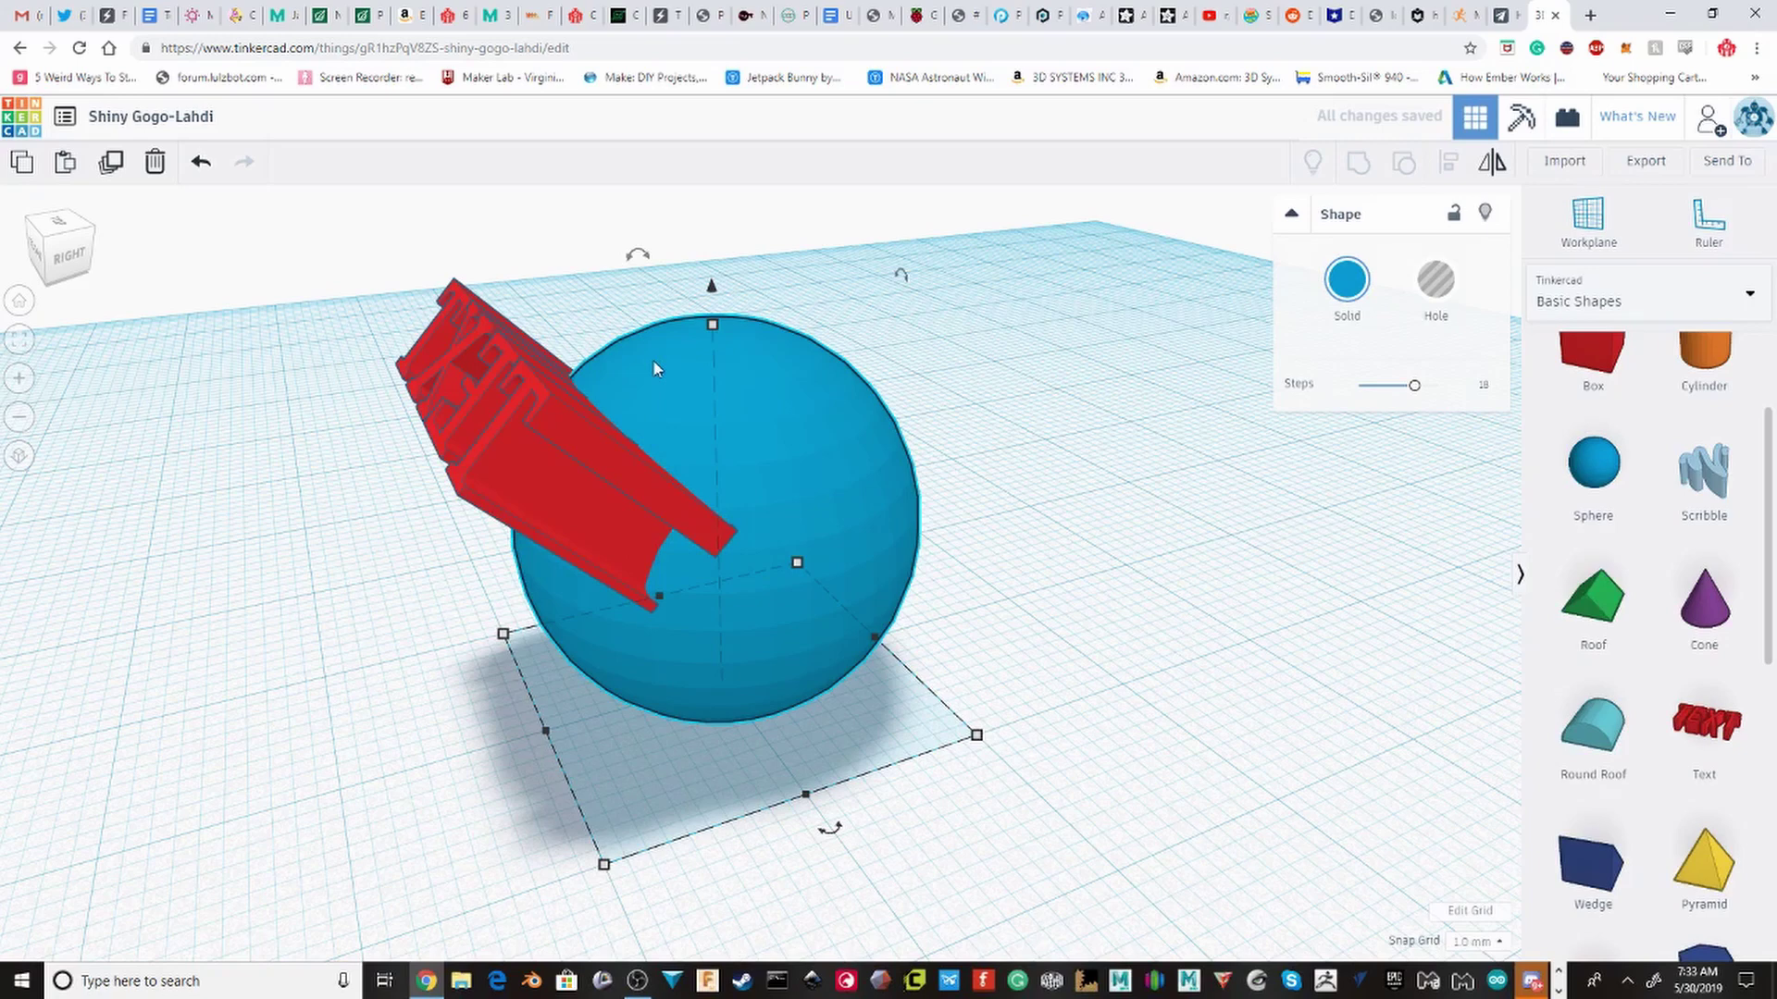
click(725, 360)
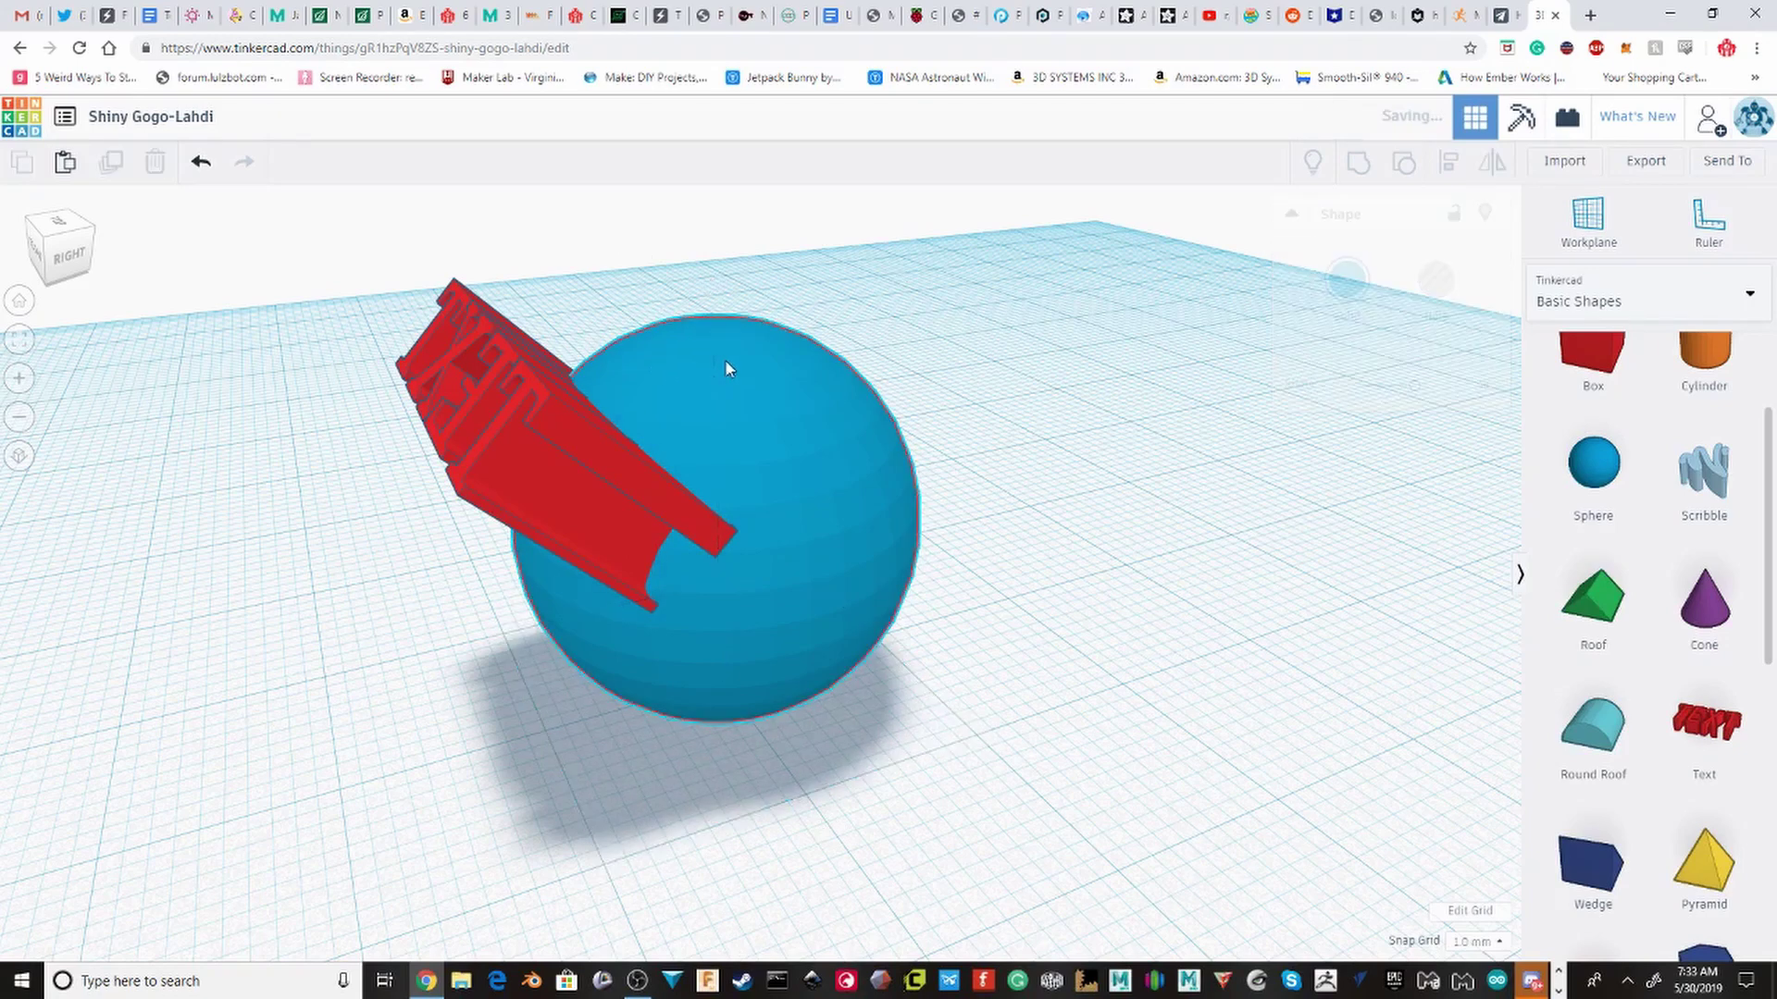
drag(712, 331, 722, 285)
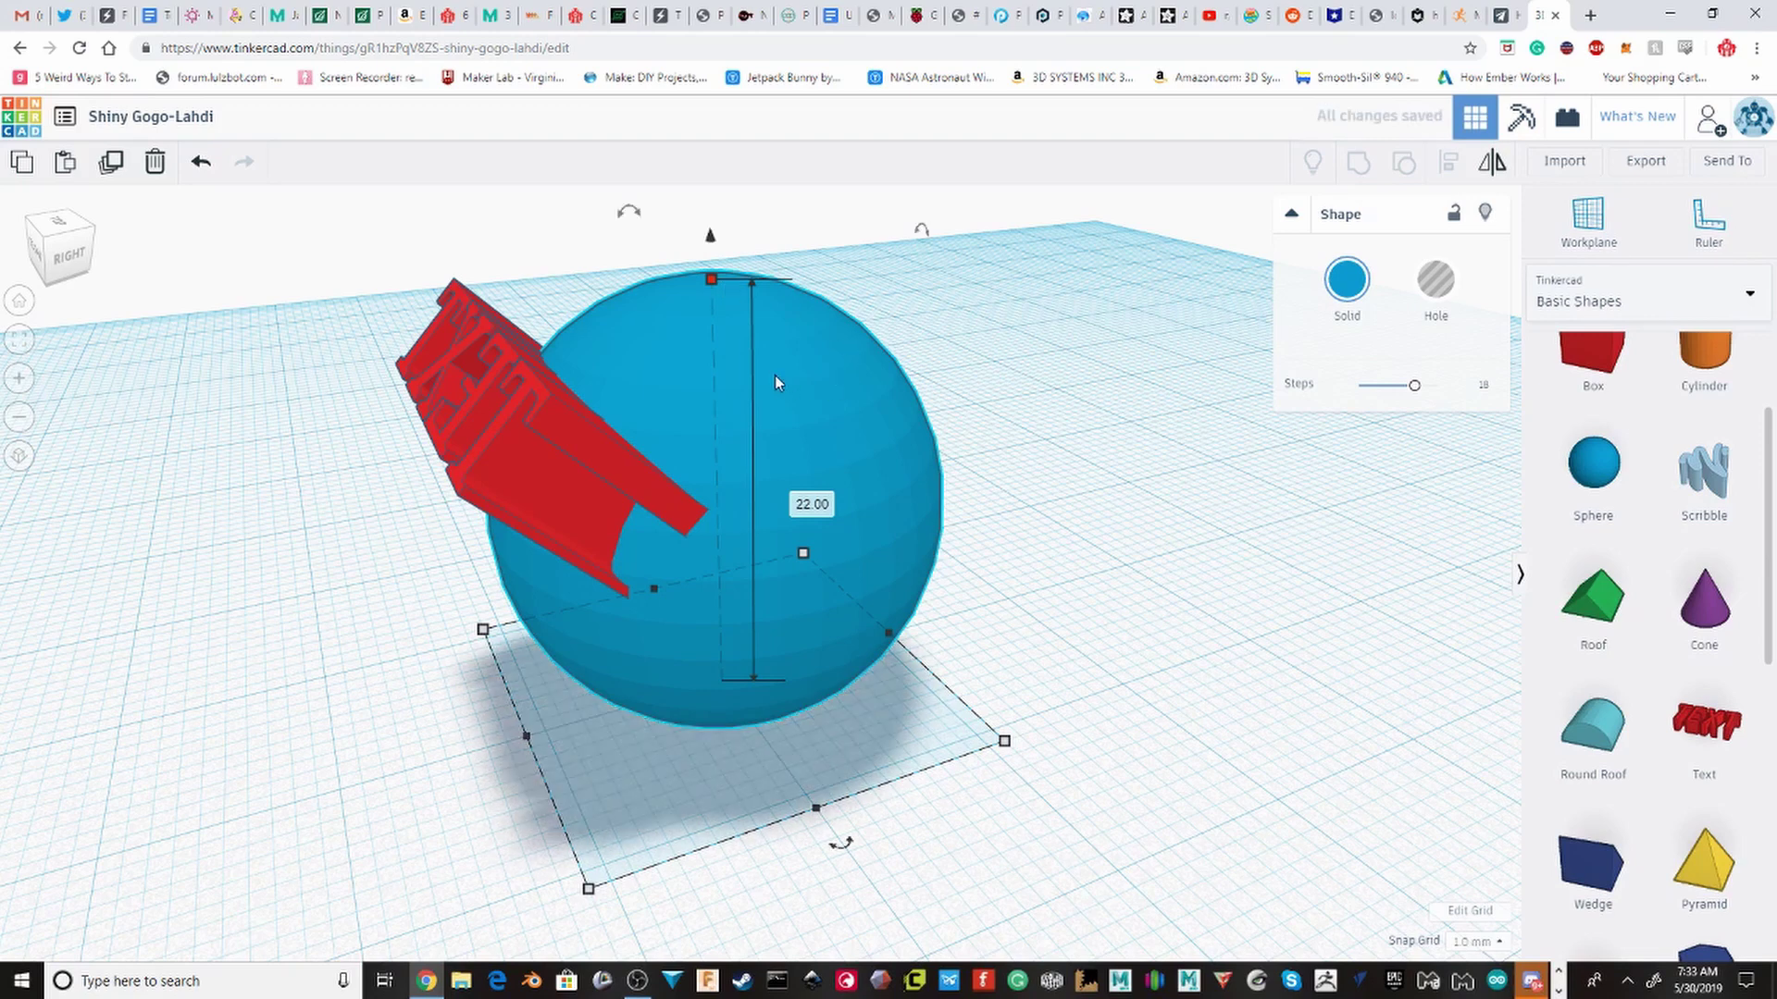
key(ctrl+z)
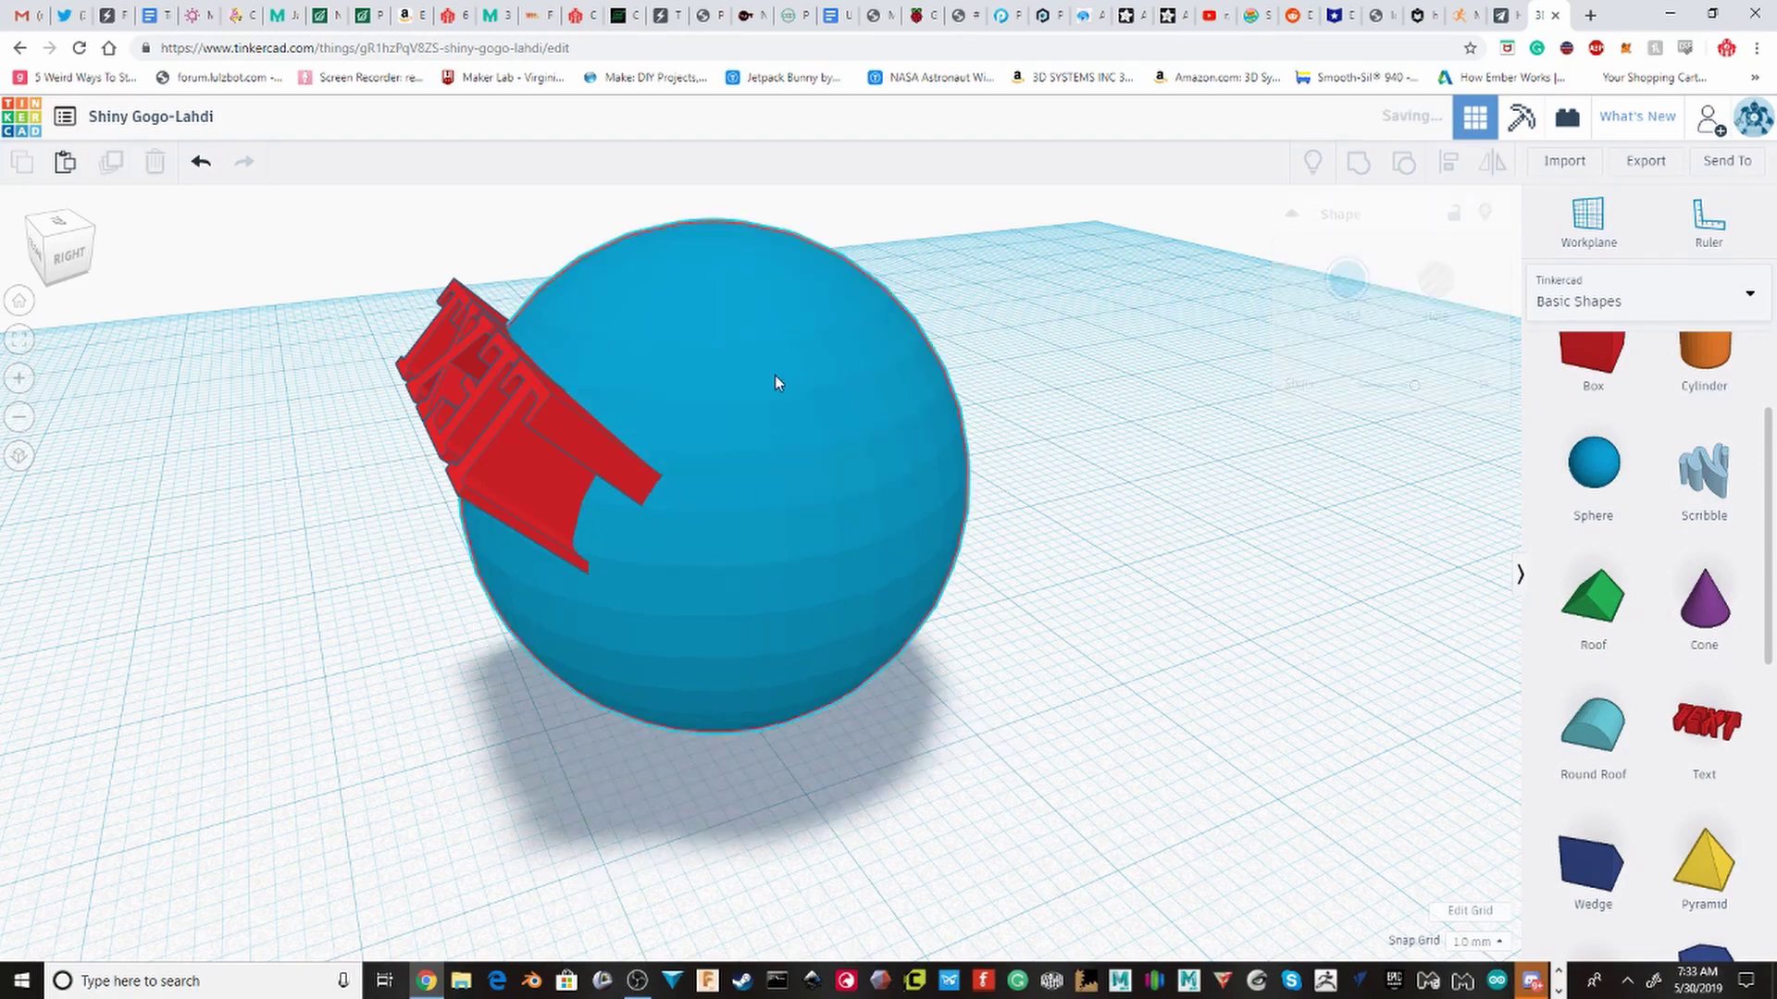
Step: Move the two enlarged spheres away from the original sphere and text to separate spots on the workplane
scroll(717, 306, up, 3)
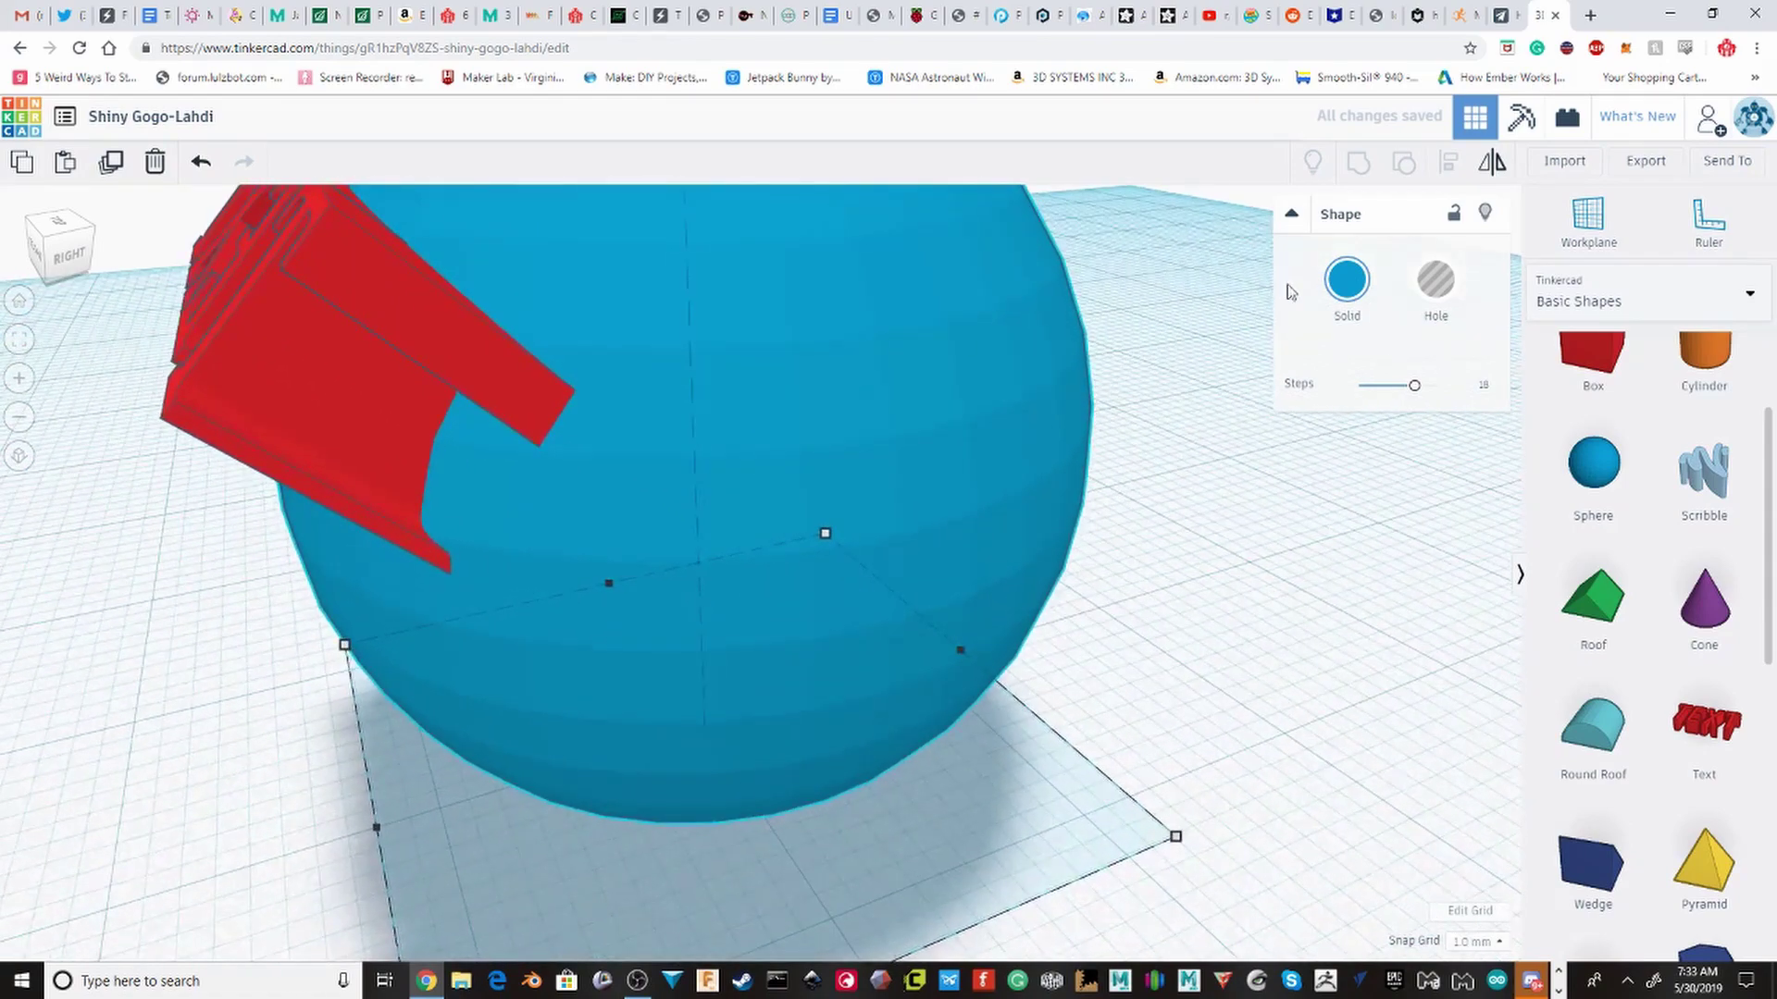
scroll(947, 304, down, 2)
alt+drag(901, 336, 1057, 385)
scroll(1018, 412, down, 4)
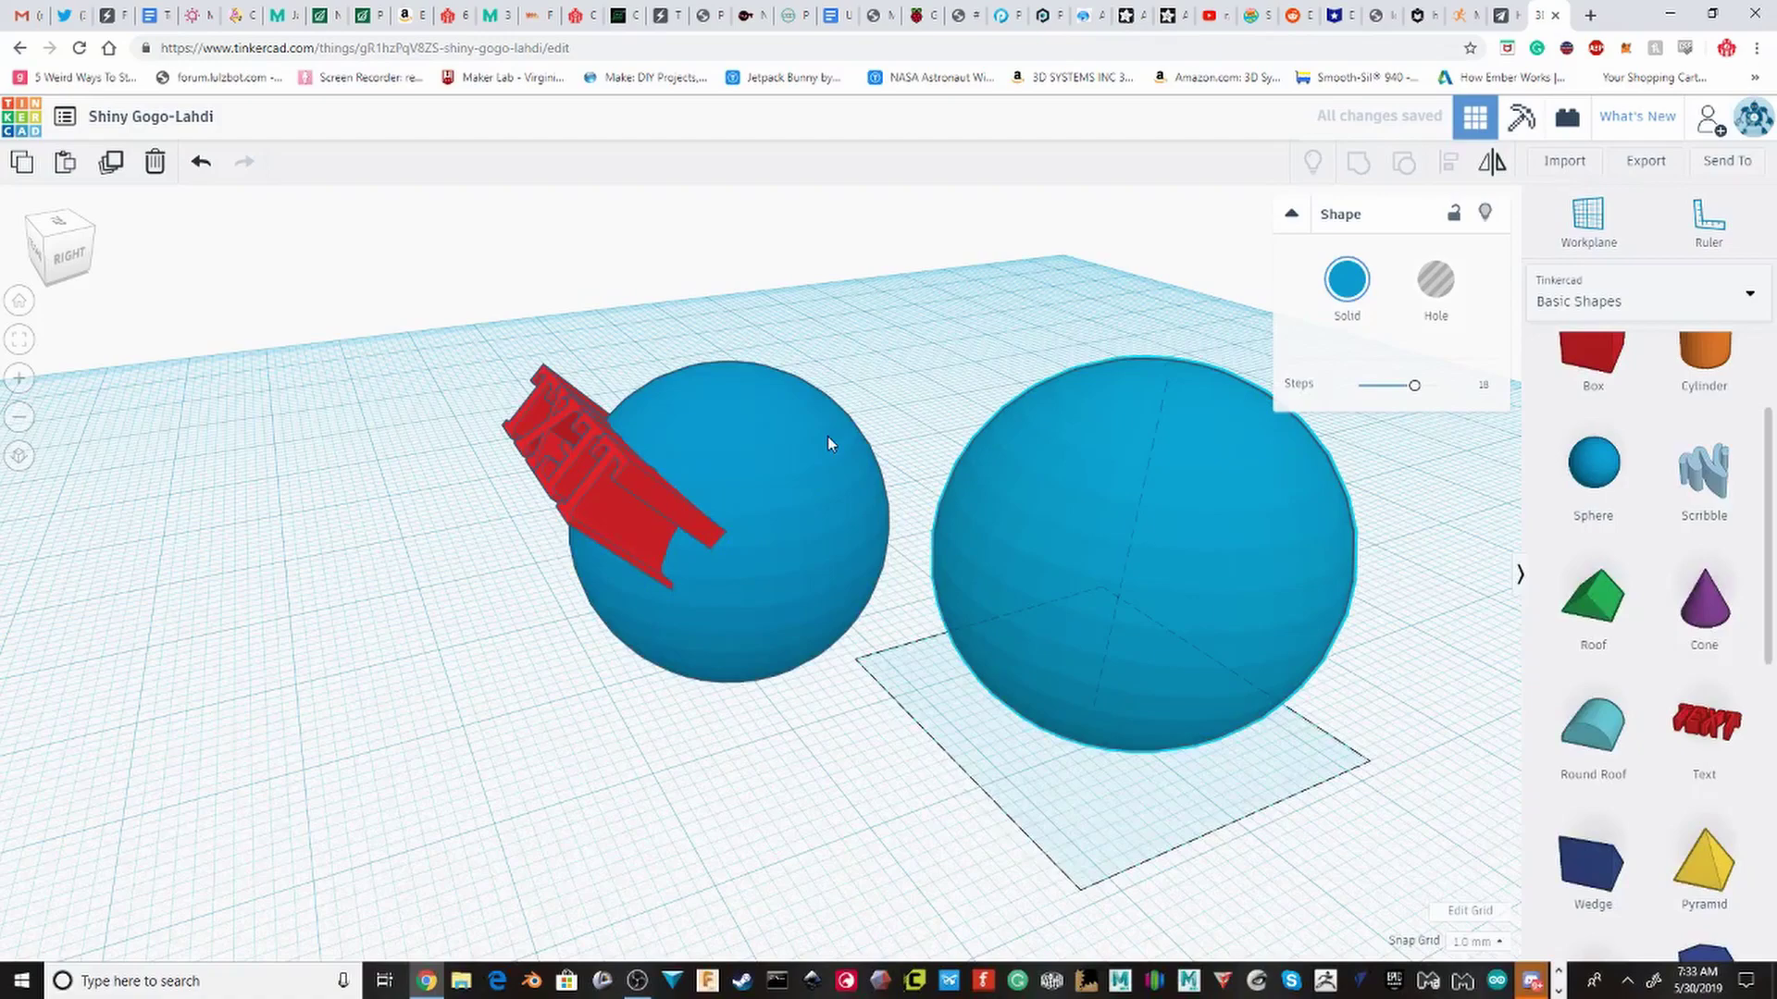
alt+drag(828, 436, 502, 725)
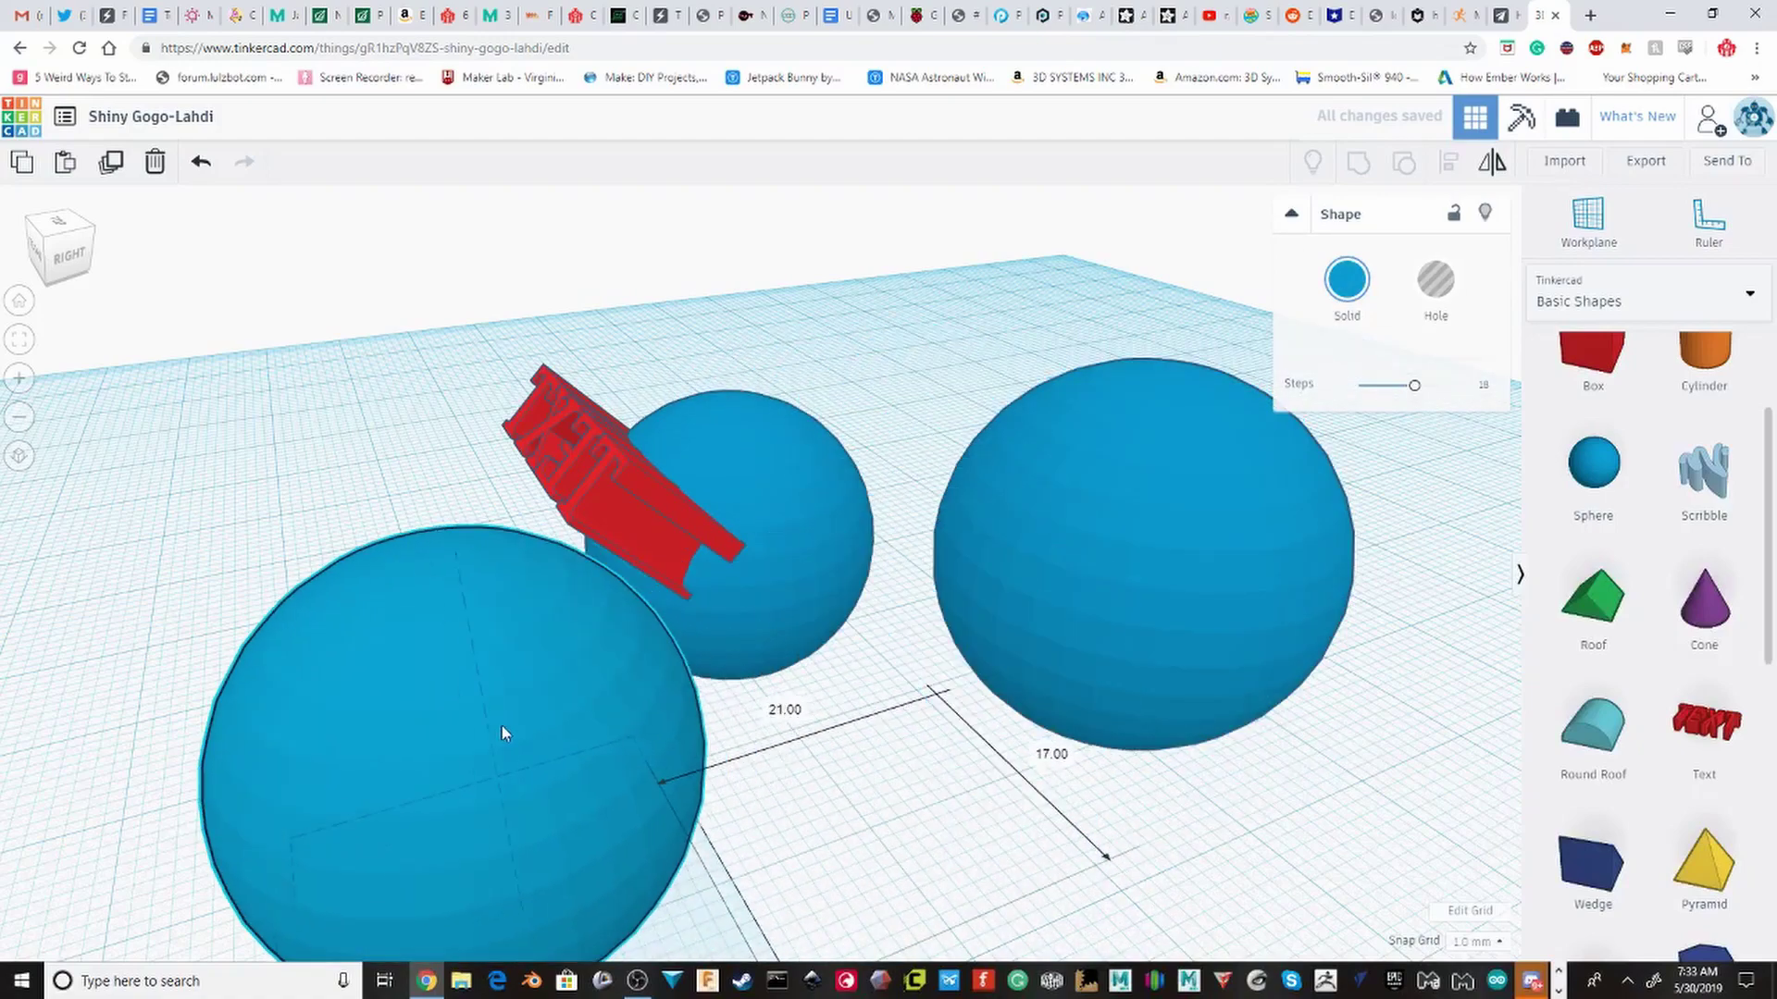
Step: Turn the 22 mm sphere into a hole and center it on the largest solid sphere along both horizontal axes
click(1418, 307)
scroll(818, 488, down, 3)
right_drag(817, 487, 805, 435)
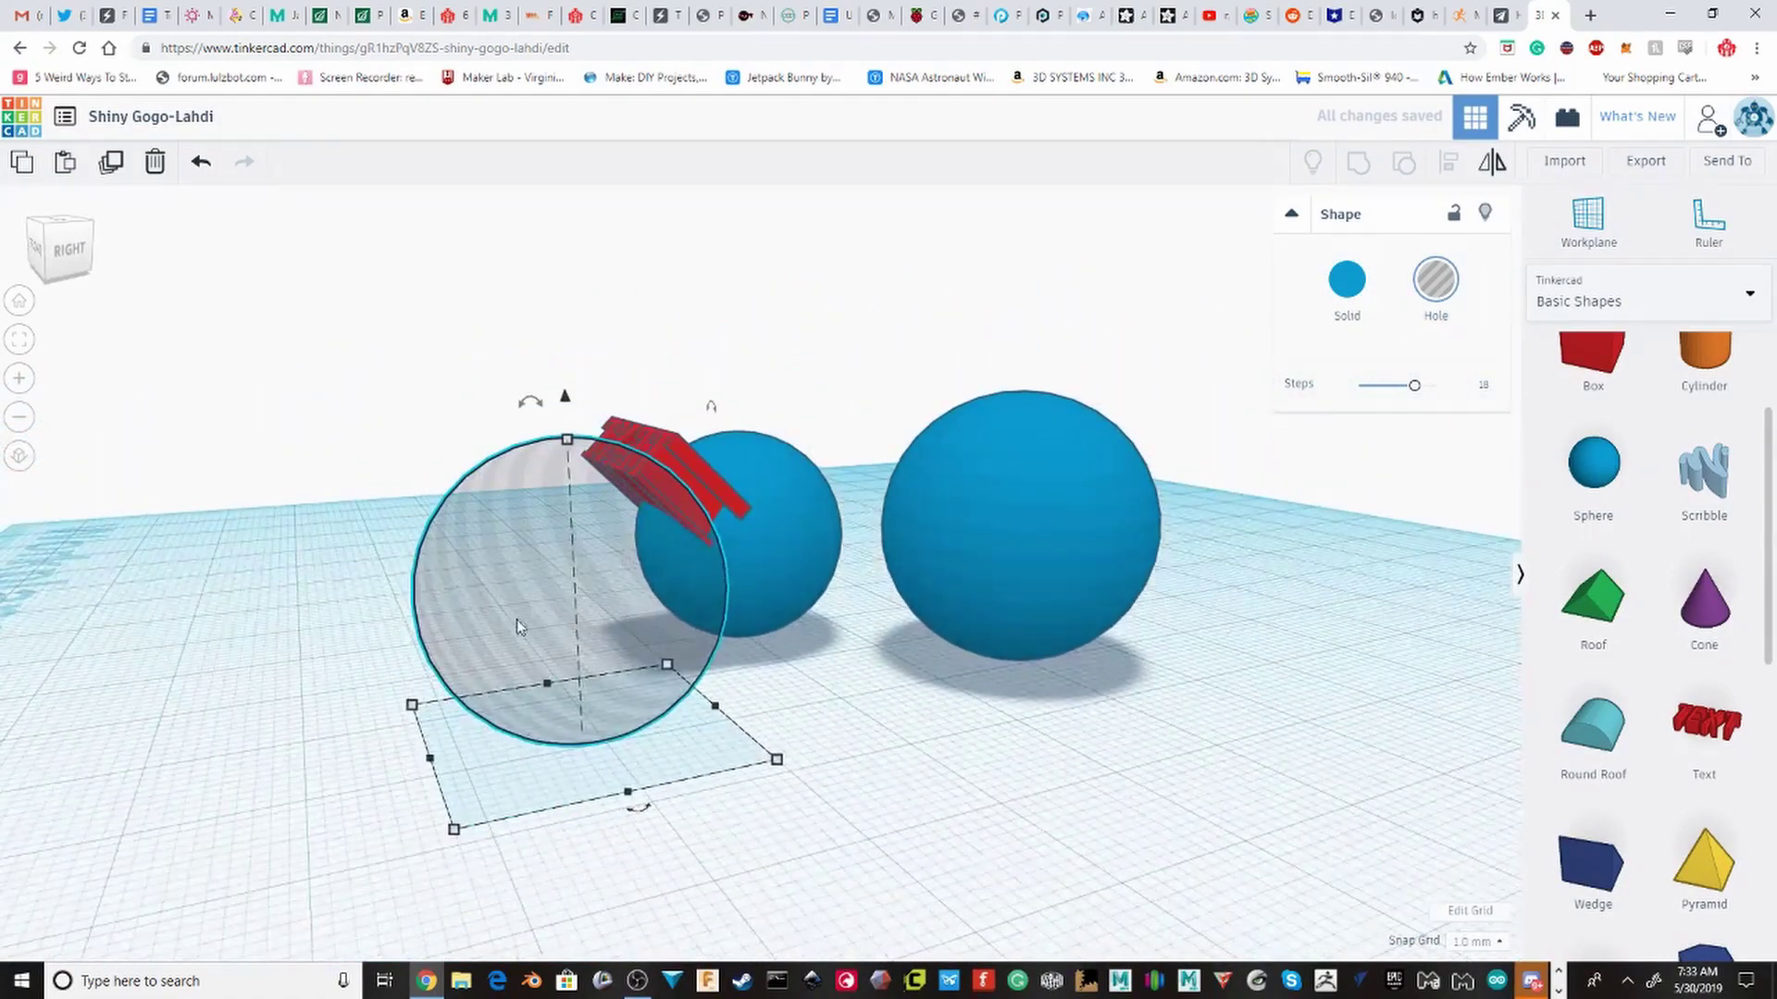
shift+click(1021, 581)
click(1441, 171)
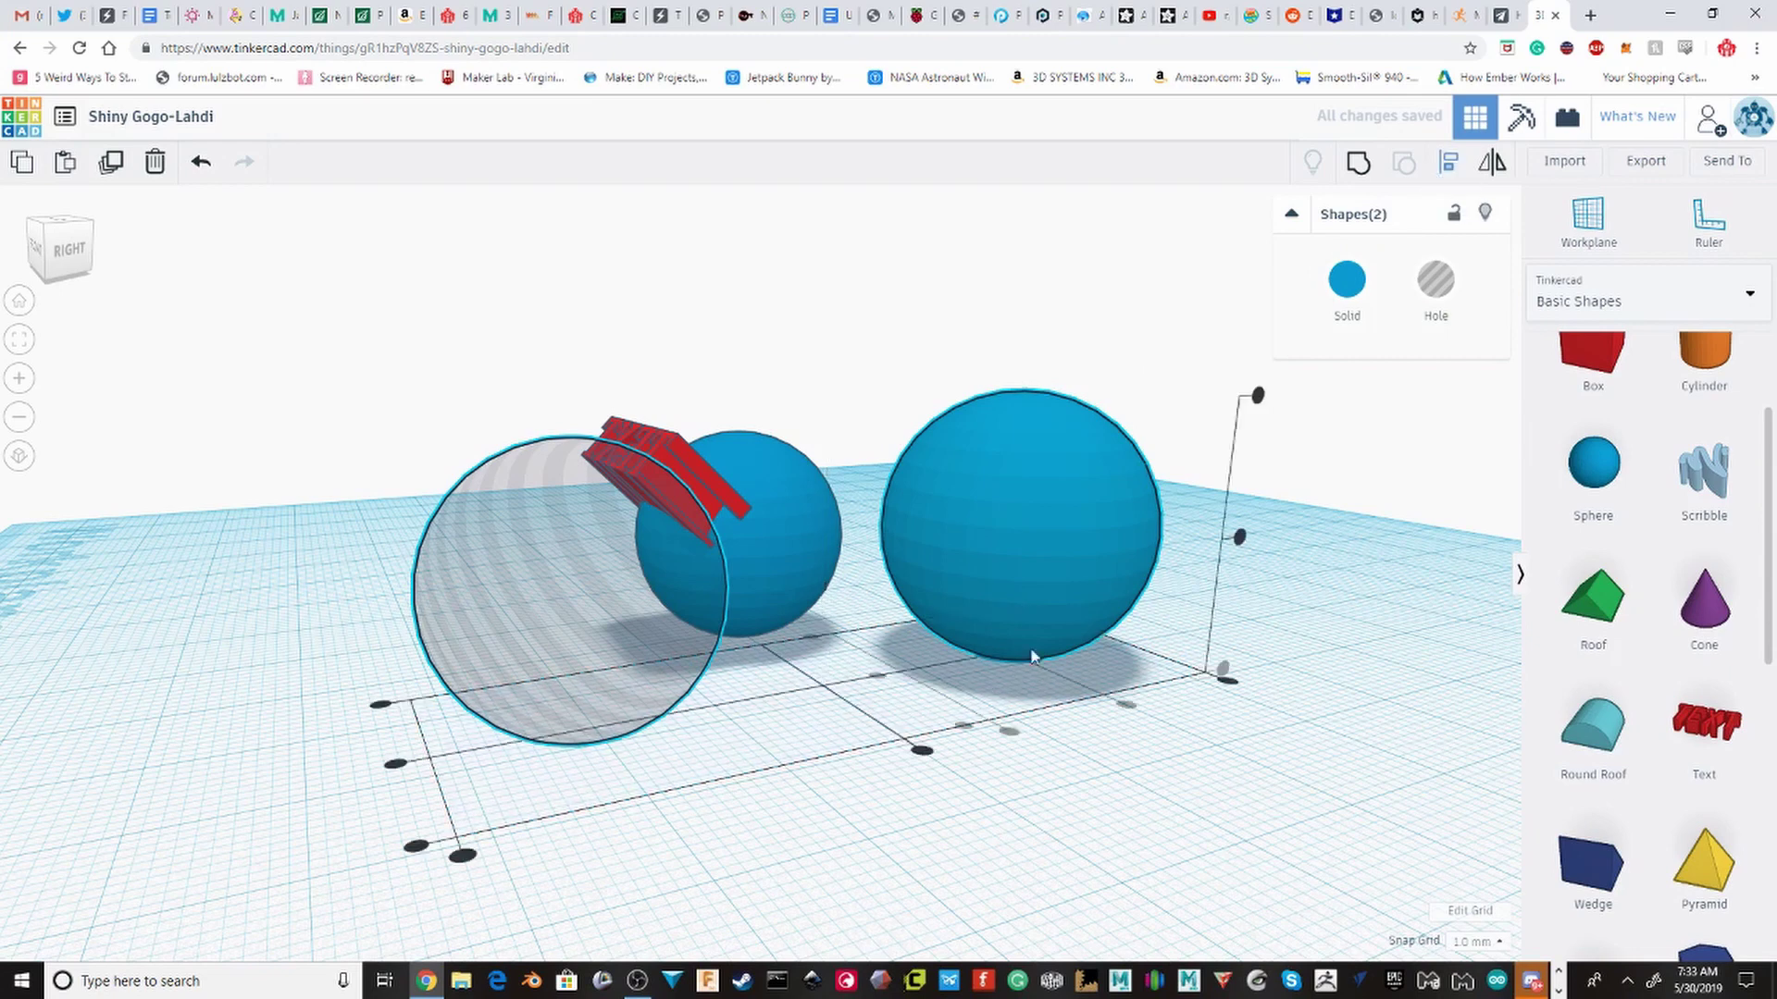
click(919, 752)
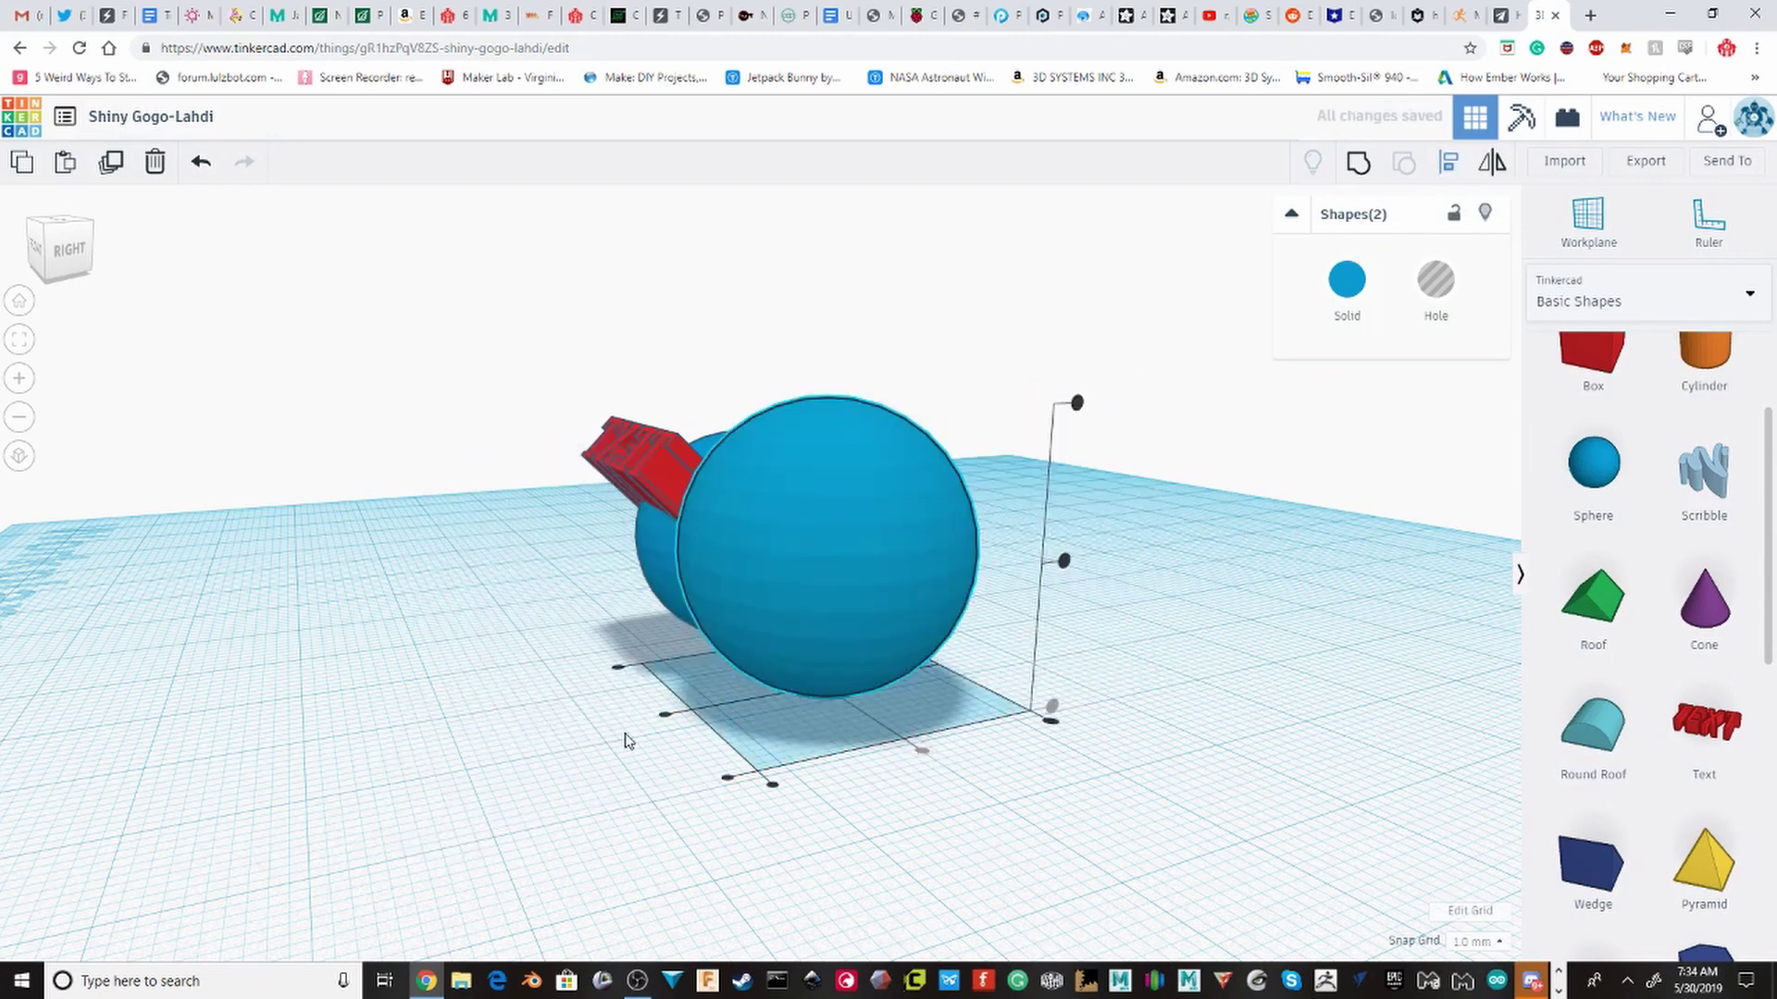
click(666, 717)
Step: Group the two enlarged spheres into a hollow shell and turn the group into a hole
click(1357, 164)
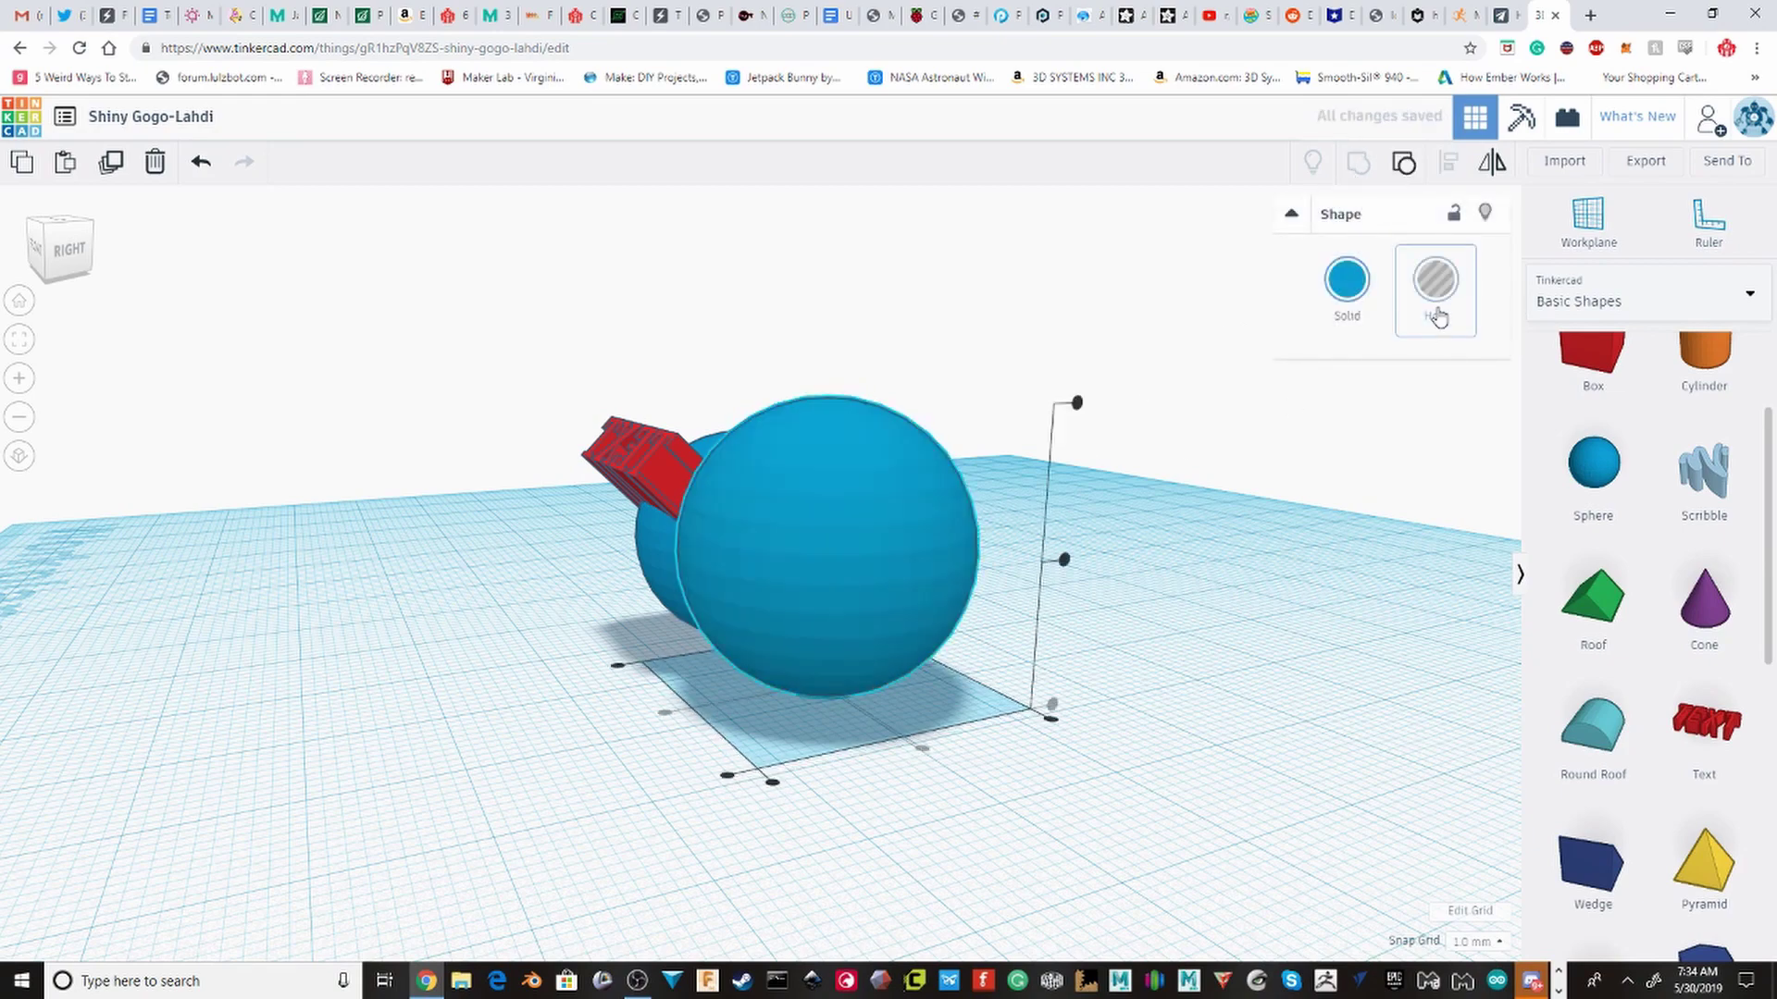
click(1439, 317)
right_drag(1265, 413, 1018, 522)
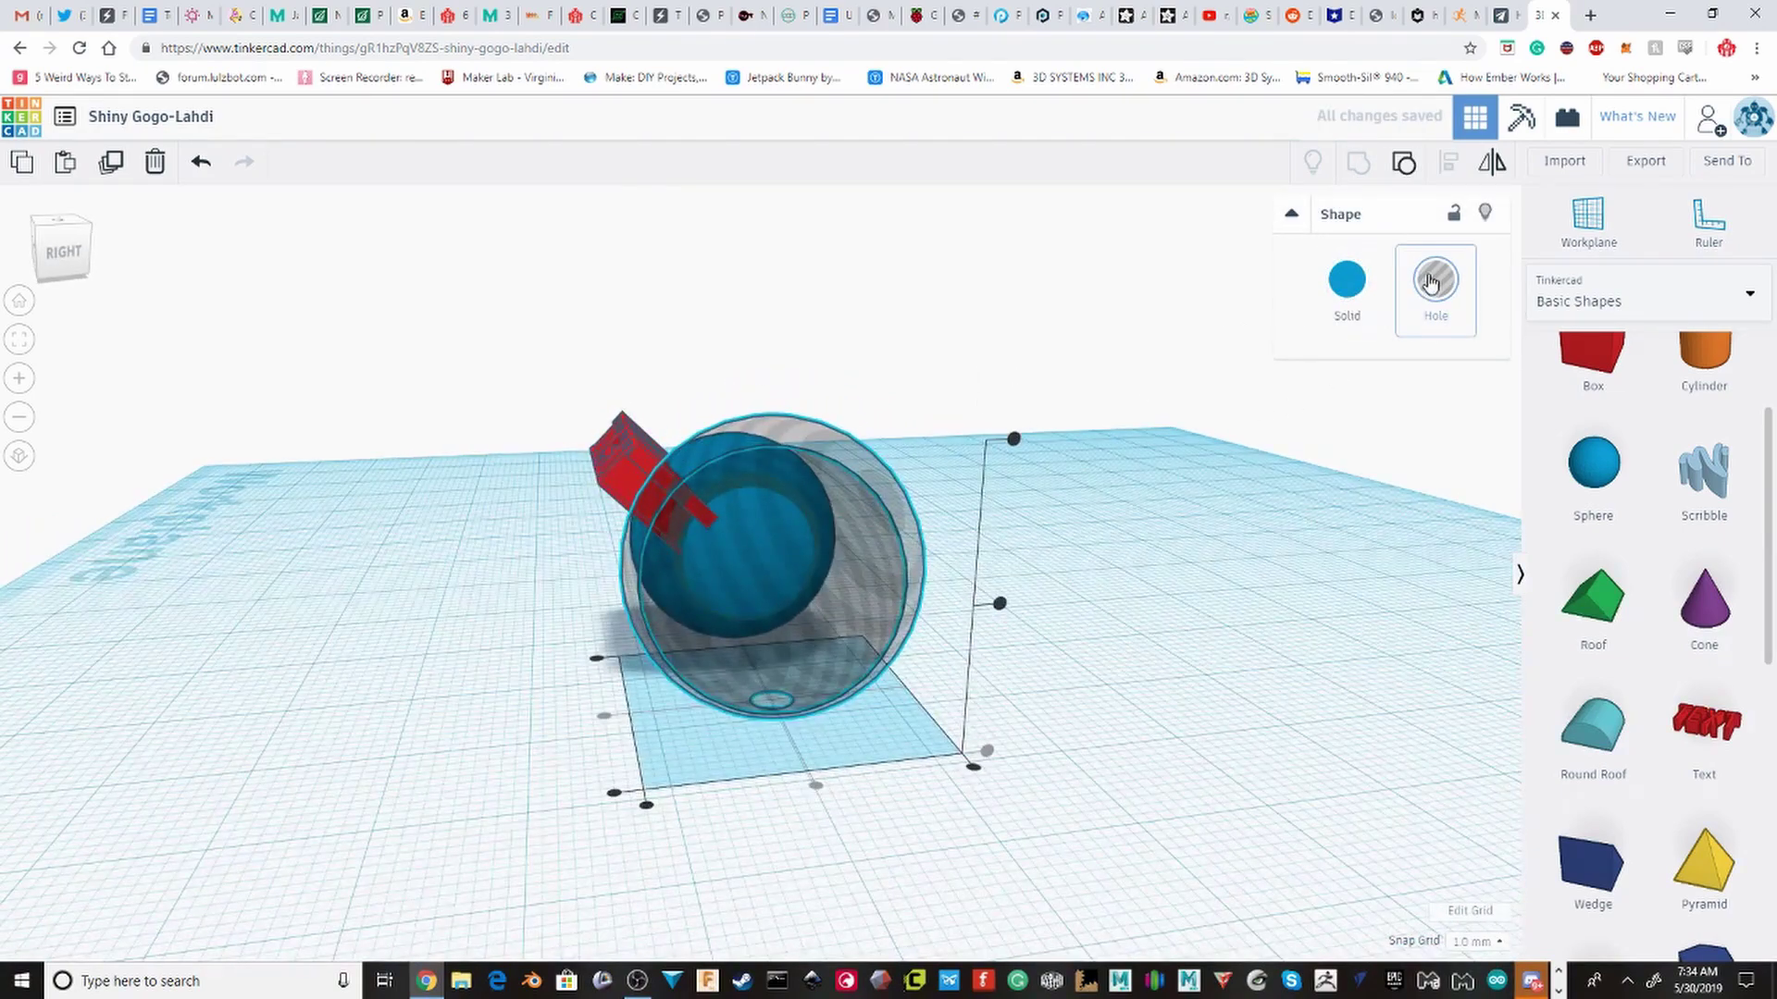
Step: Ungroup the hollow shell, center its two spheres vertically, and regroup them as a hole
right_drag(864, 539, 1128, 480)
click(1410, 165)
click(1150, 709)
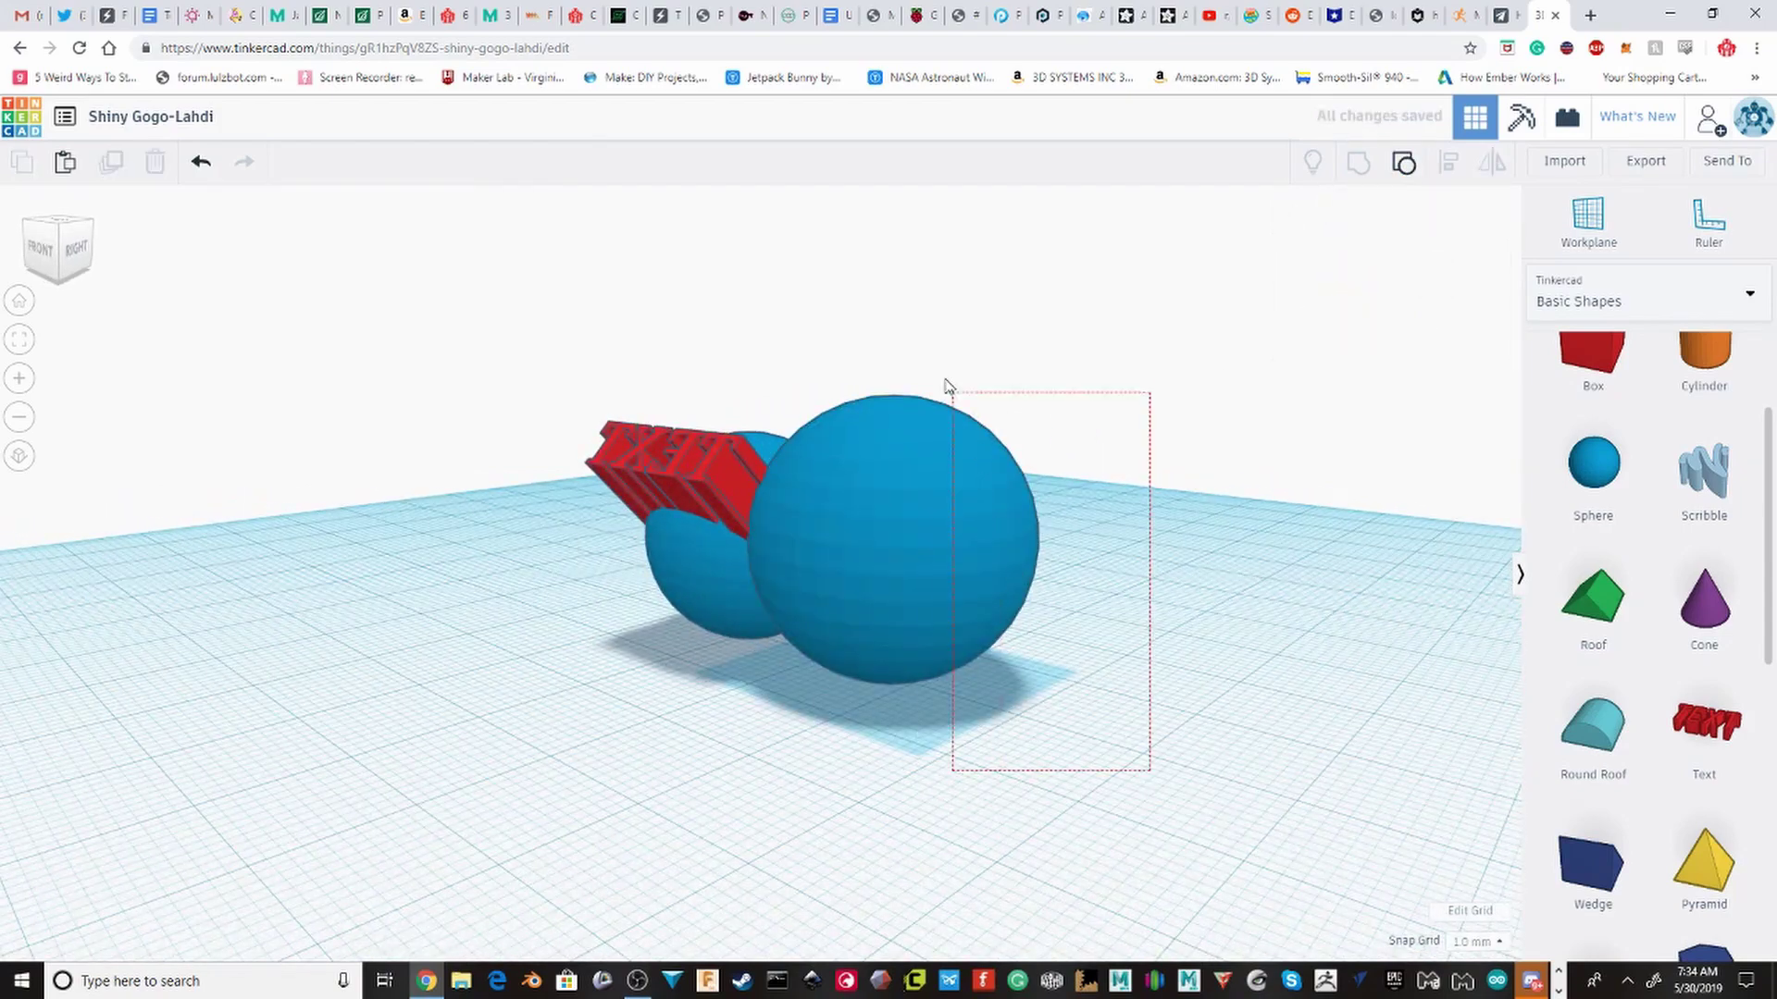
drag(945, 386, 922, 346)
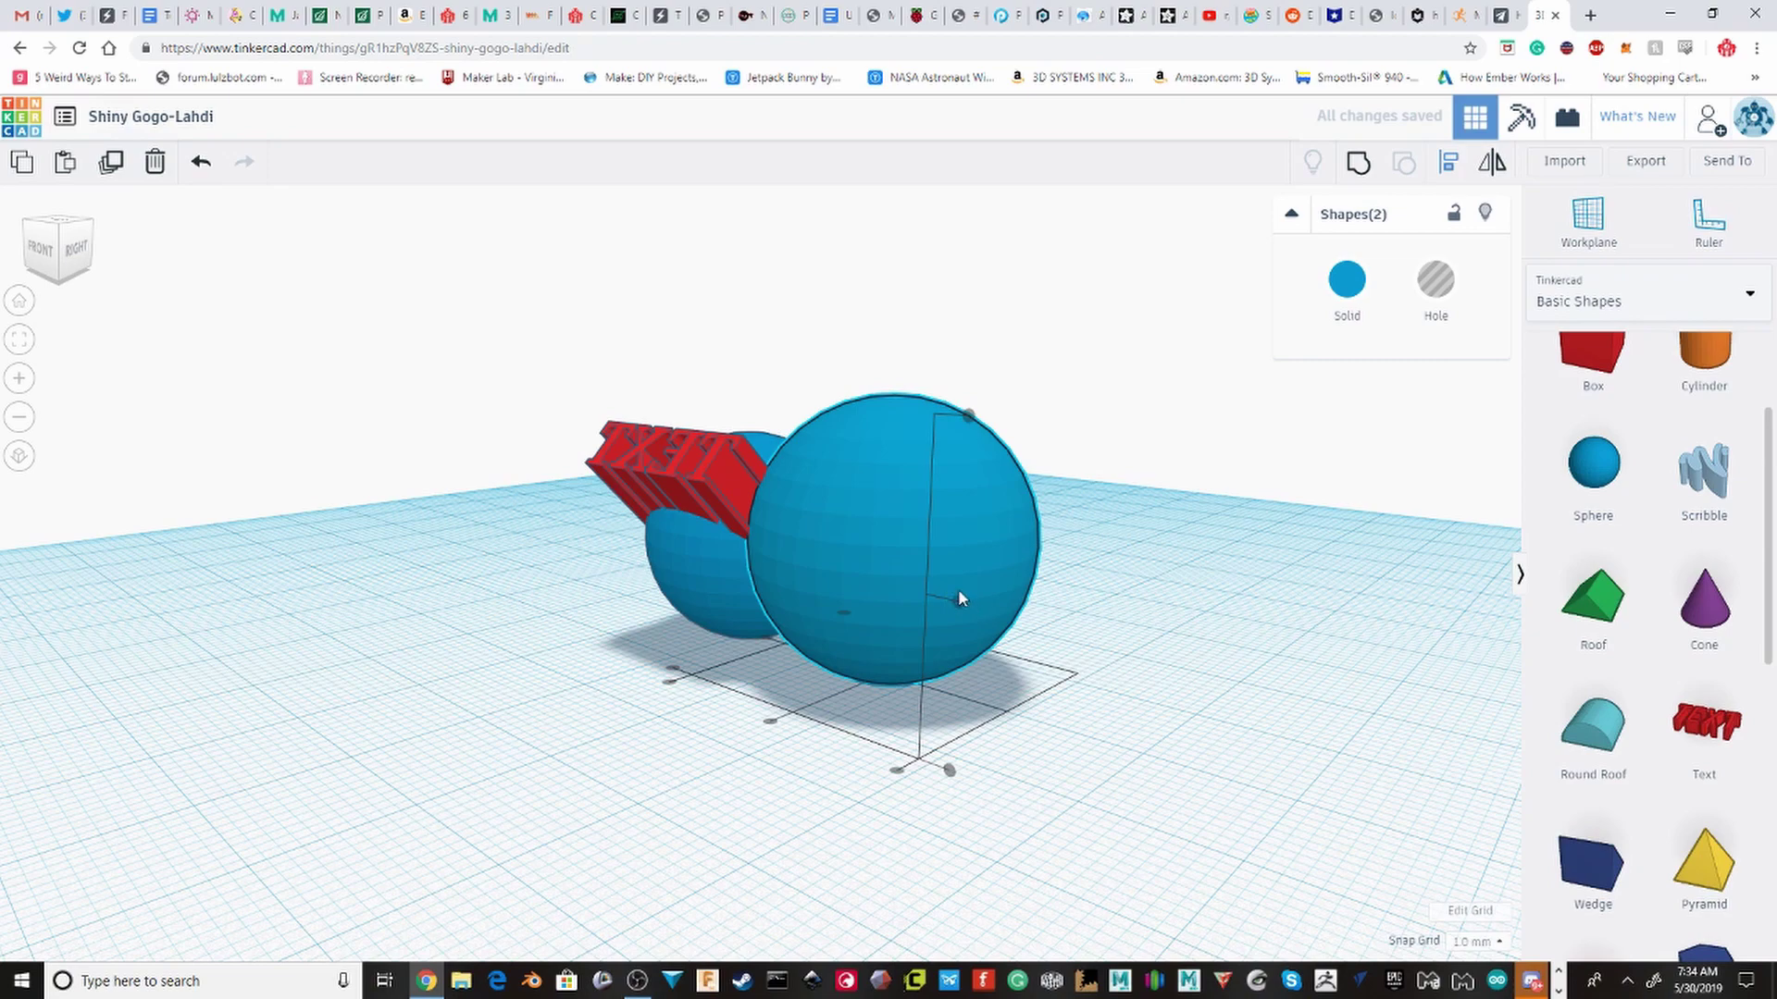
right_drag(958, 598, 1112, 551)
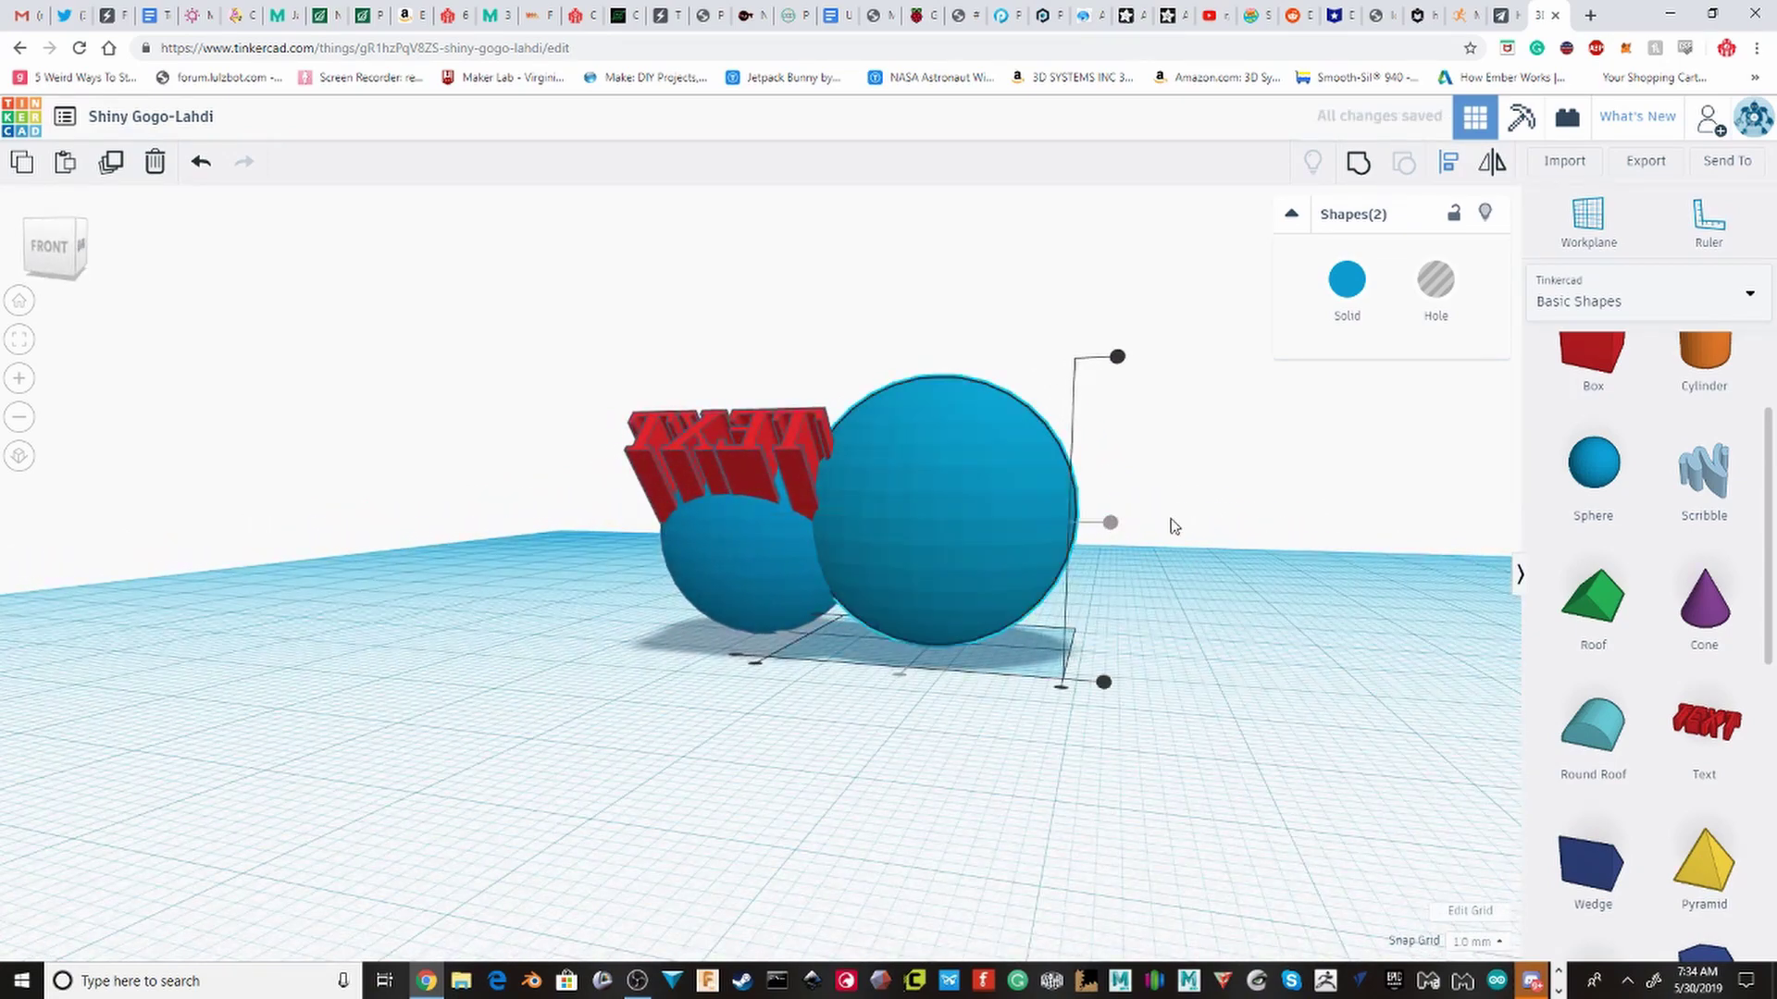
click(1357, 169)
click(1419, 294)
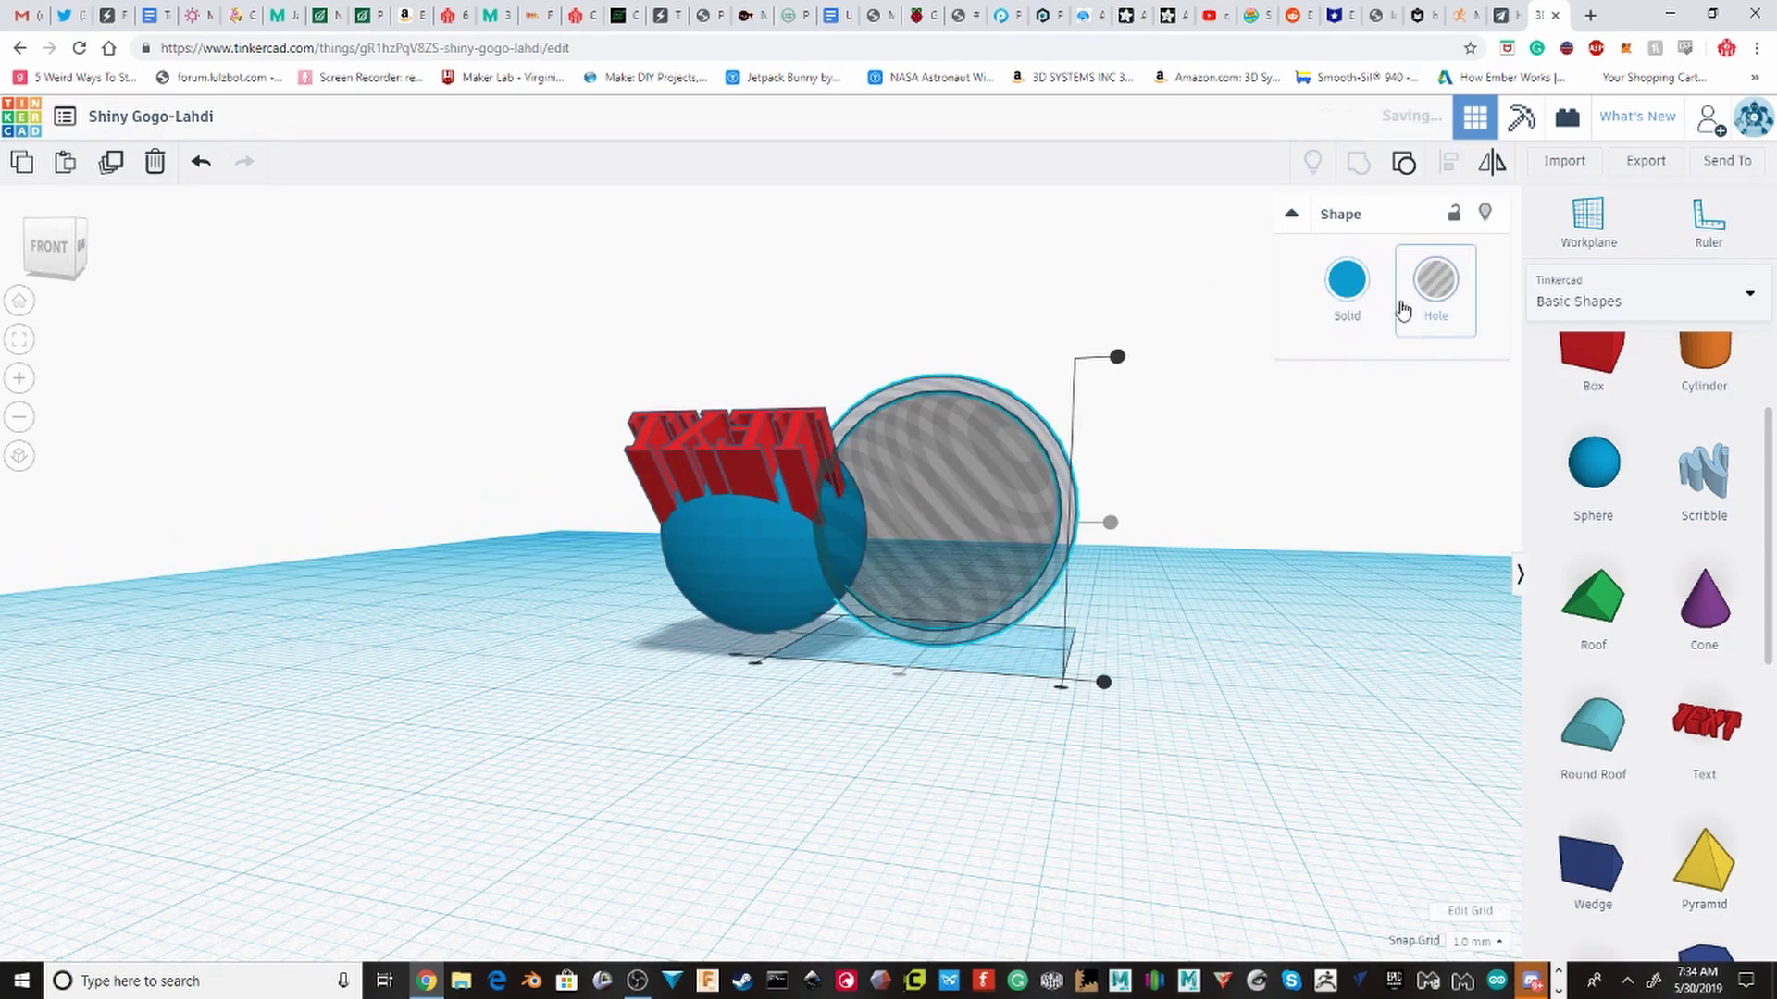
Step: Move the shell hole over the original sphere and lower it 2 mm below the workplane
right_drag(1171, 398, 1138, 616)
click(1237, 616)
right_drag(1017, 593, 759, 676)
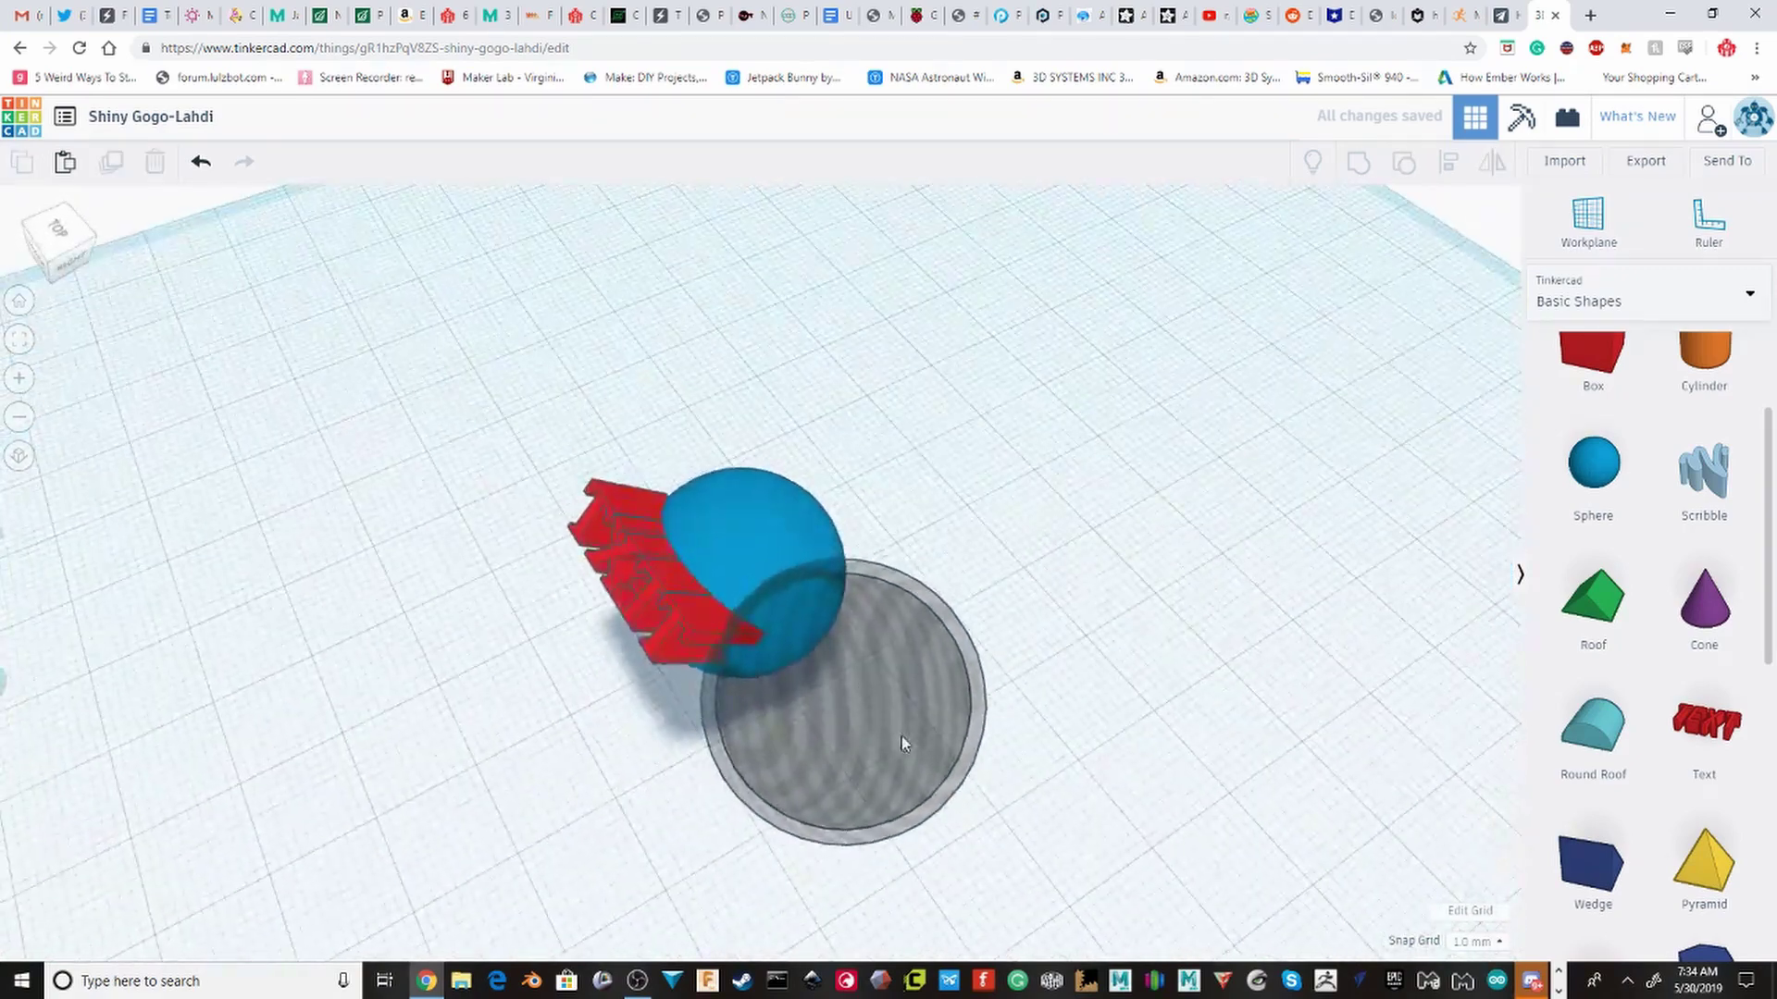
drag(899, 734, 777, 590)
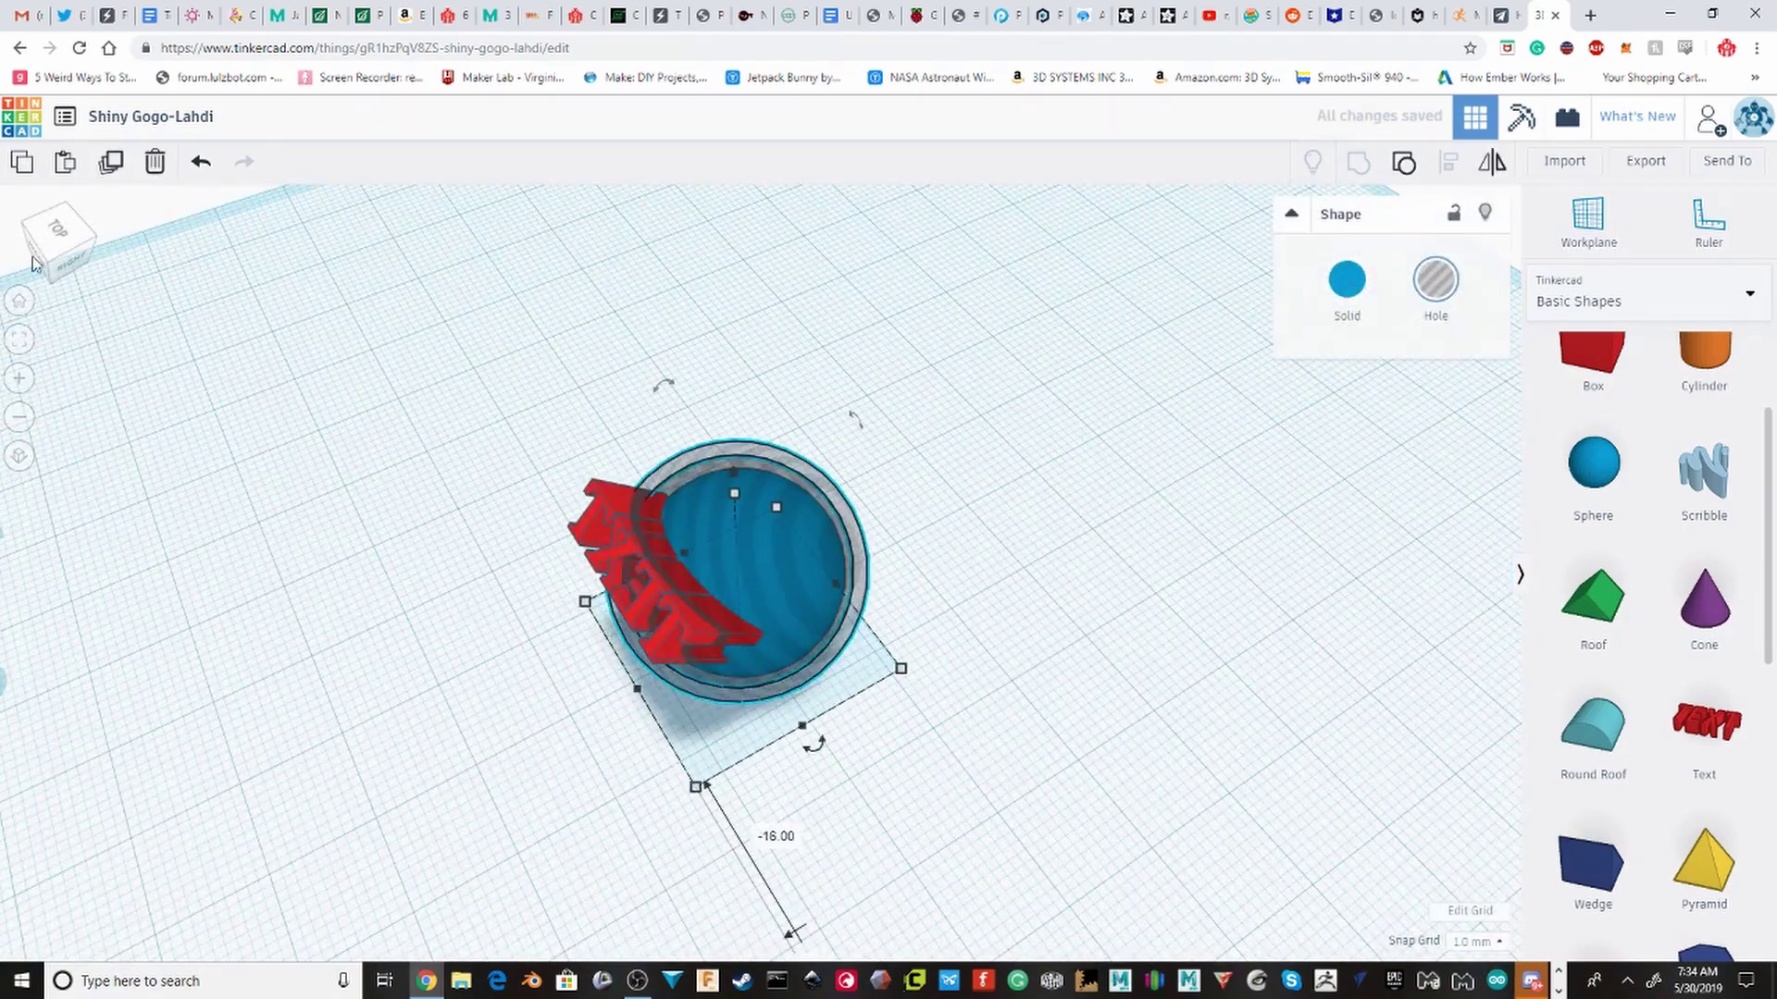
click(78, 264)
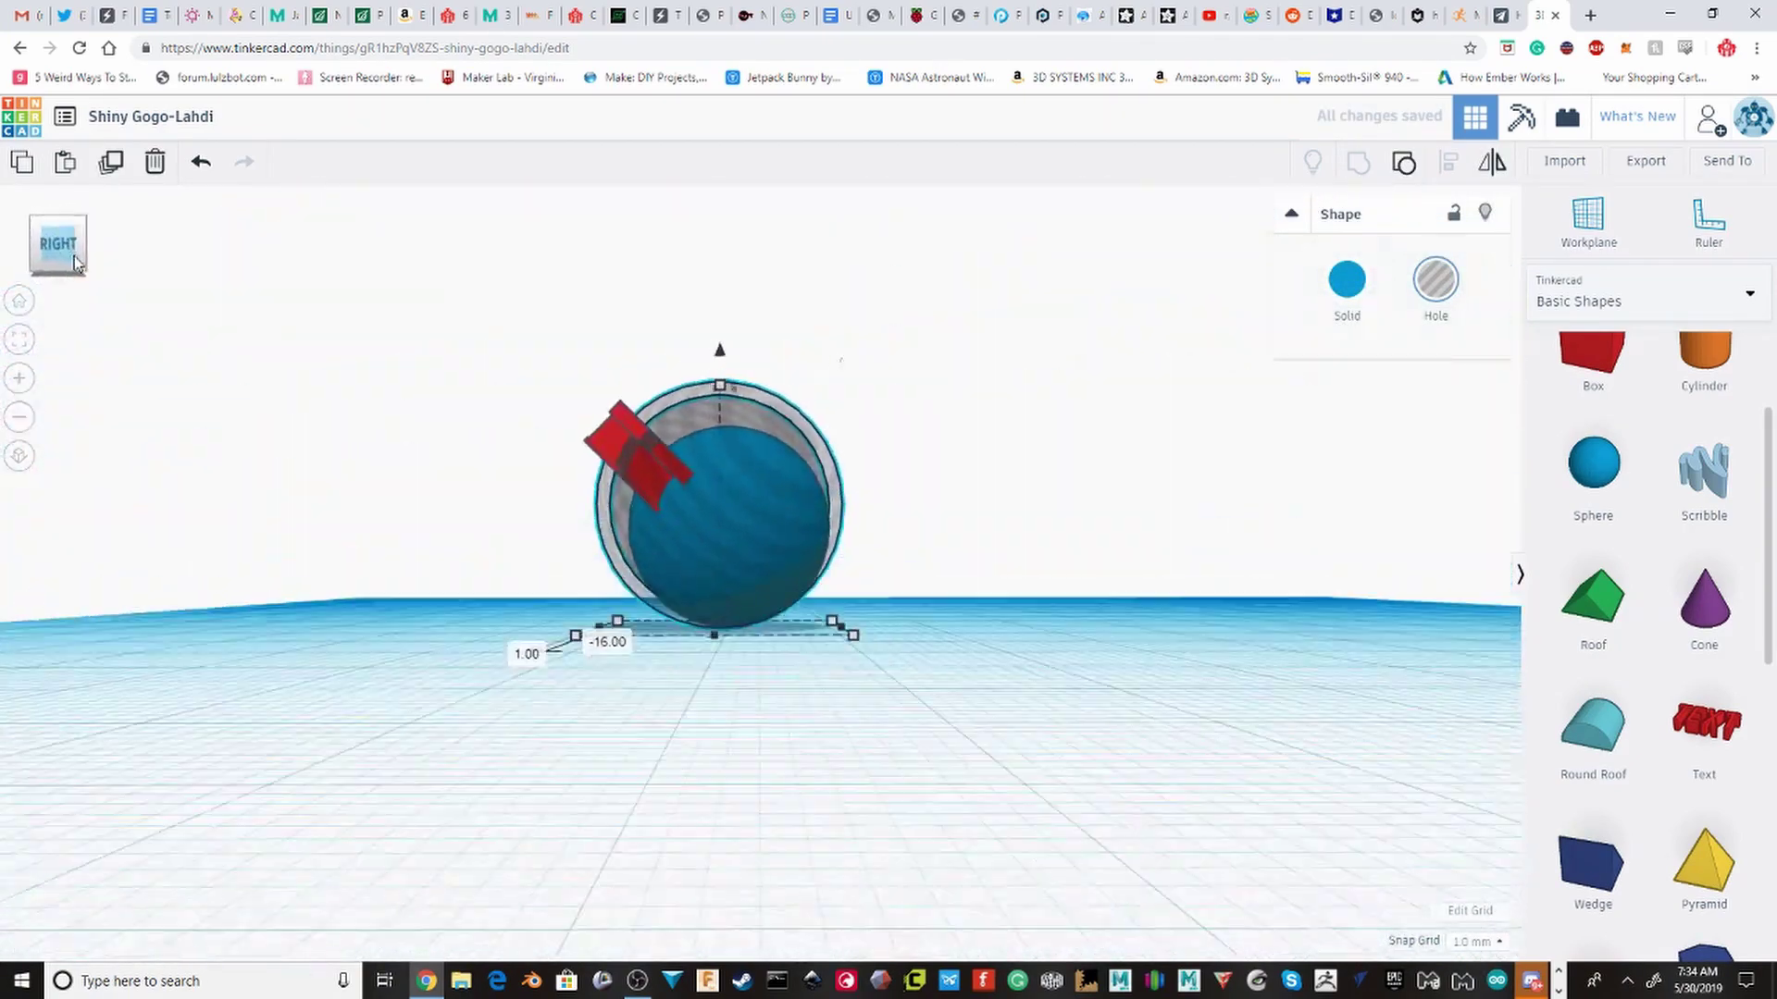
click(20, 455)
scroll(436, 401, up, 5)
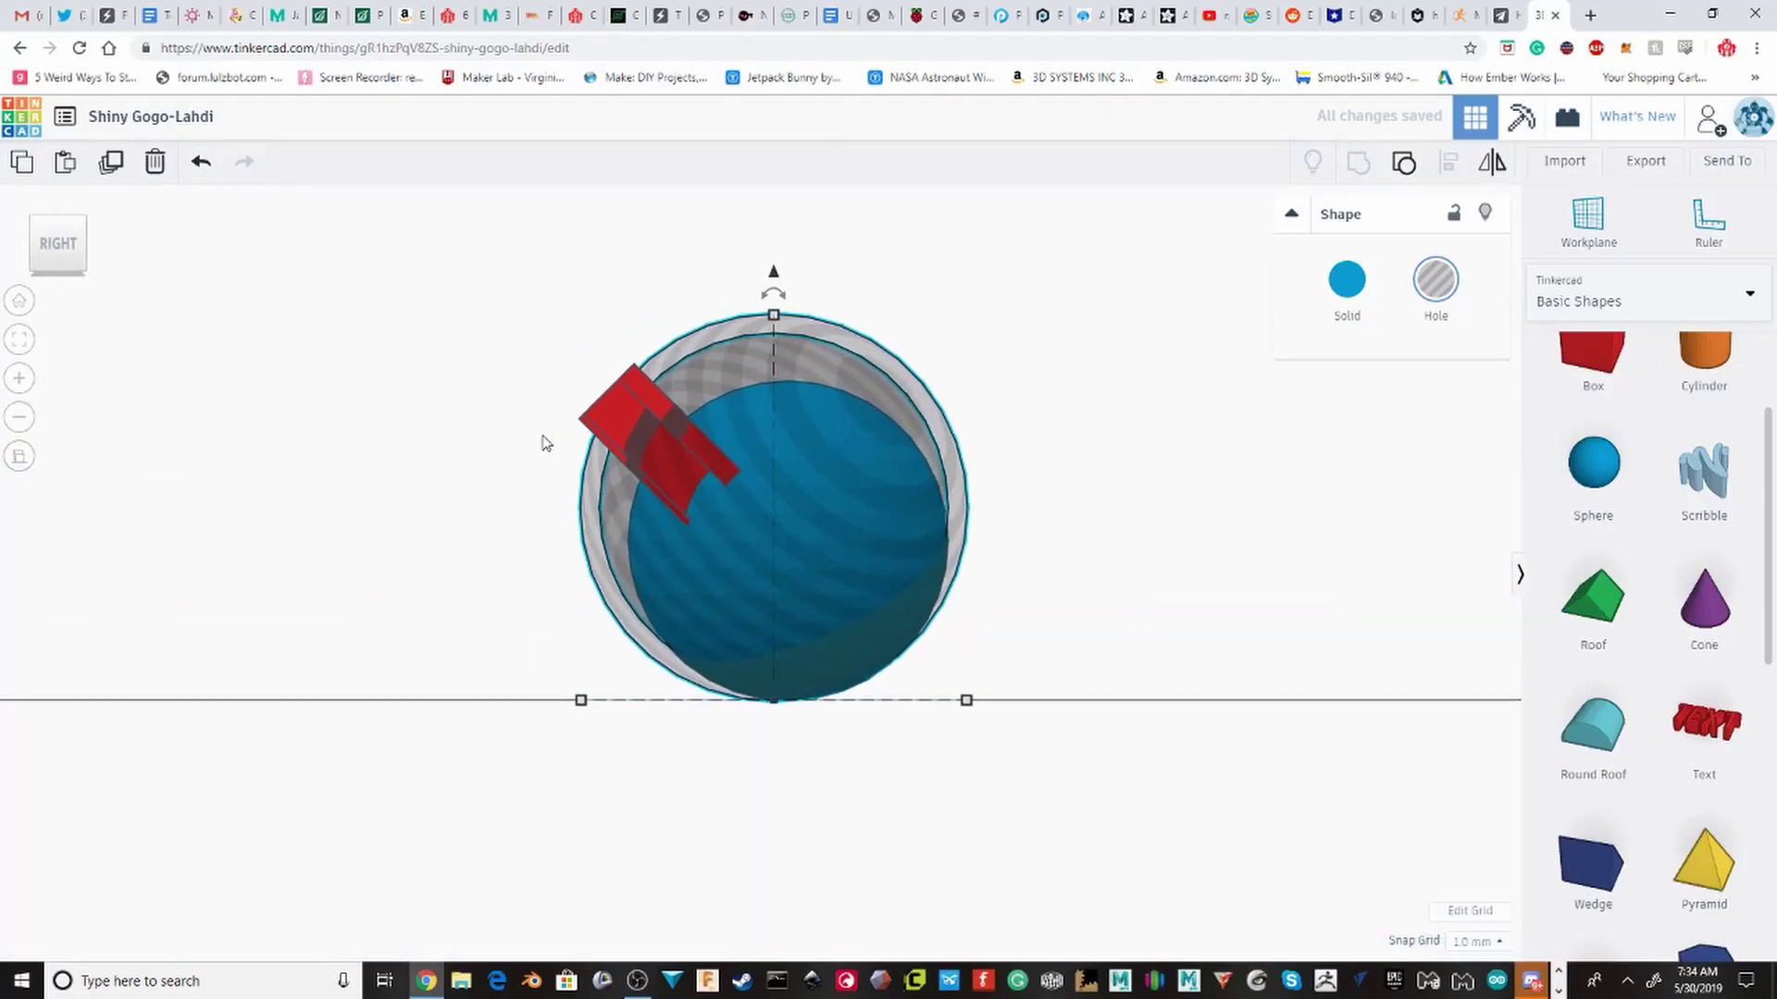
drag(780, 205, 787, 242)
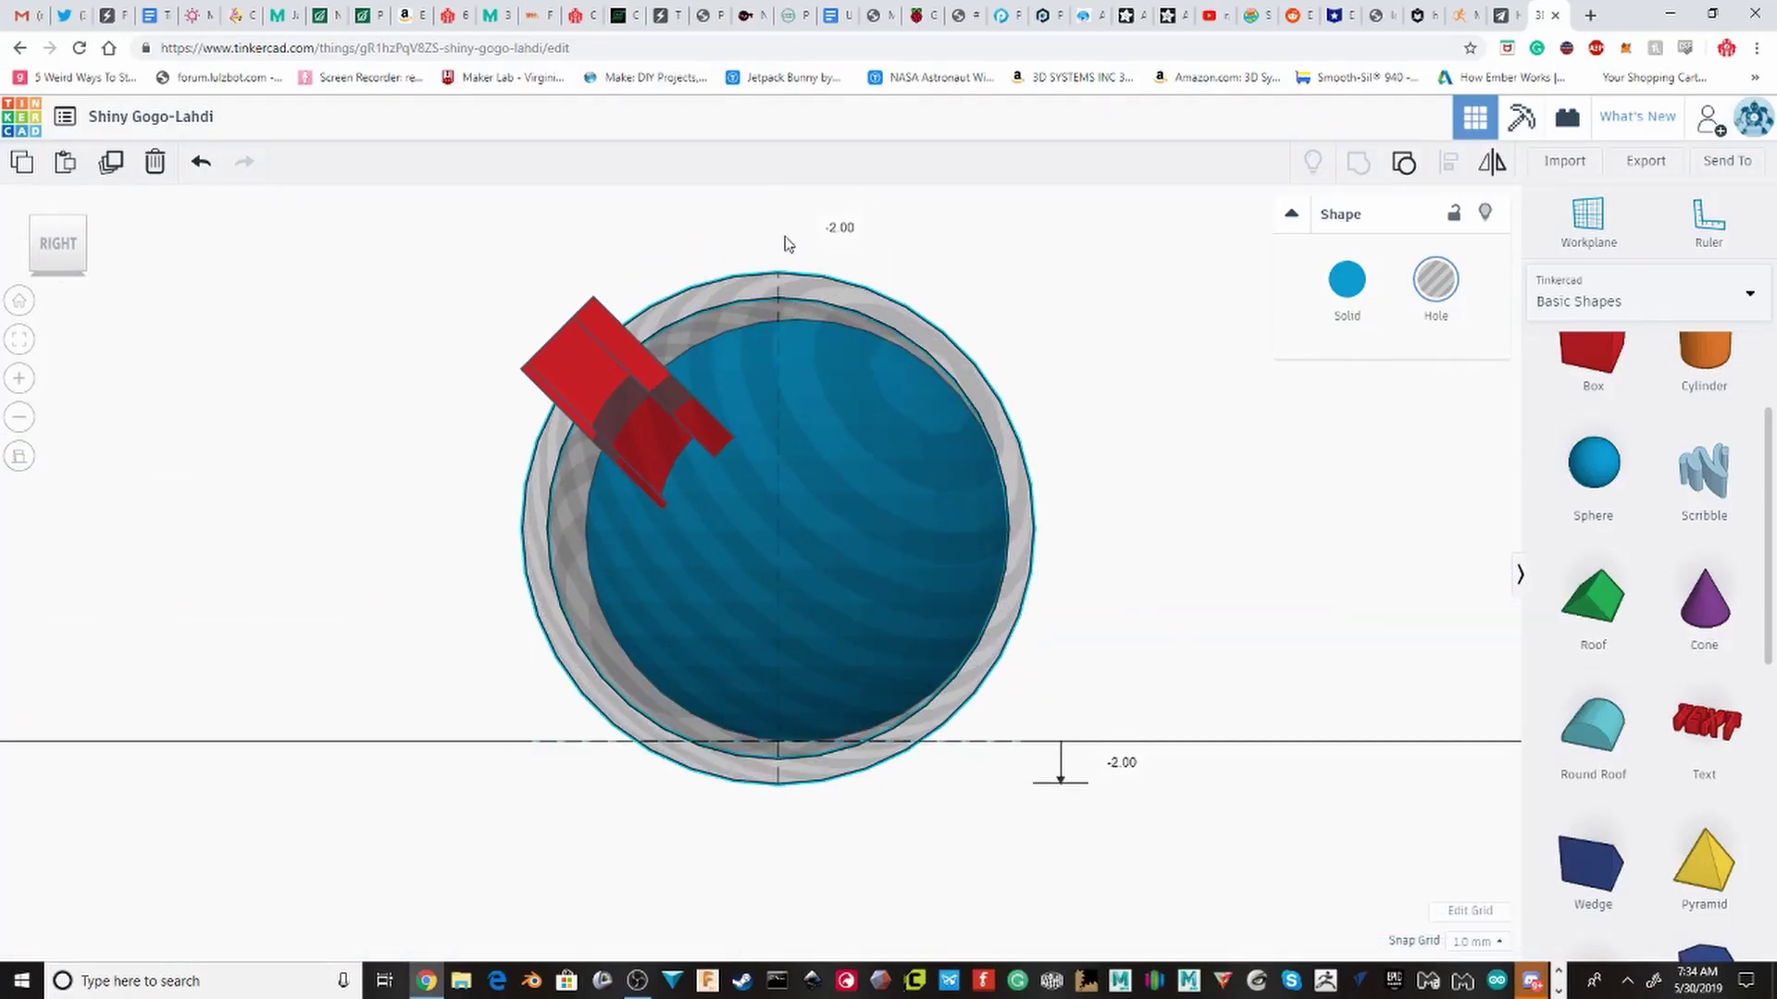
Step: Nudge the shell hole sideways in grid steps until it surrounds the solid sphere evenly
scroll(778, 239, up, 2)
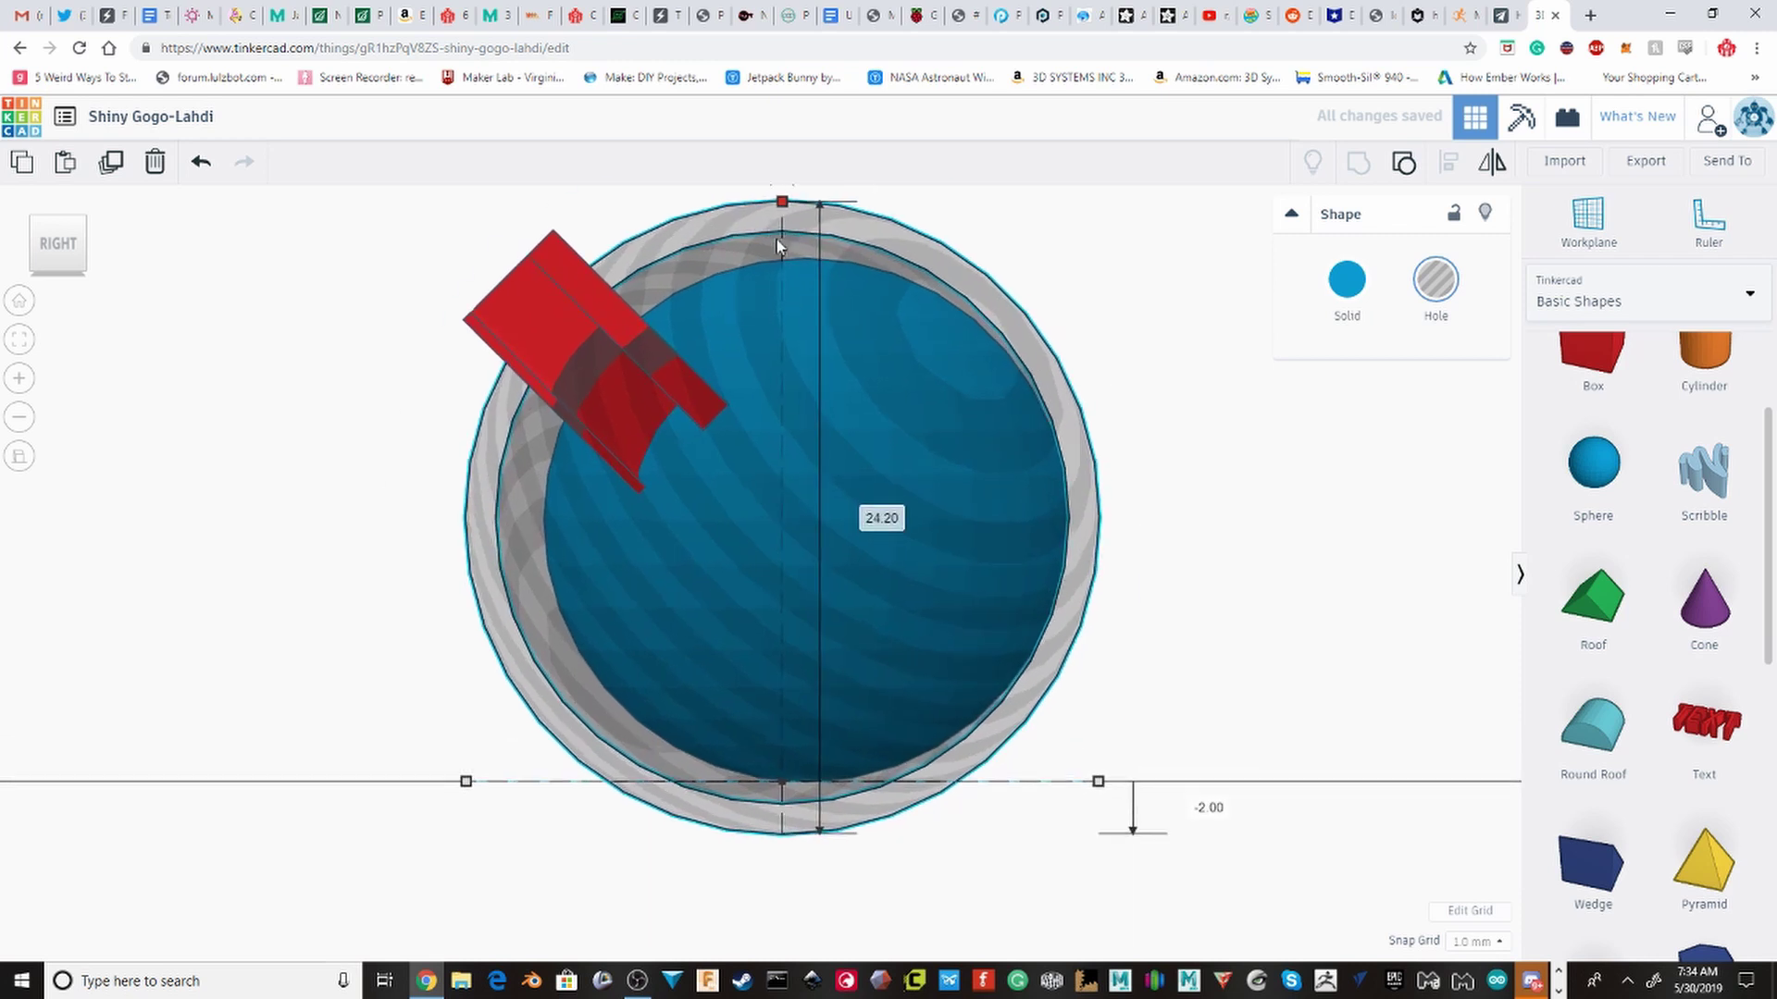
key(Right)
key(Right)
key(Left)
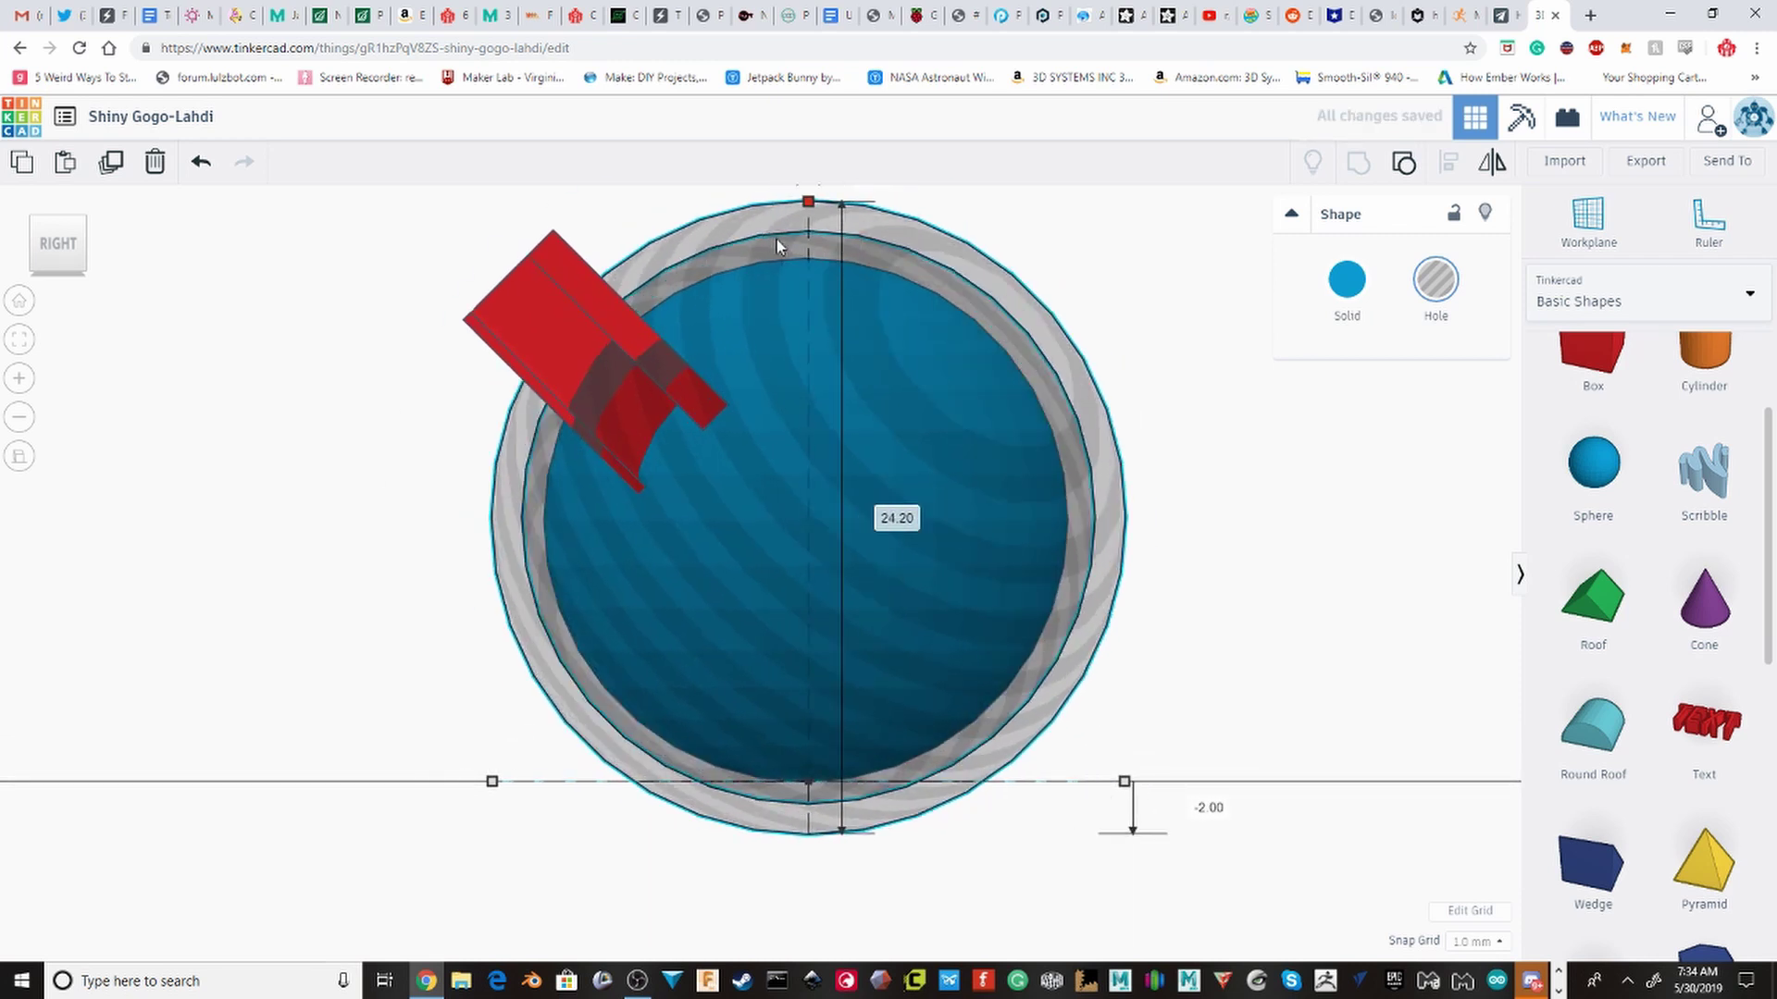
key(Left)
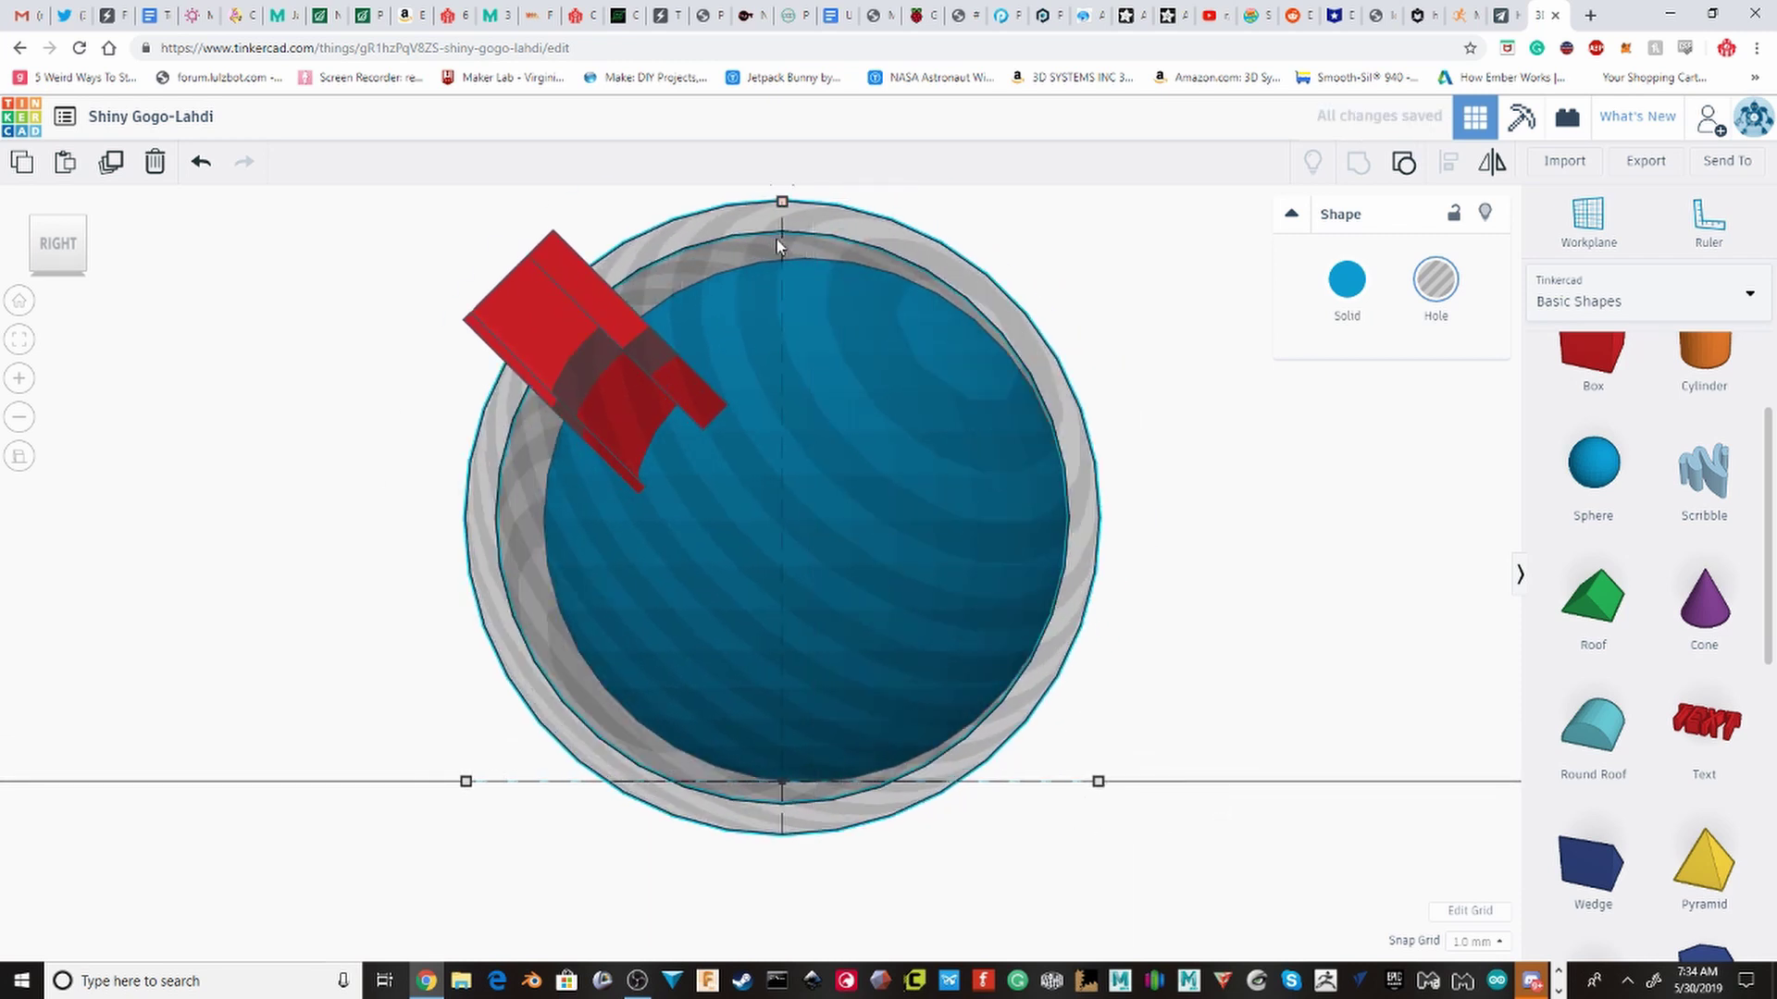
key(Right)
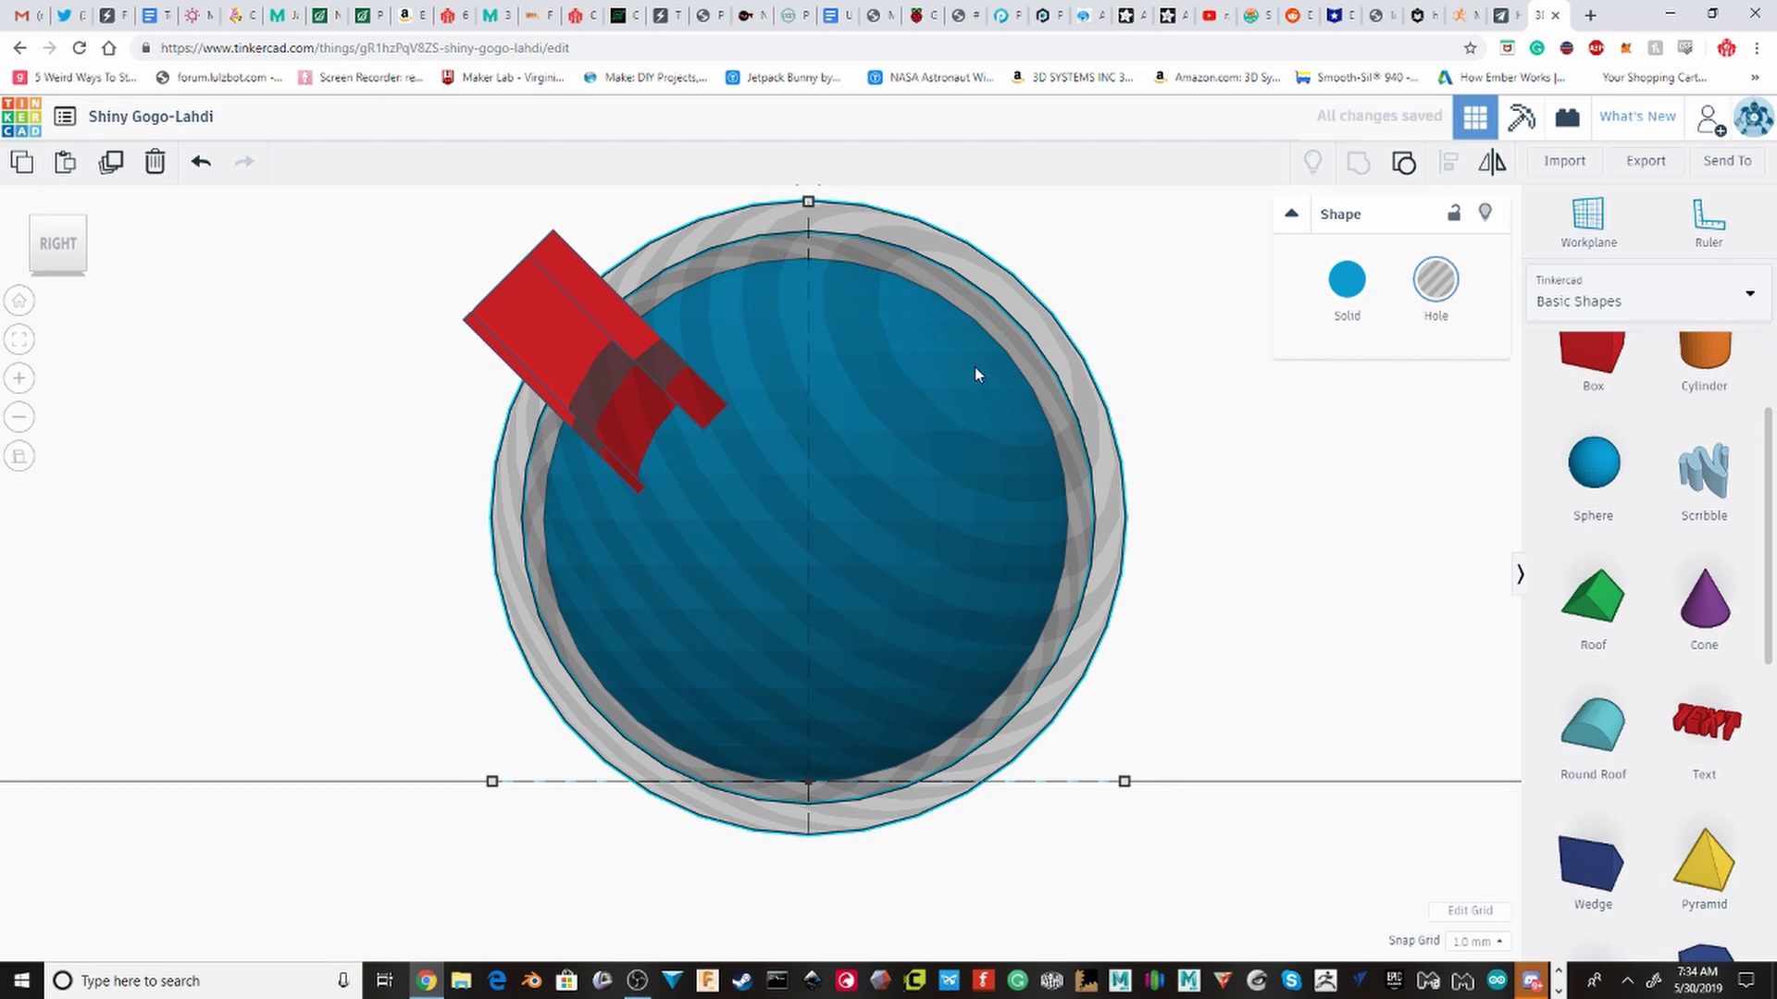
Step: Align the solid sphere and the shell hole by their centers vertically and along both horizontal axes
drag(1182, 569, 1064, 325)
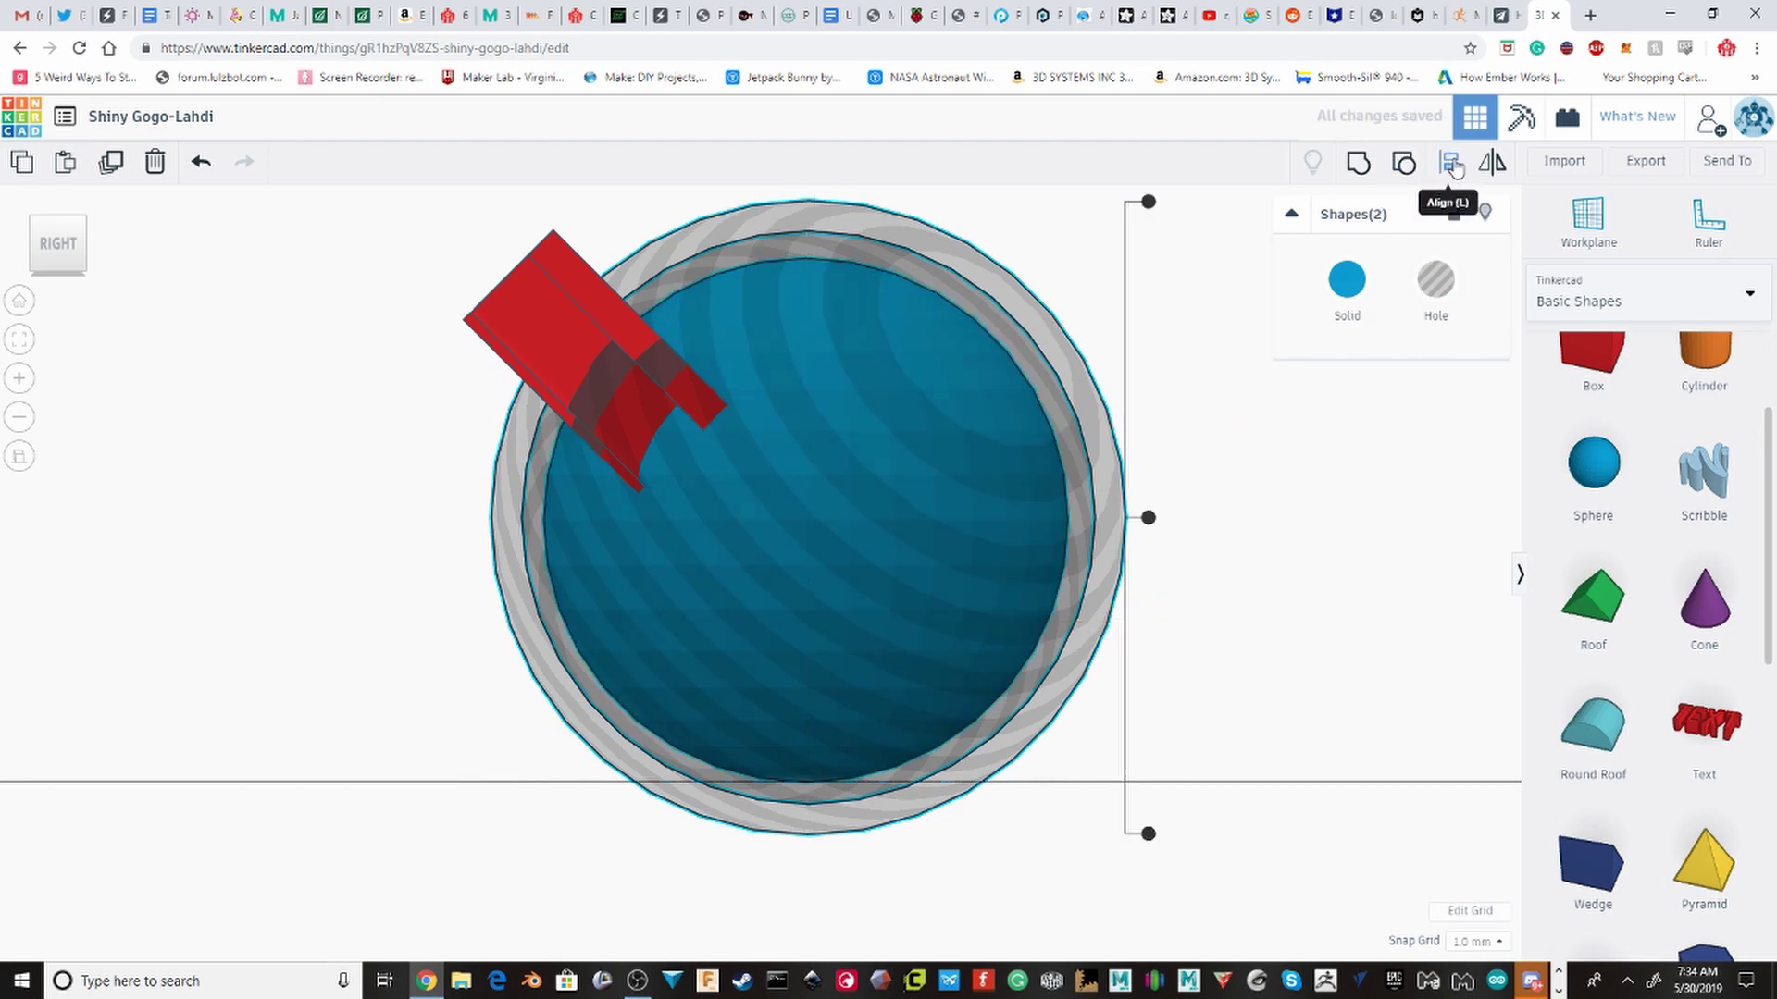
click(1148, 520)
right_drag(1175, 532, 1182, 670)
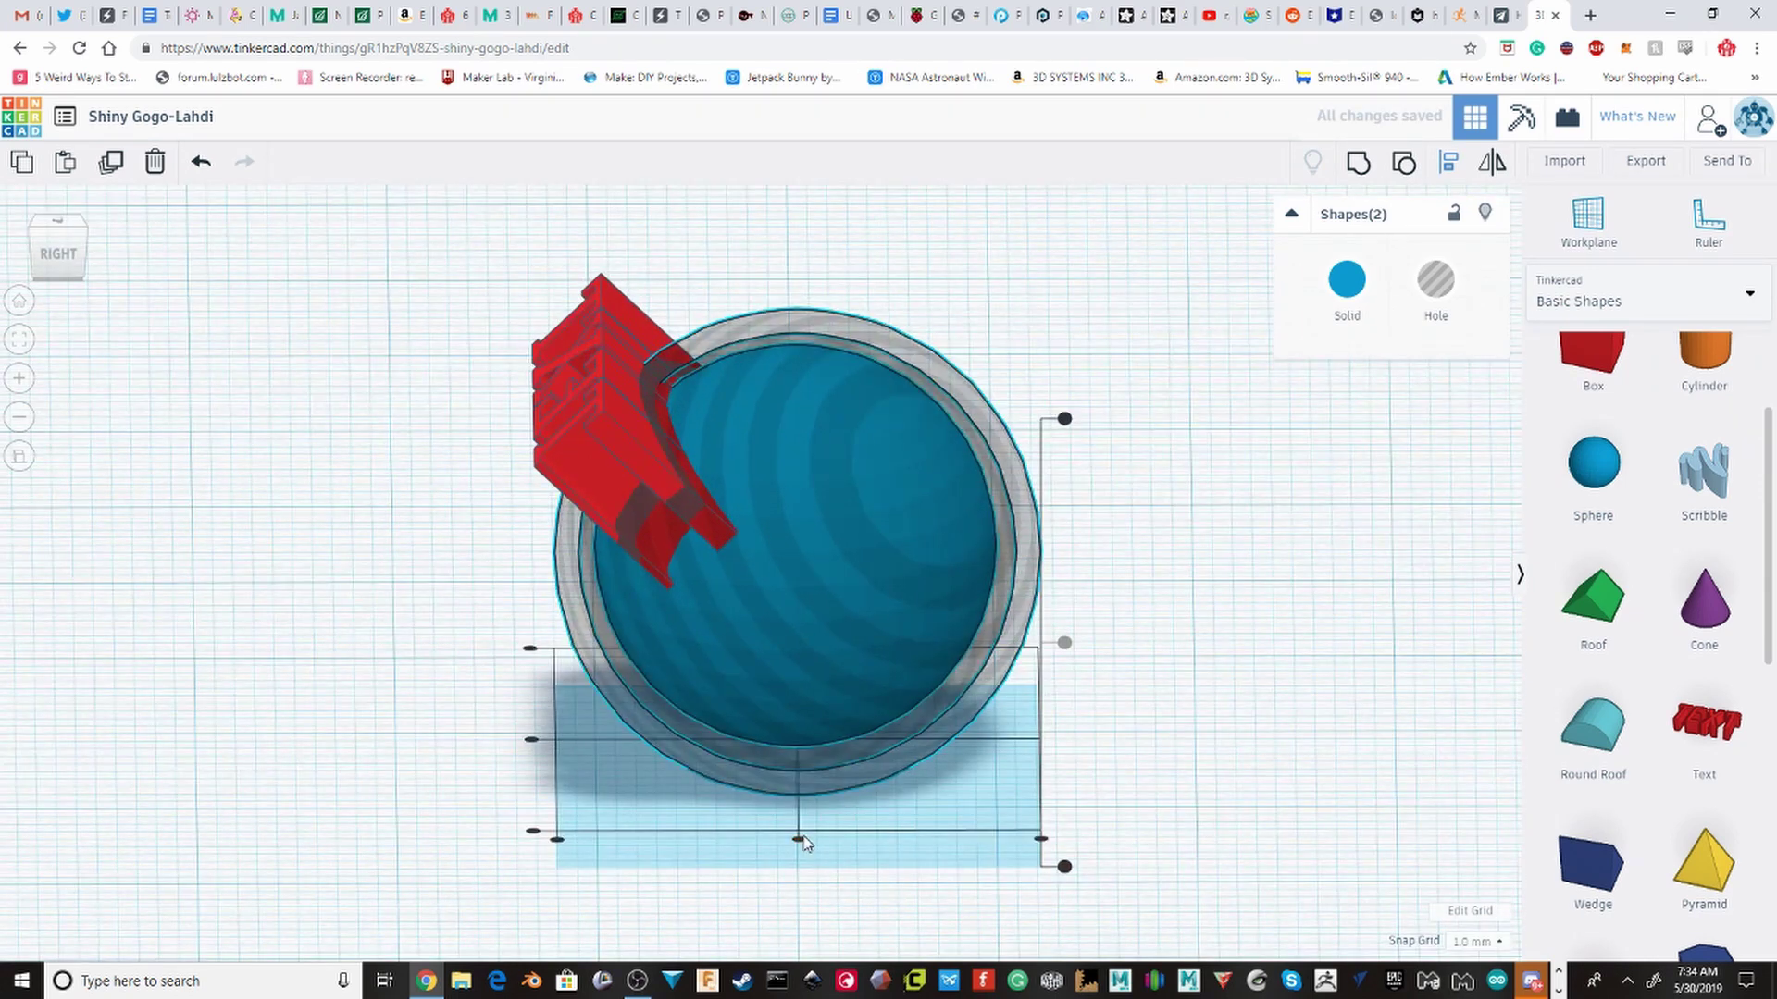
click(803, 838)
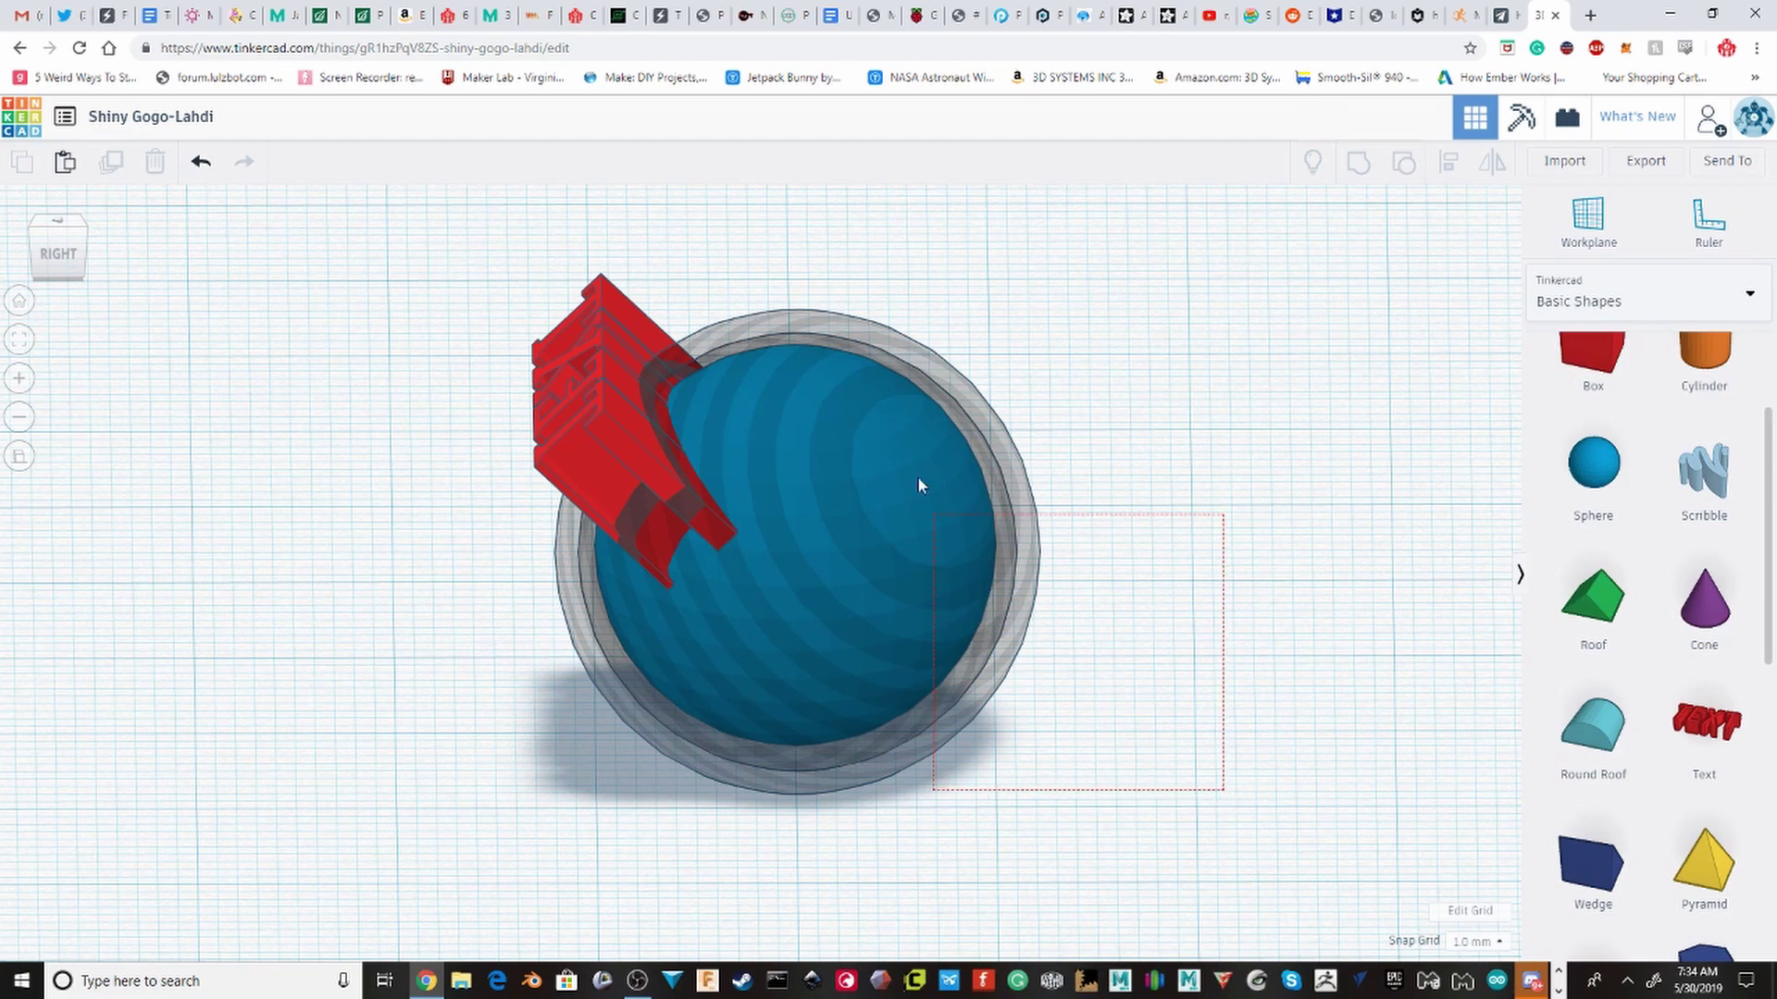
drag(919, 486, 912, 476)
click(1449, 164)
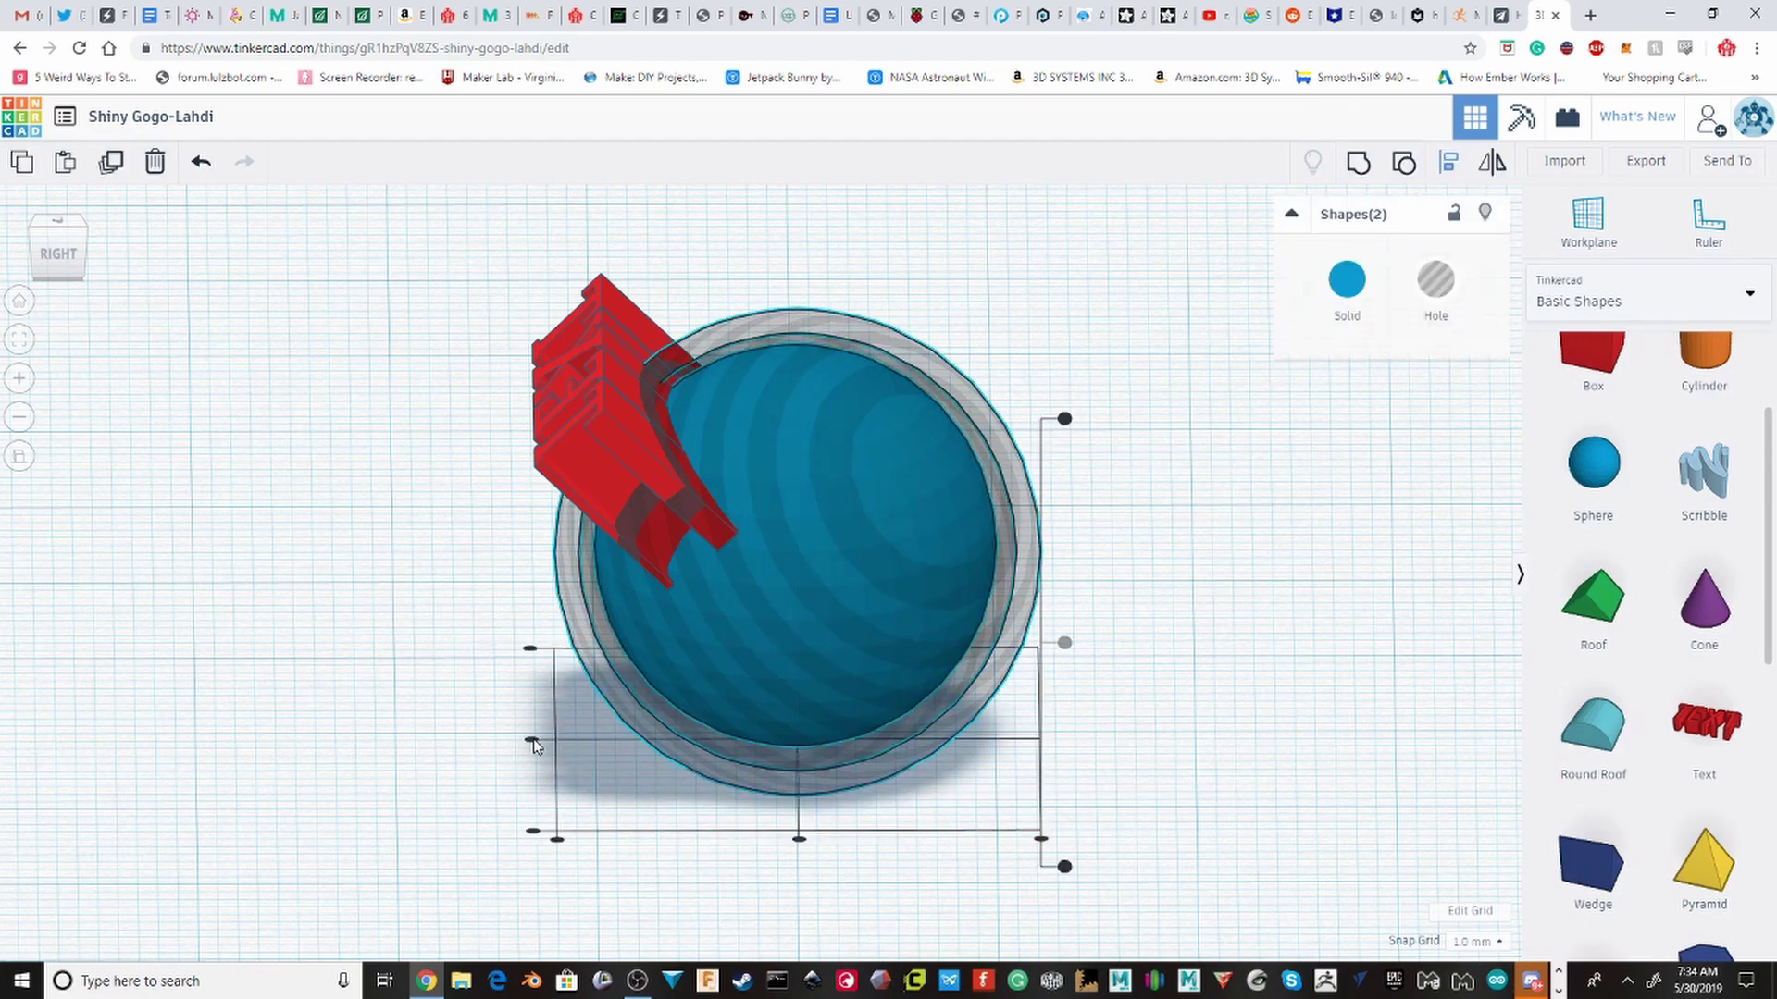
click(532, 743)
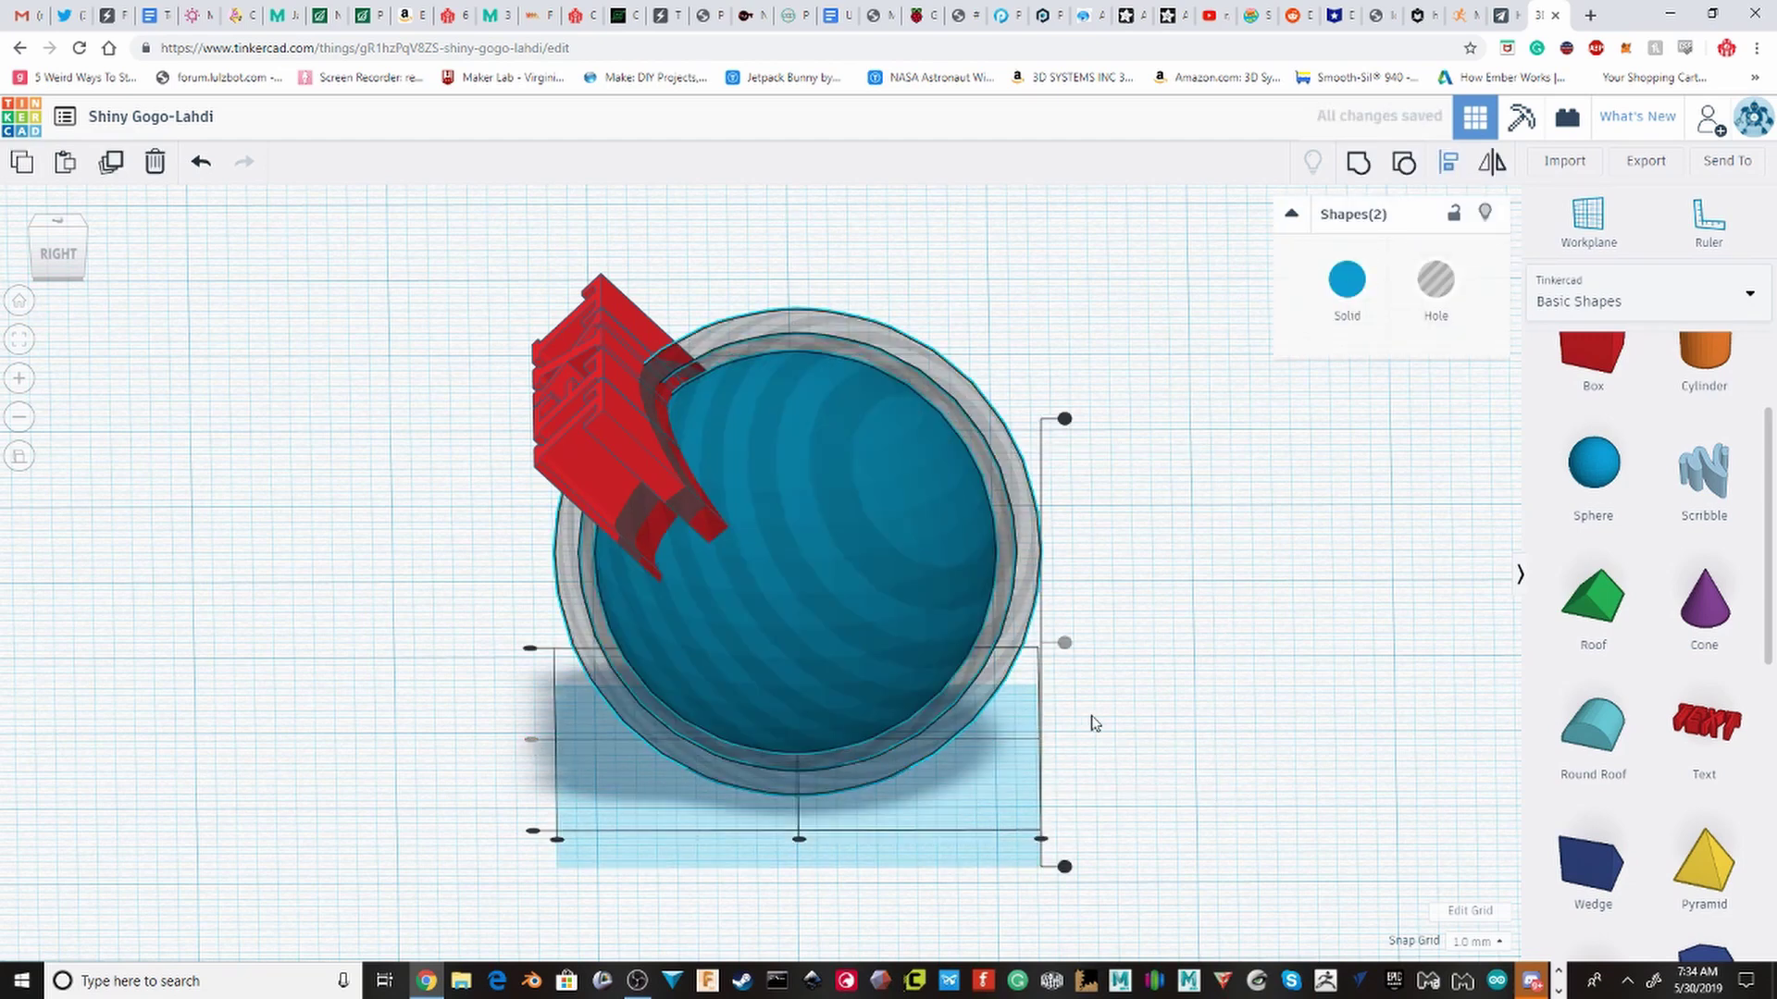
Step: Center the text widthwise on the sphere and the shell hole
click(1159, 732)
right_drag(783, 653, 1182, 699)
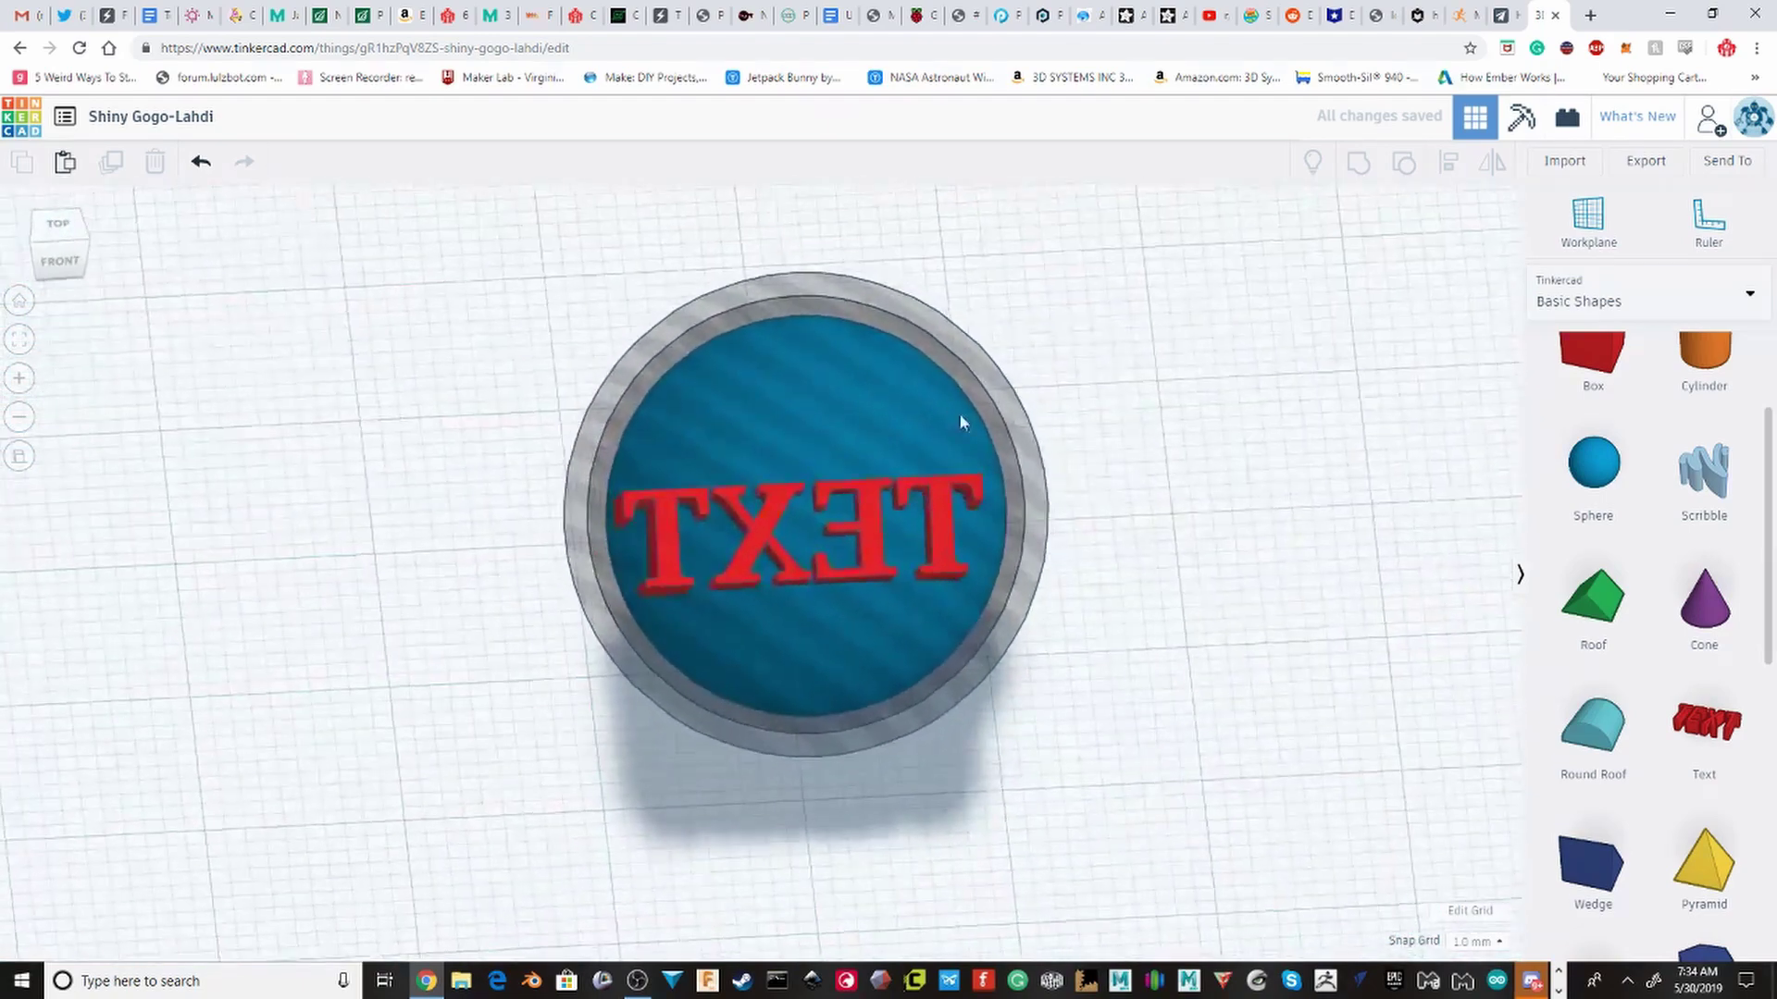
drag(515, 228, 513, 227)
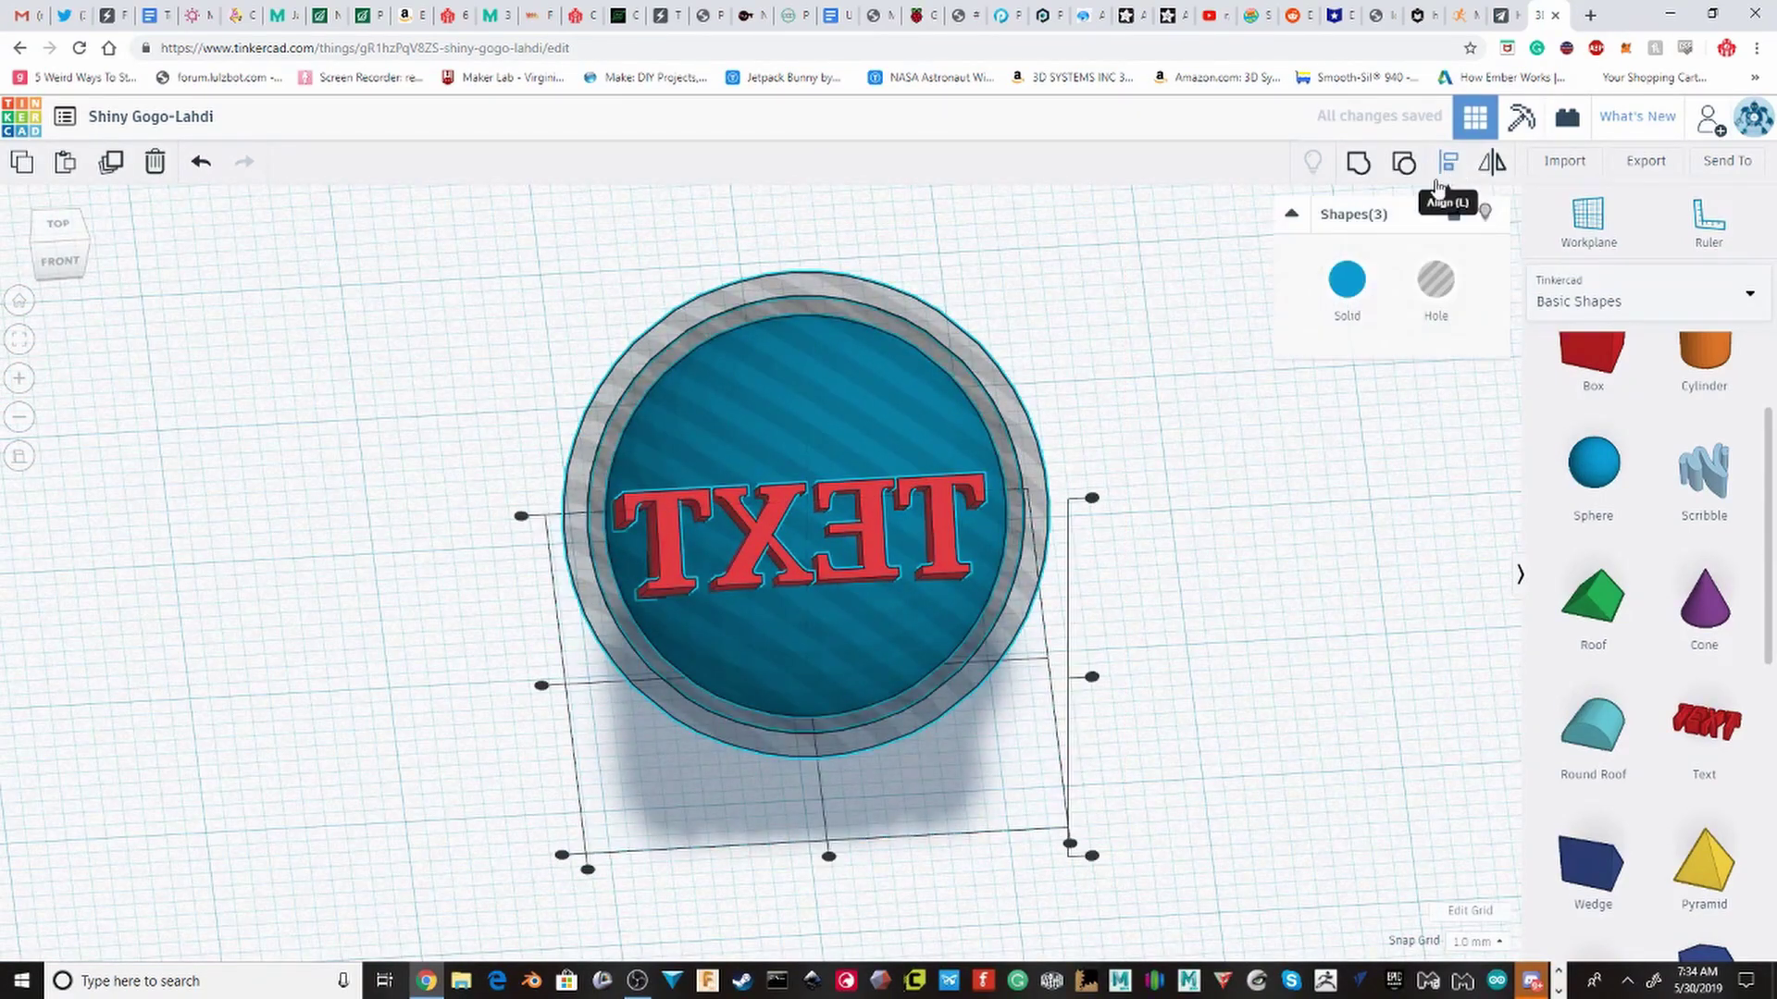
click(829, 857)
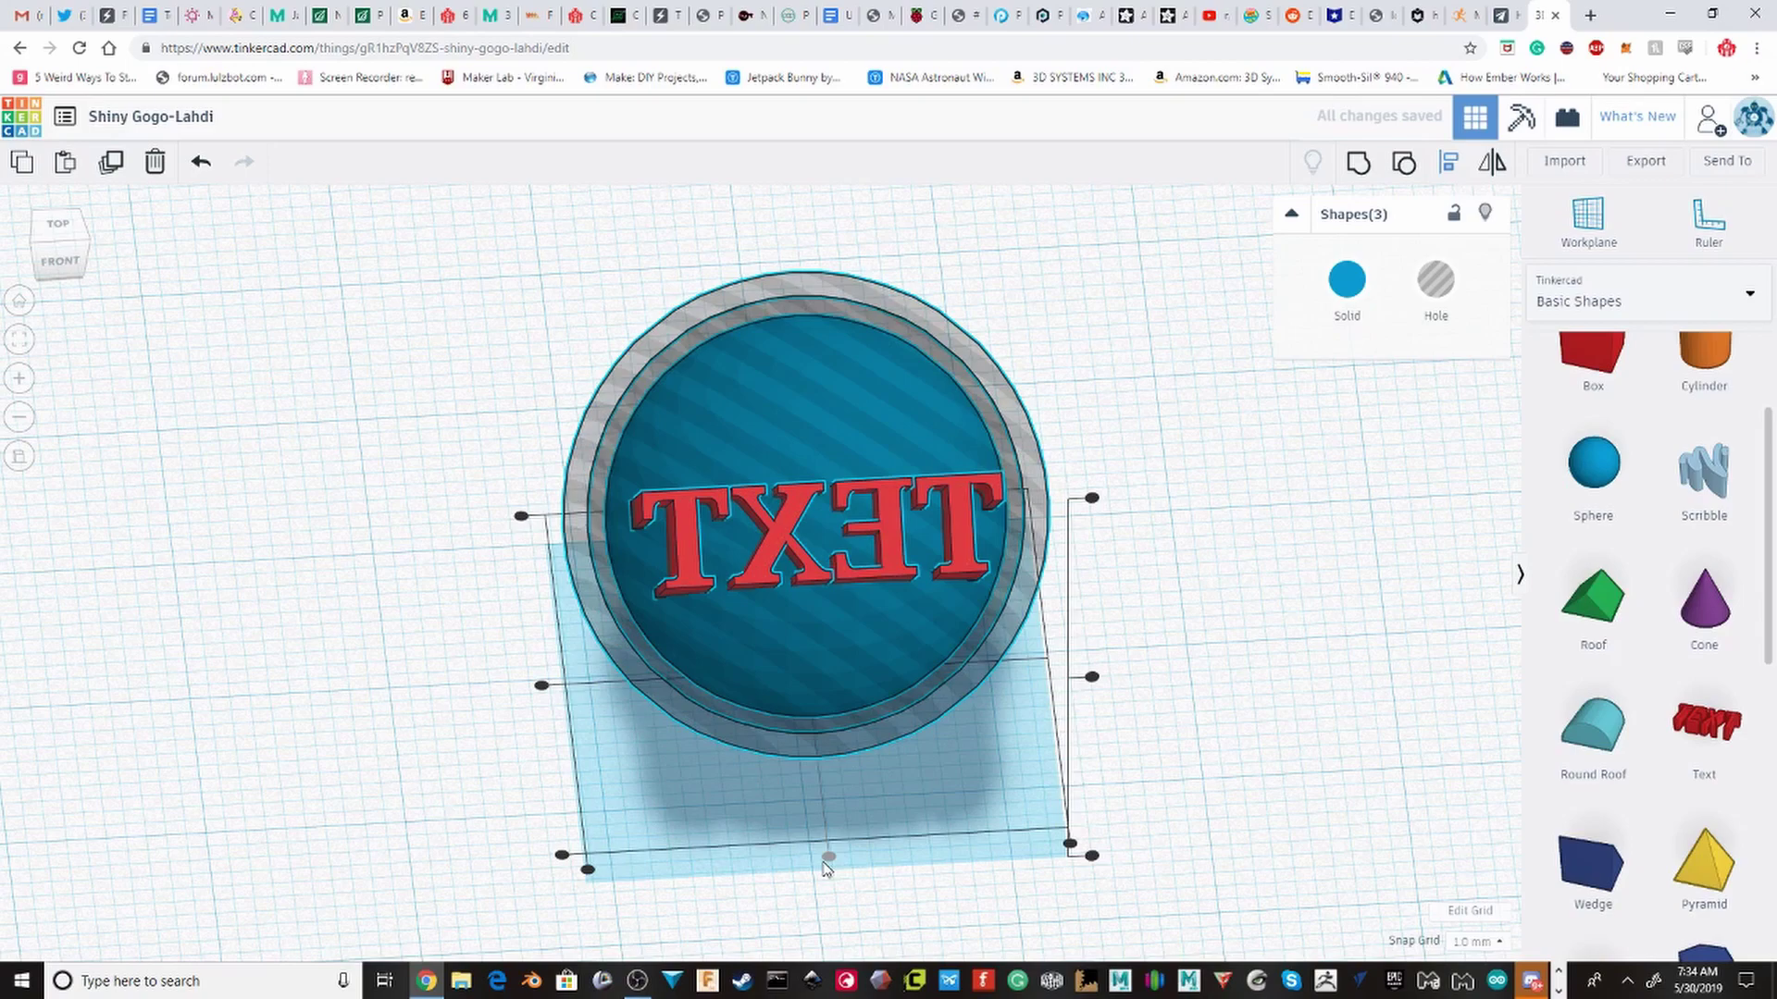
click(1194, 737)
Step: Group the text with the shell hole to cut the spherical gap through the letters
right_drag(1193, 737, 690, 636)
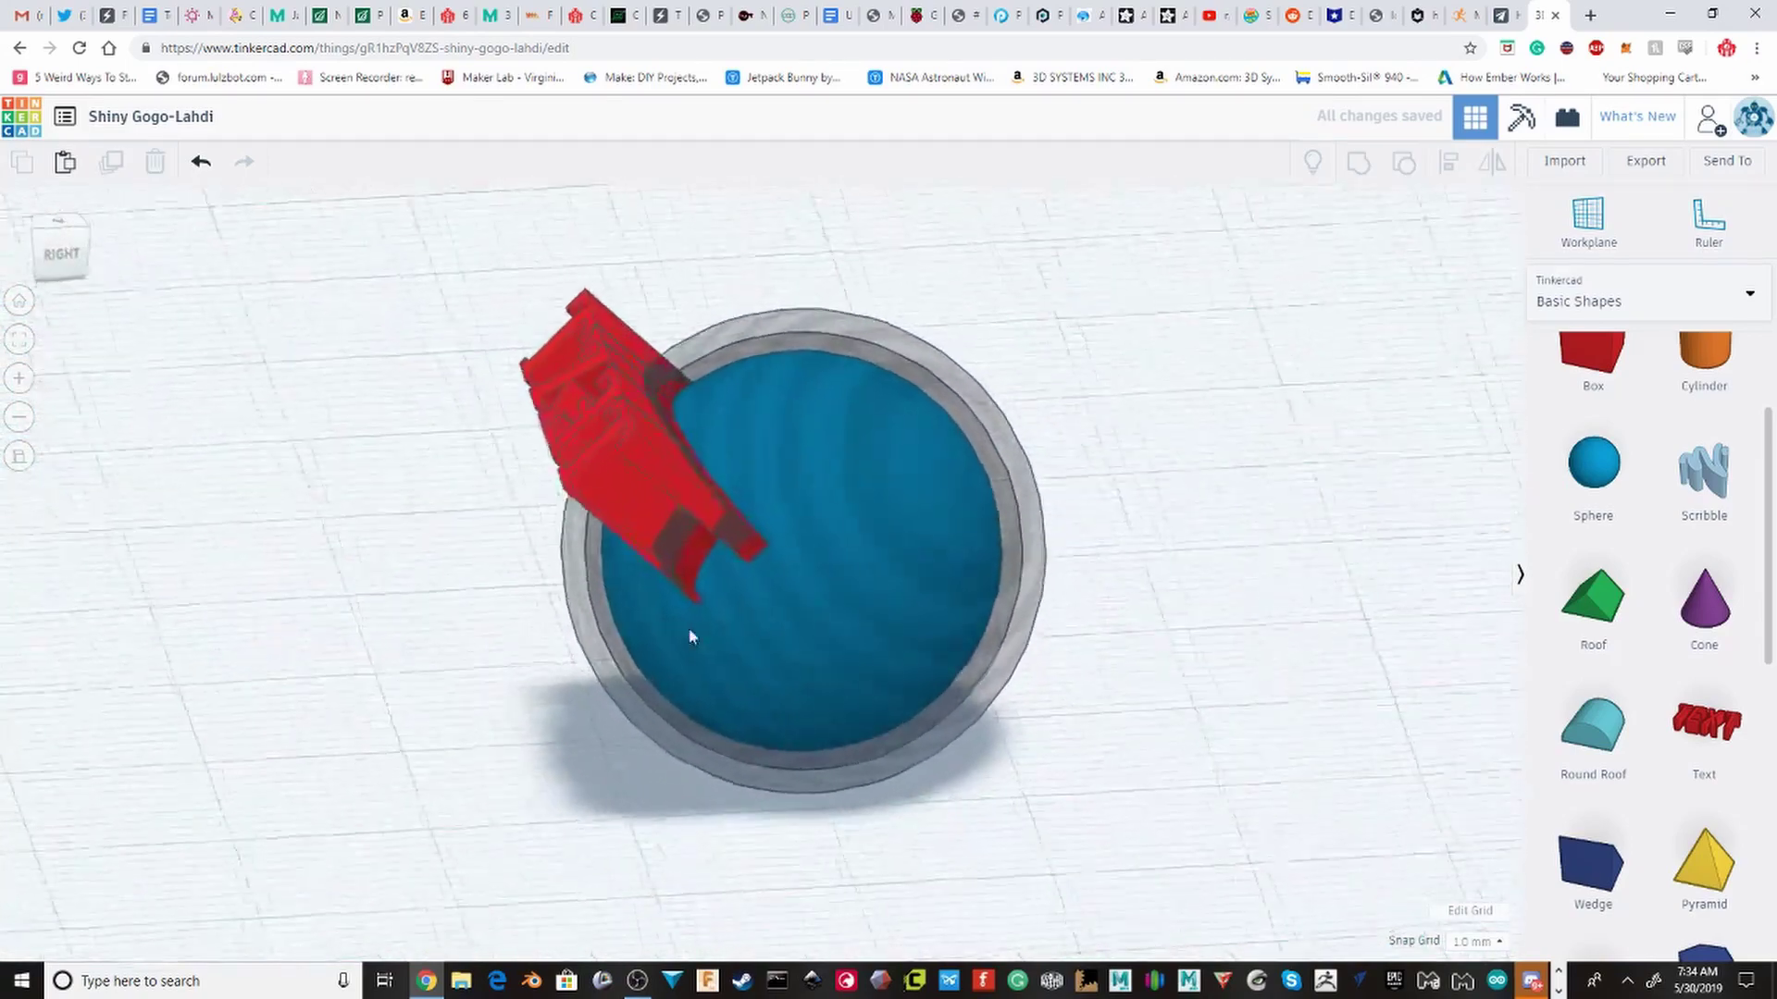
click(948, 592)
scroll(559, 381, up, 3)
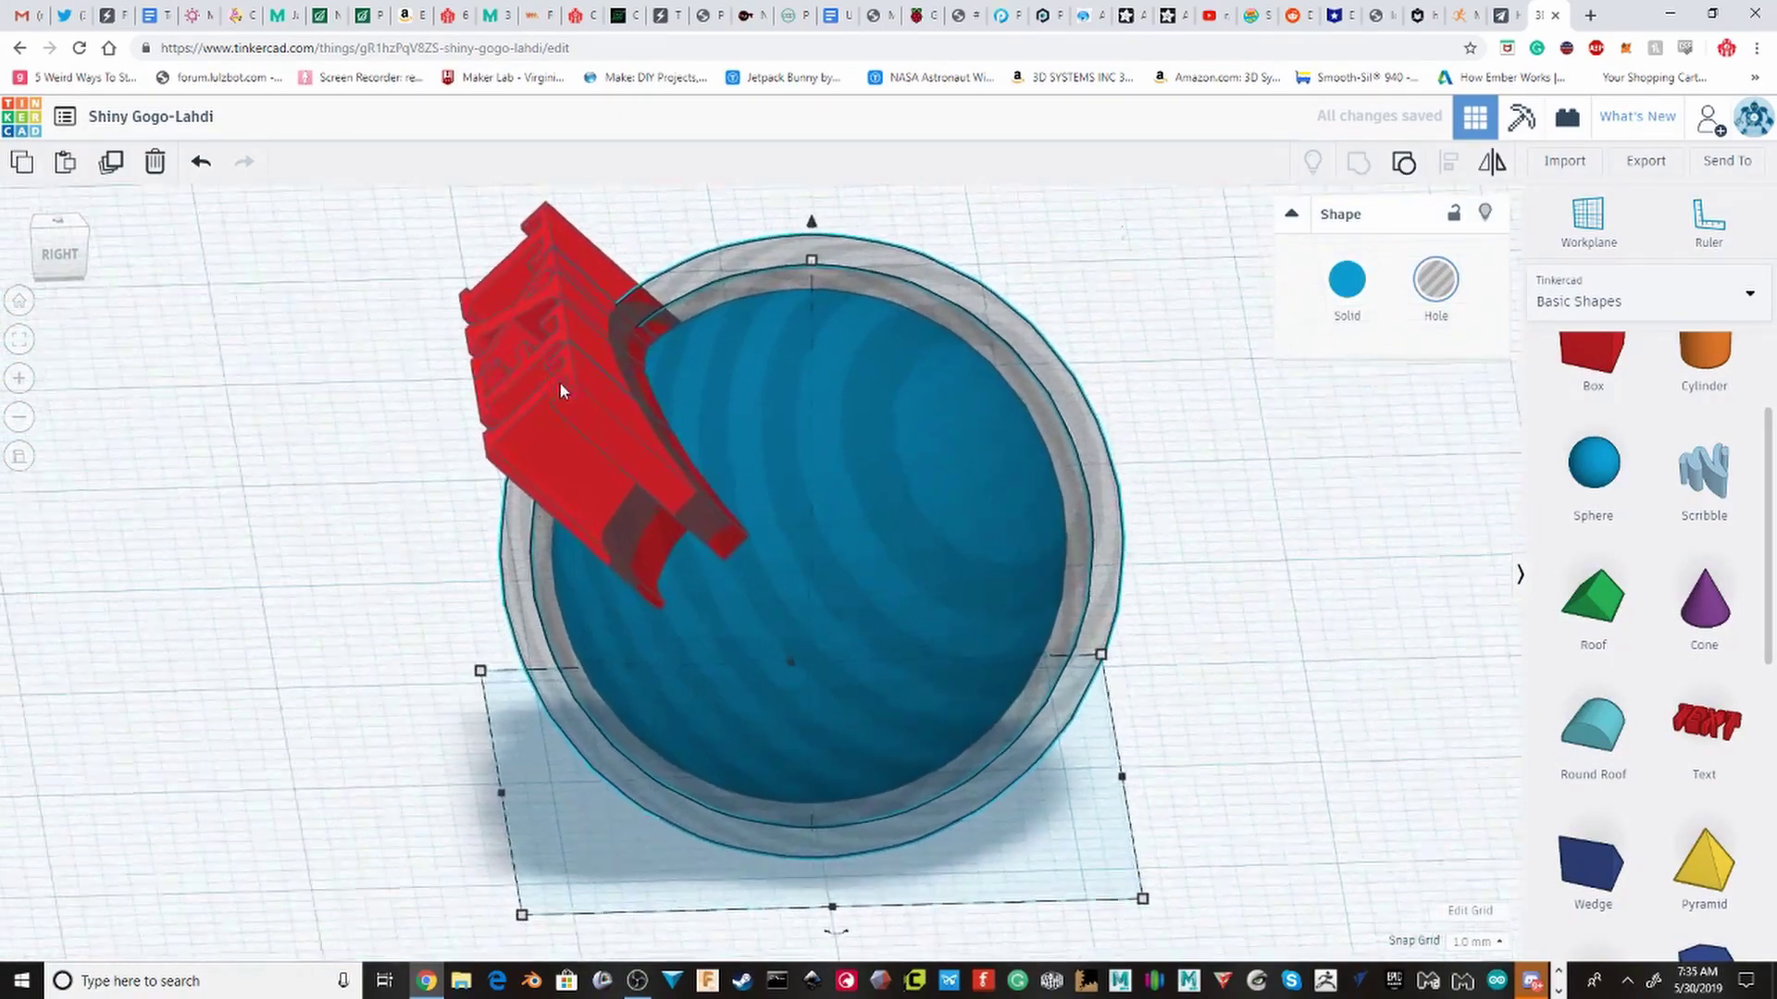
shift+click(512, 330)
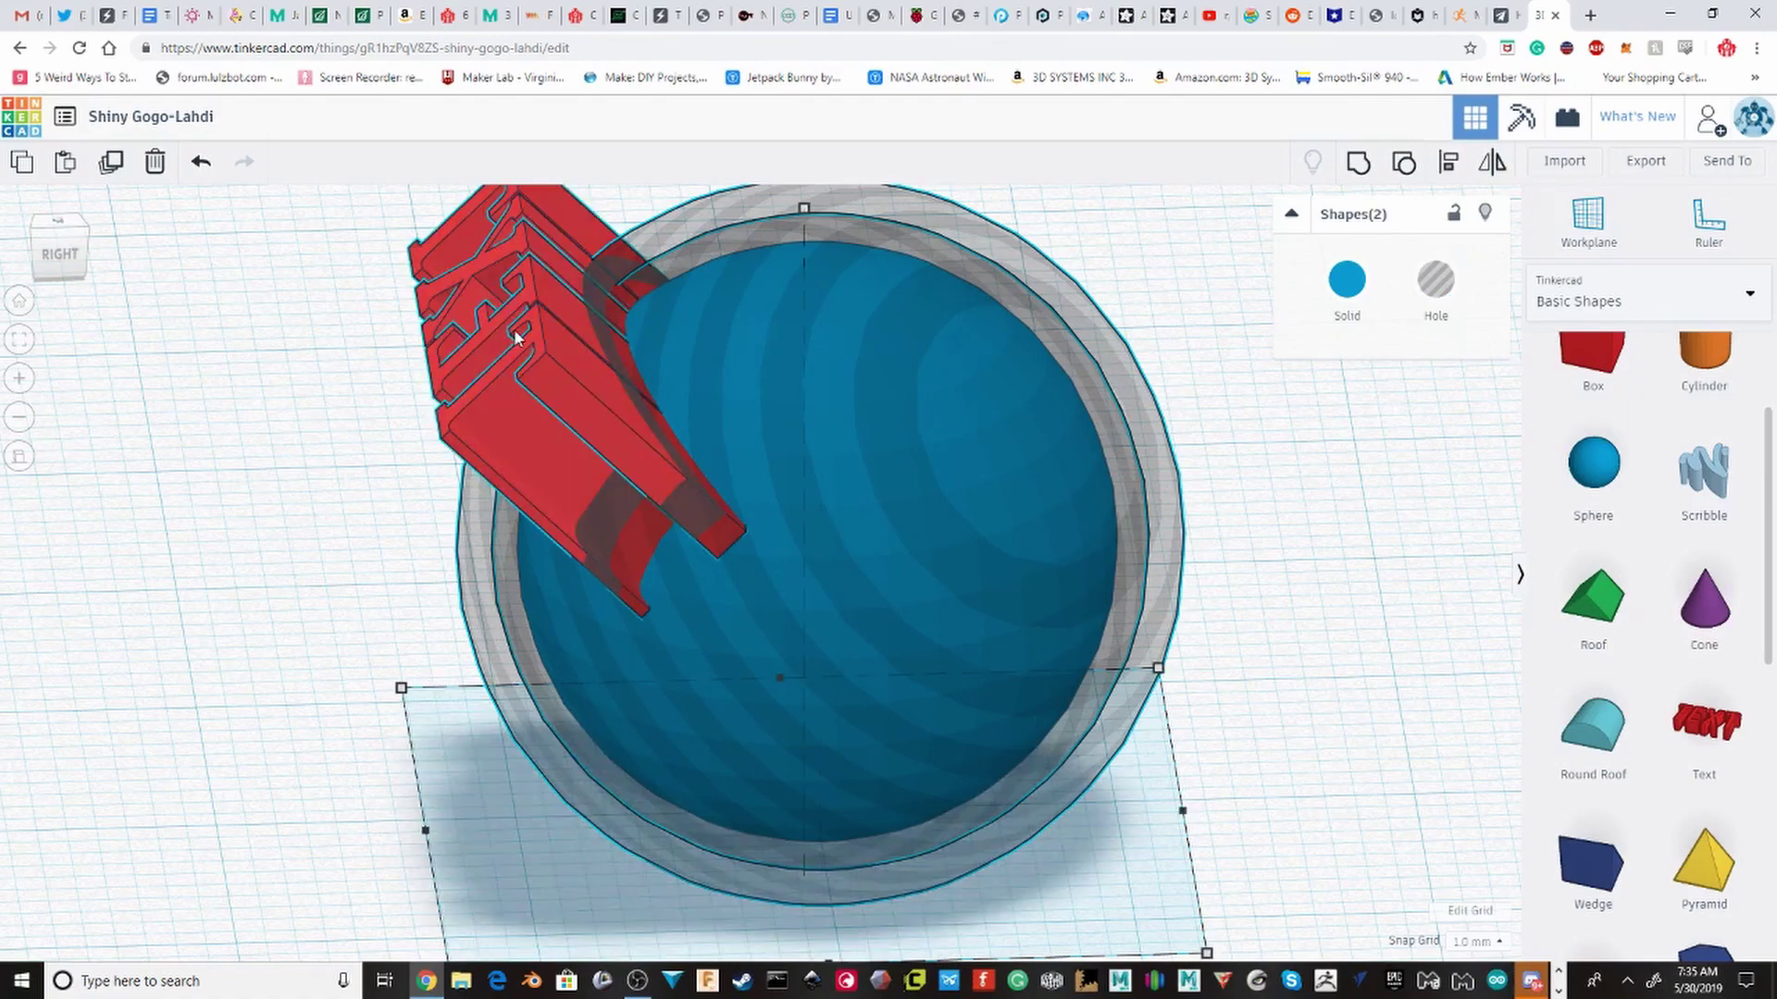
click(1358, 167)
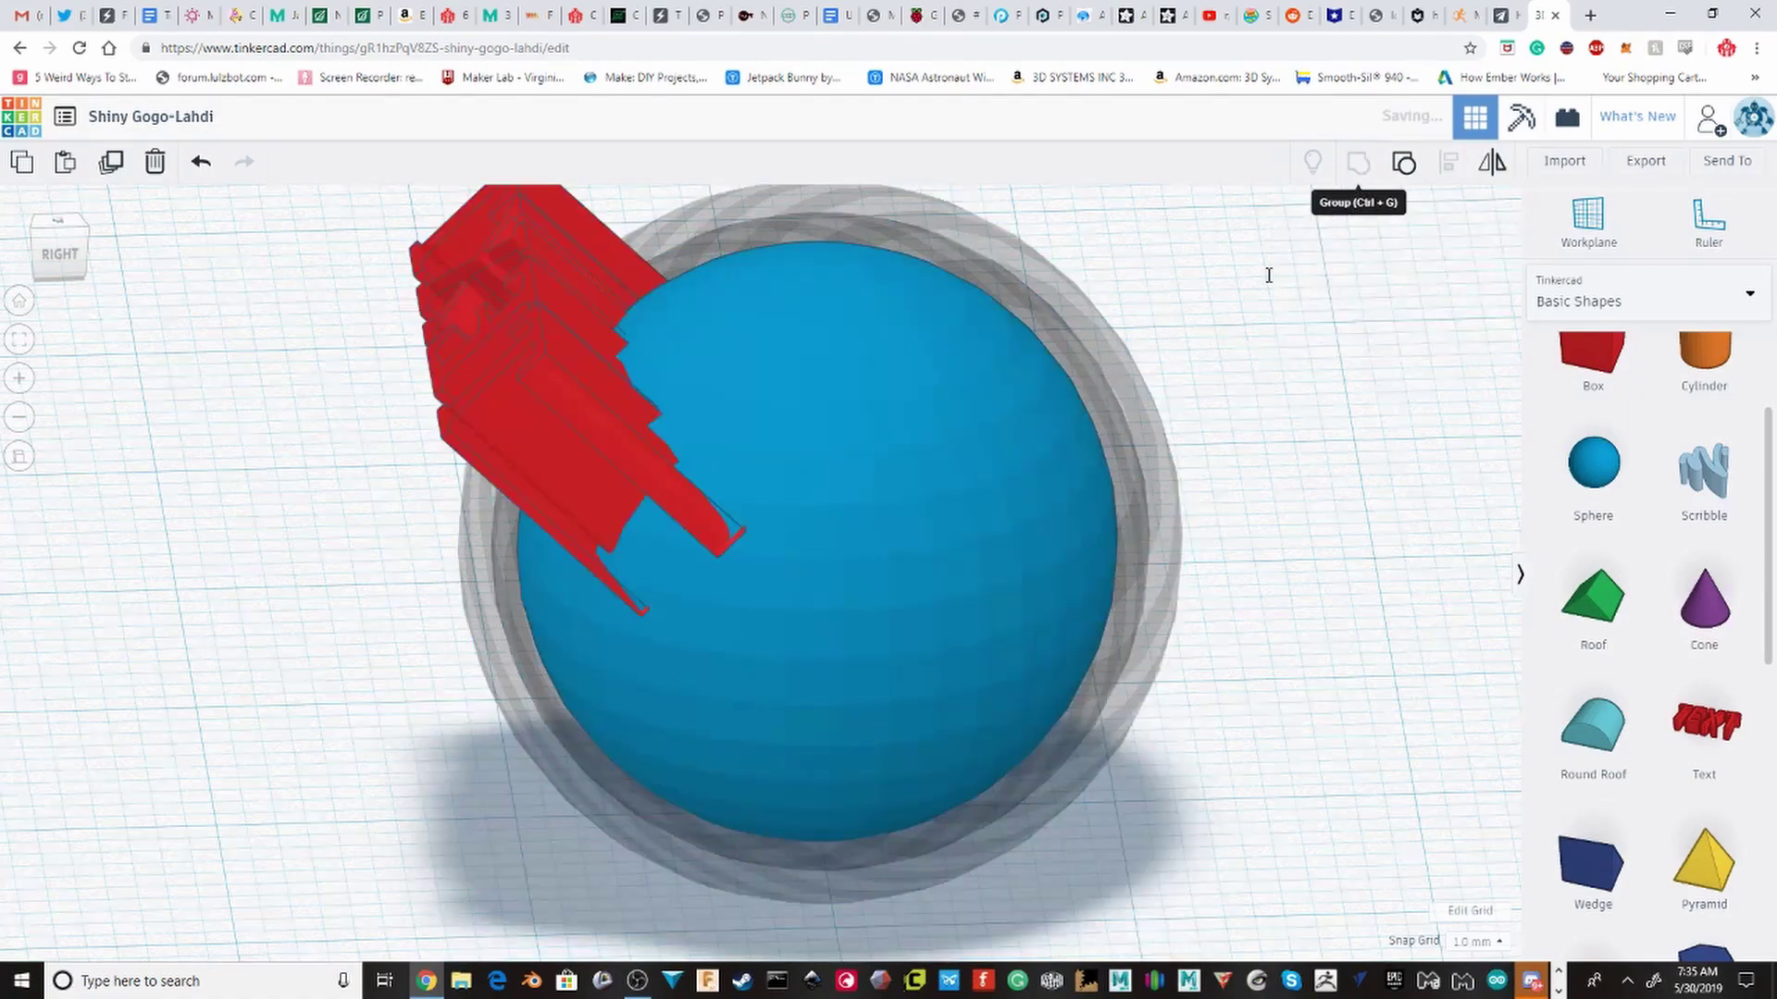
click(1395, 541)
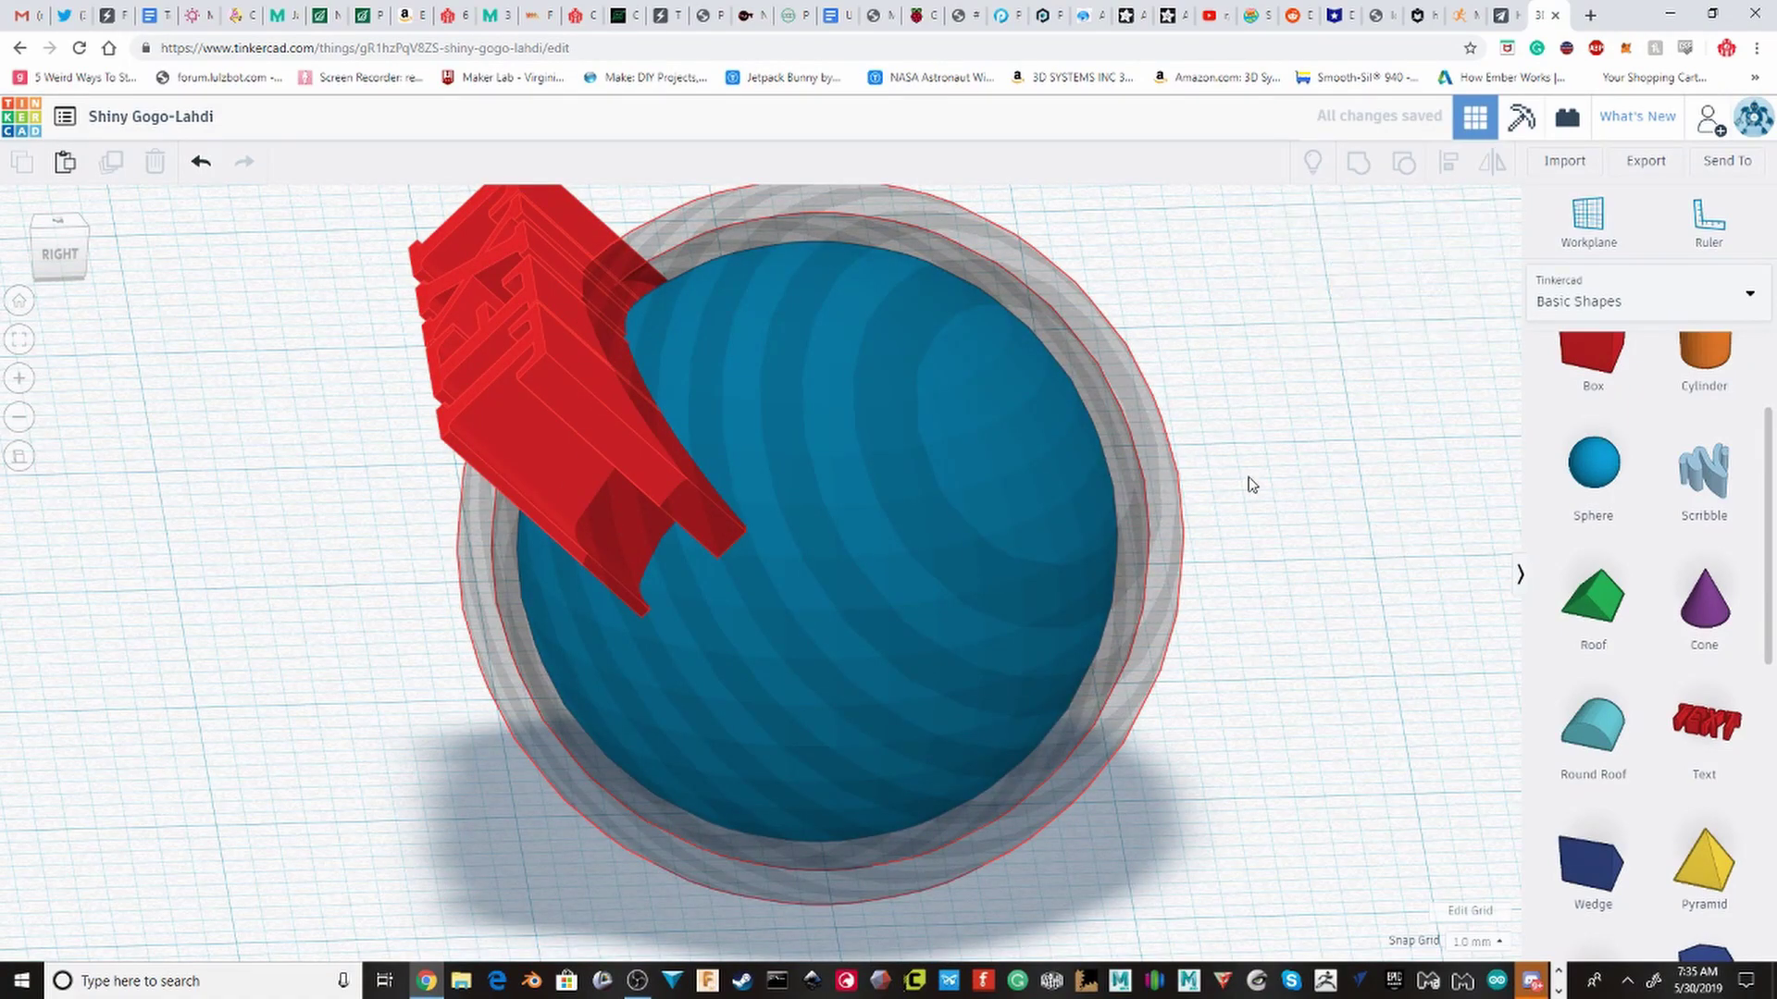
Step: Set a new workplane on the outer face of the text and place a box hole on it
right_drag(1246, 484, 1373, 508)
click(1588, 220)
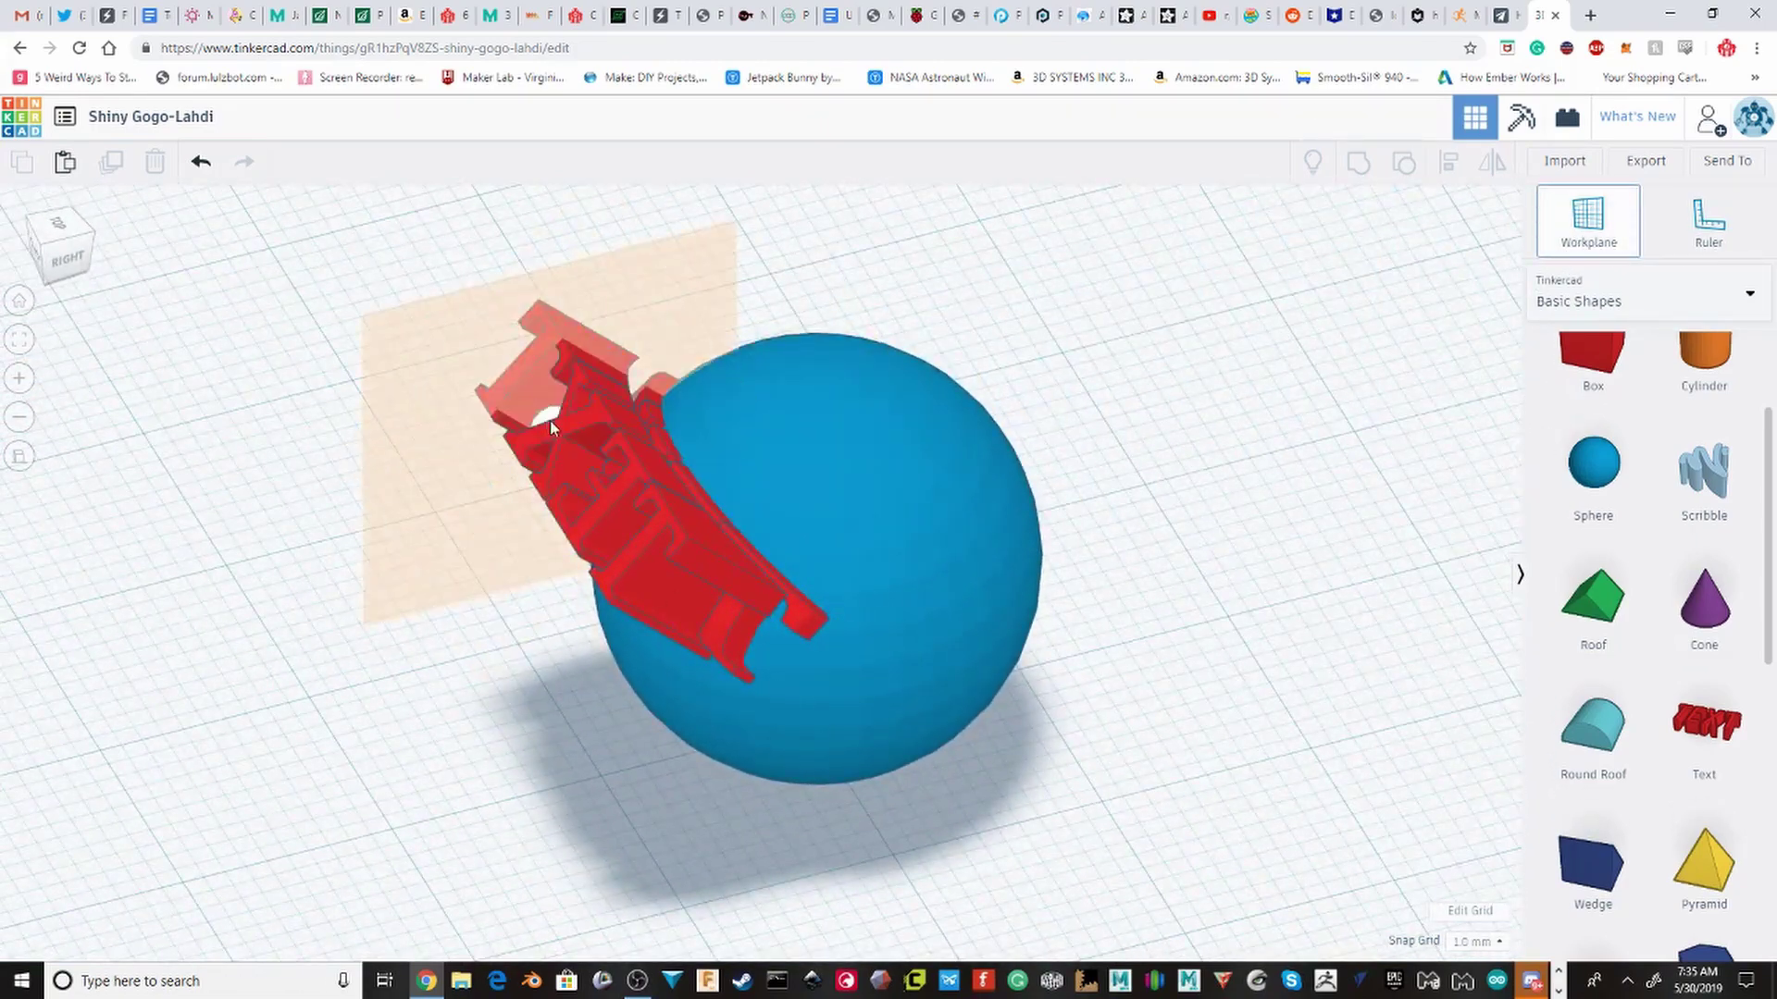
click(560, 435)
scroll(1638, 523, up, 3)
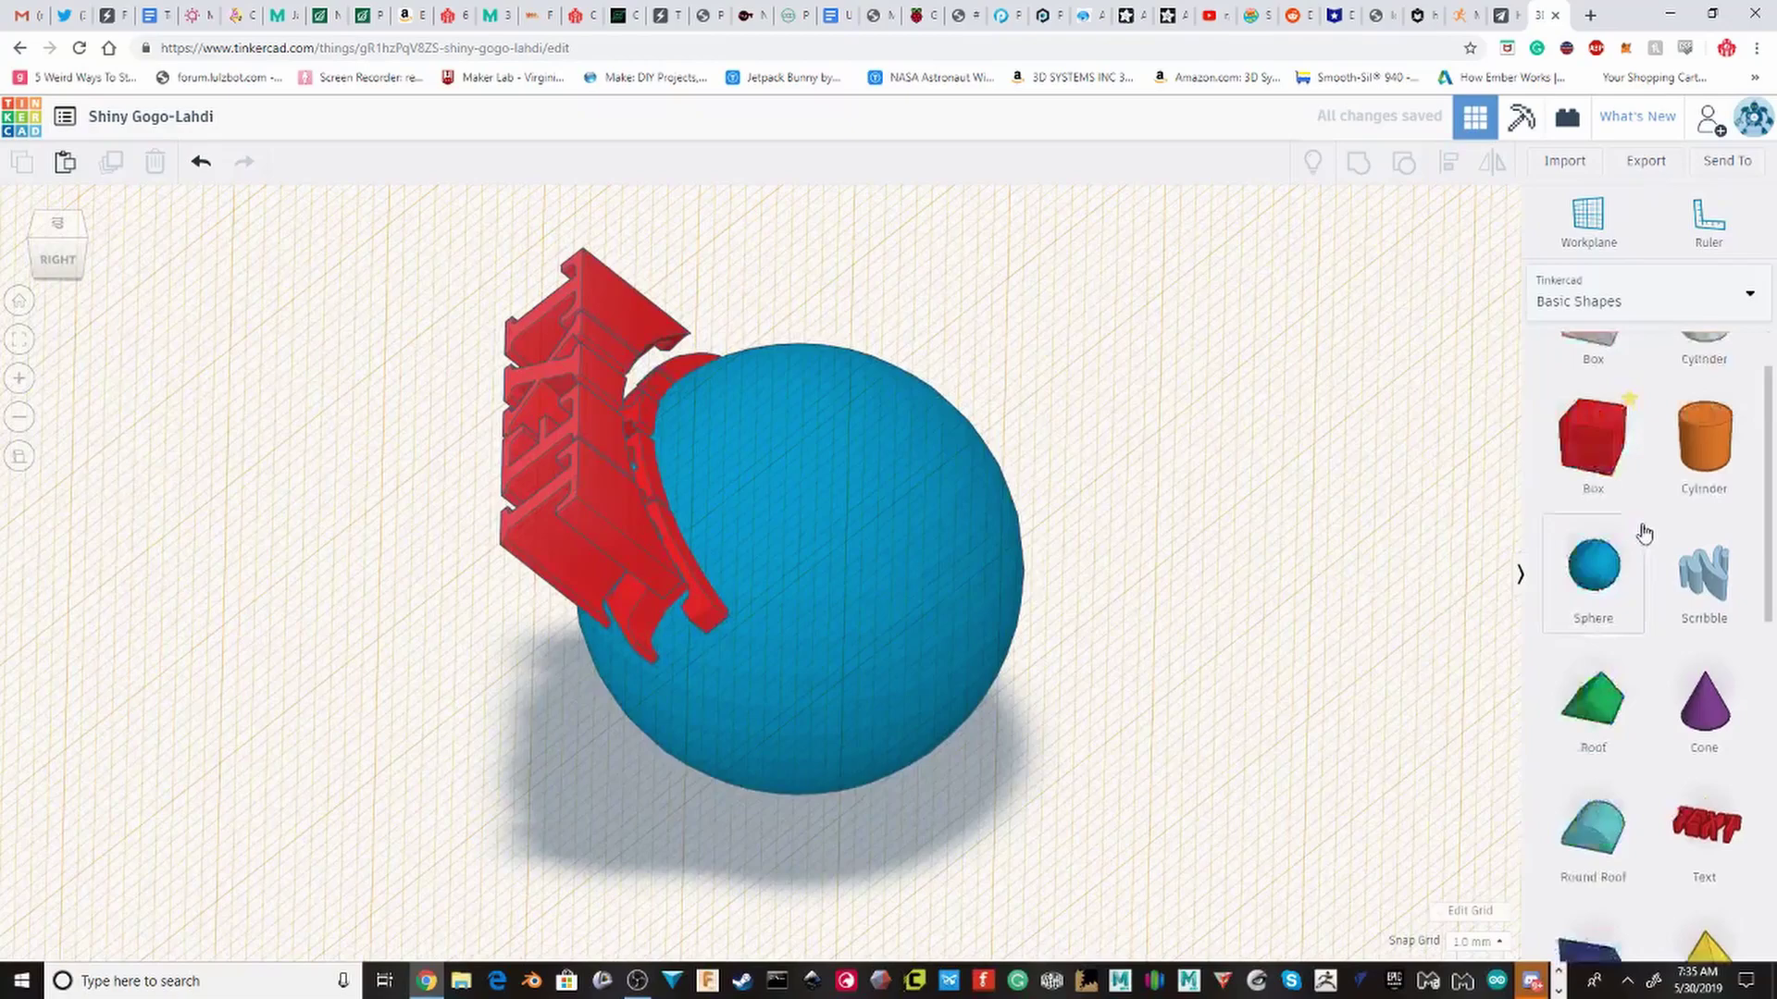
click(1626, 416)
click(474, 378)
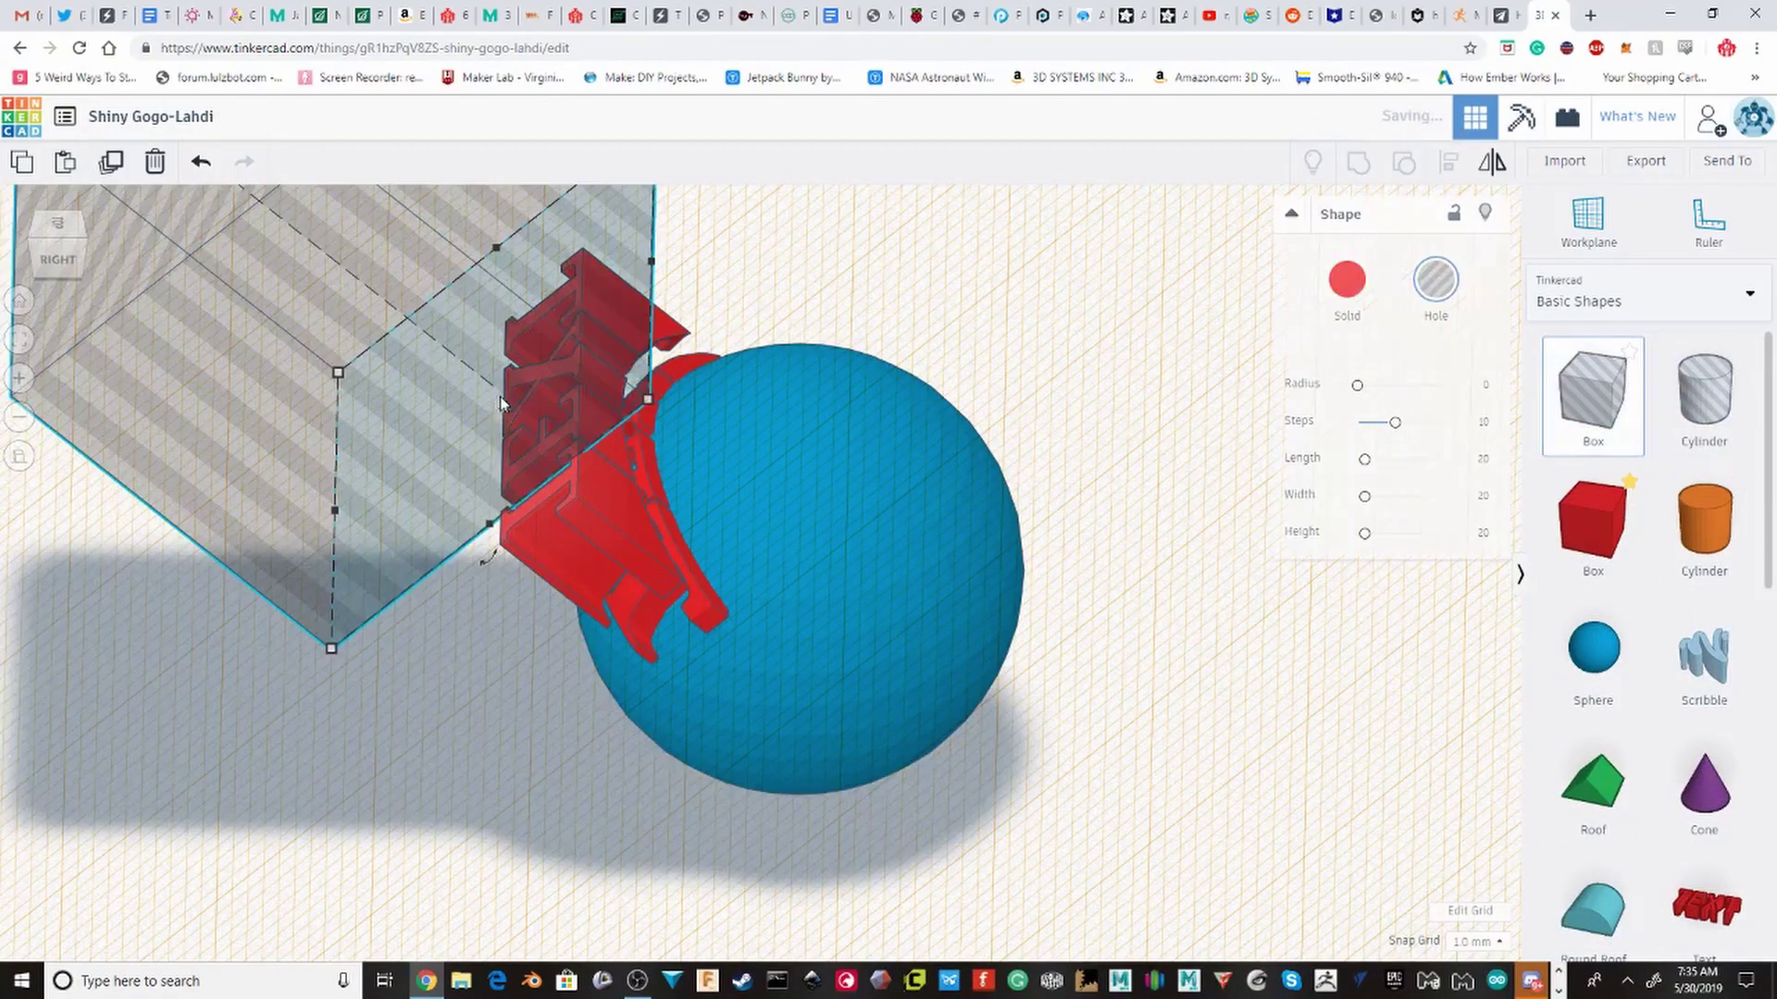
Step: Sink the box hole into the outer part of the text and group the two to cut it away
right_drag(484, 554, 591, 426)
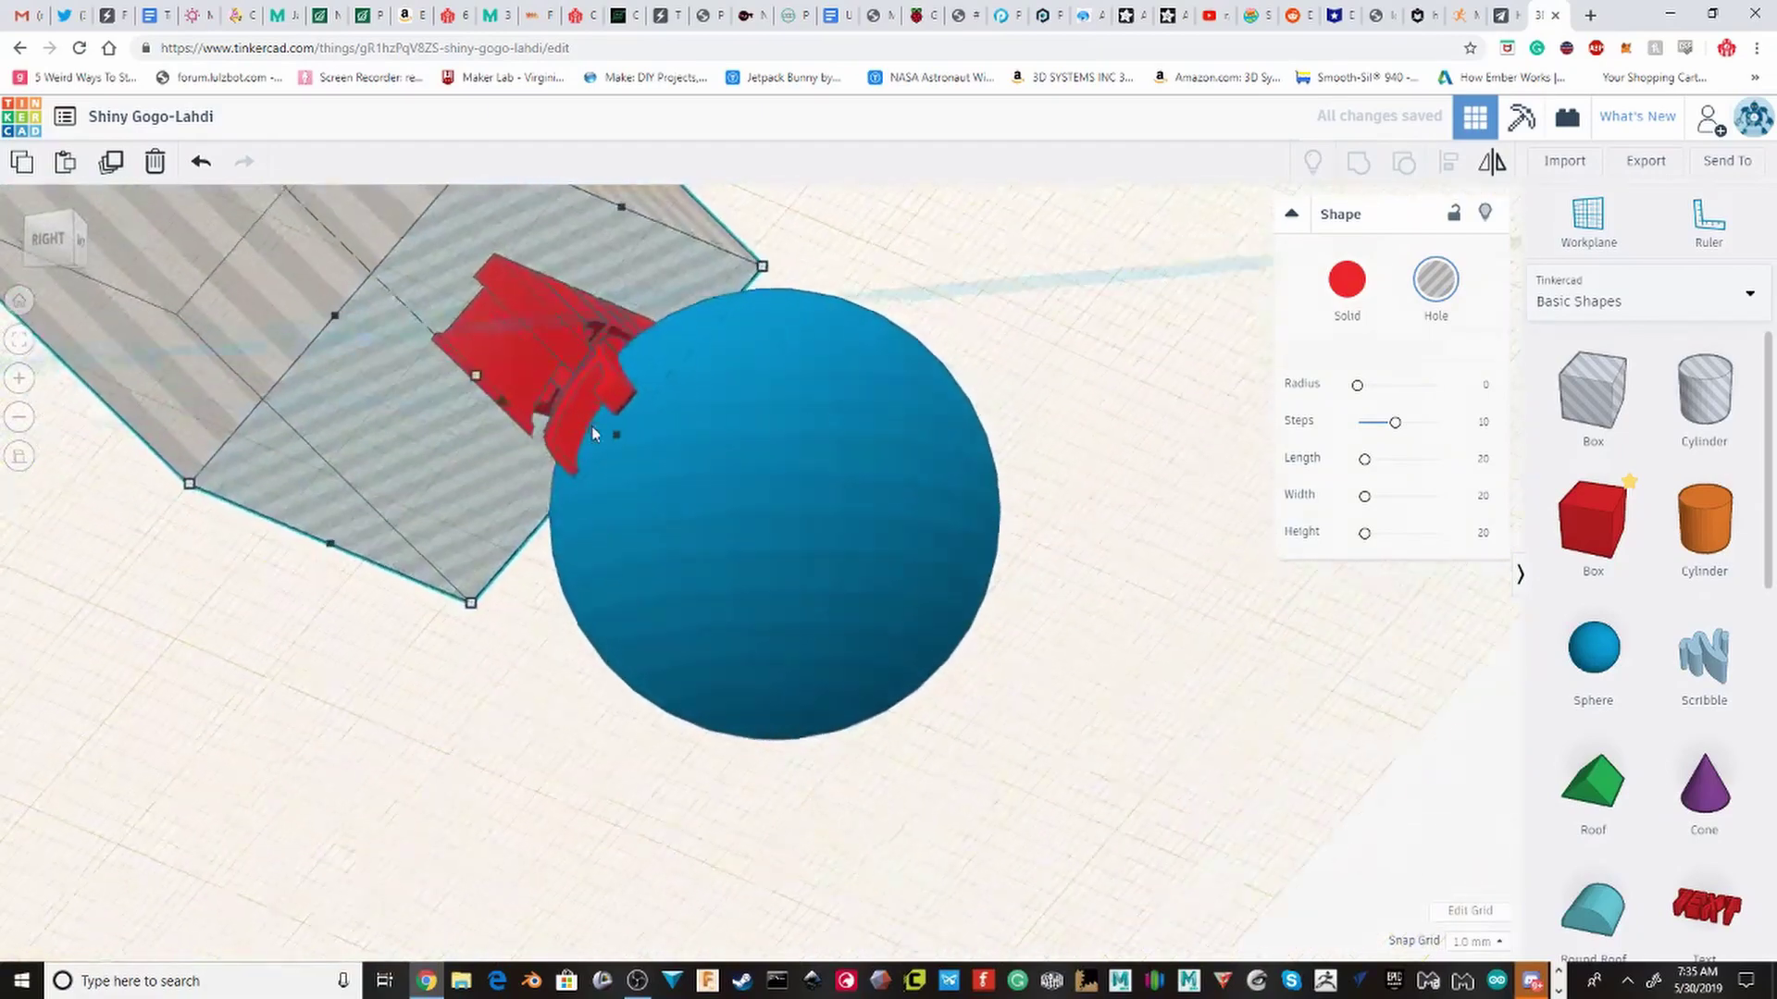
drag(474, 375, 536, 396)
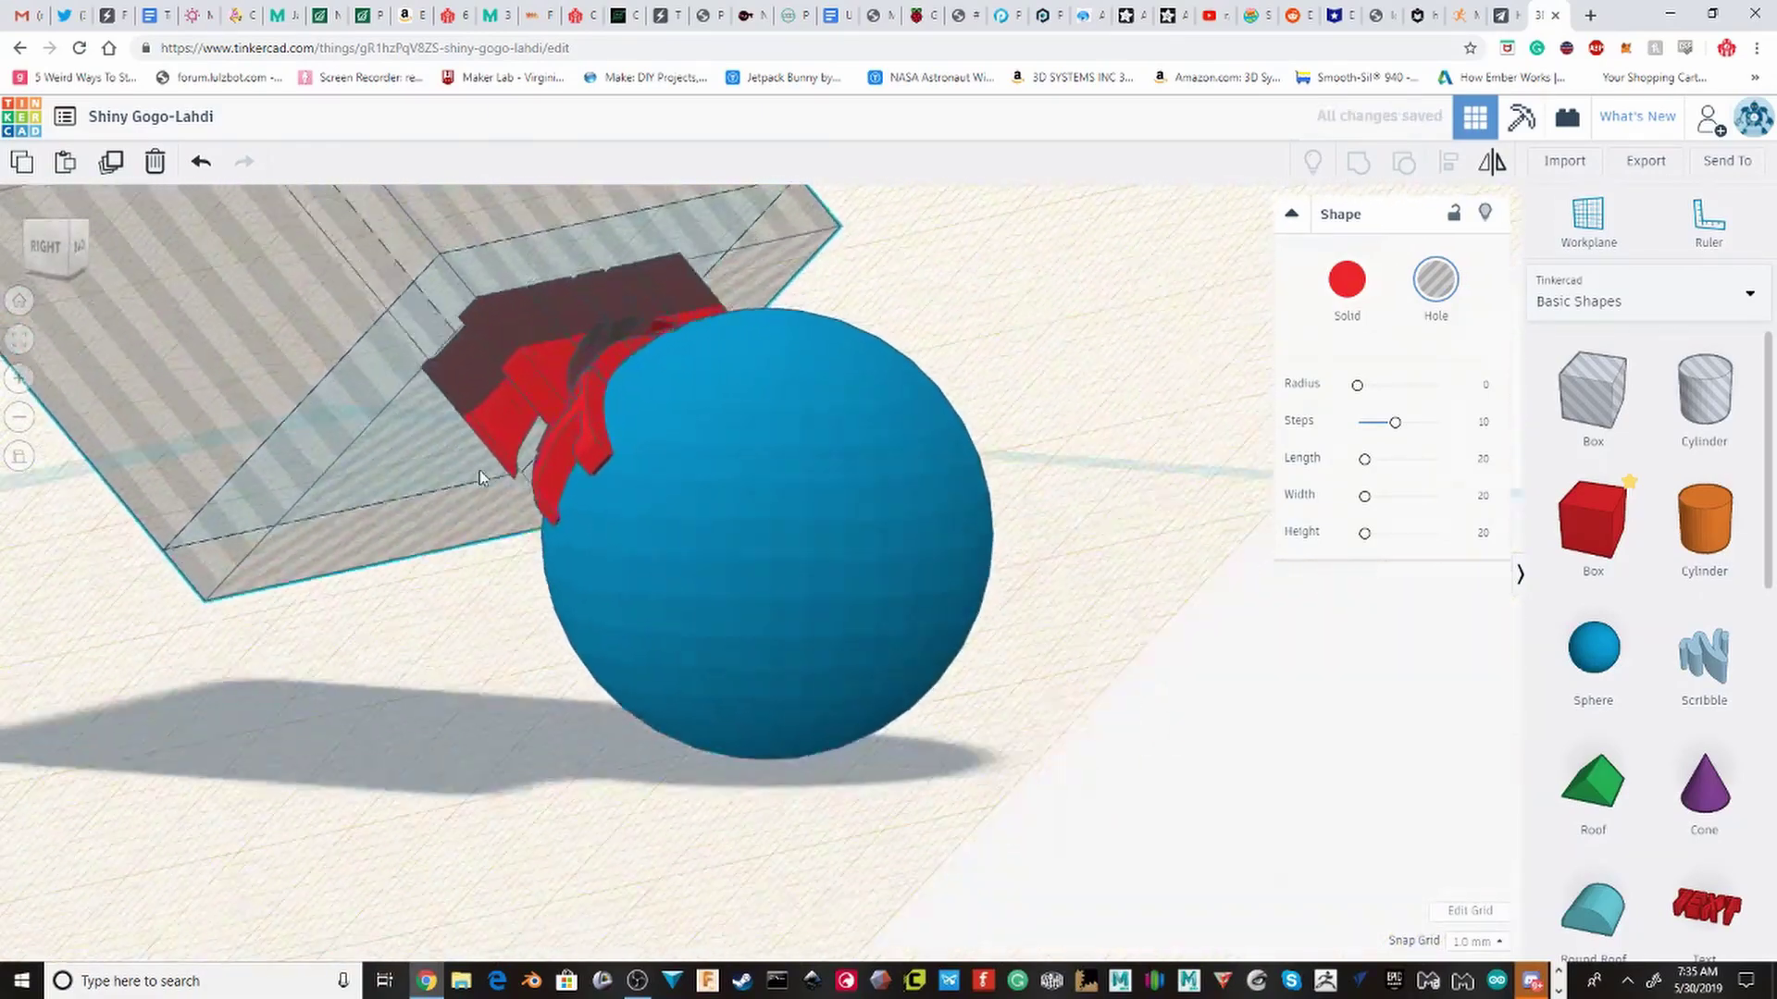
right_drag(480, 470, 579, 453)
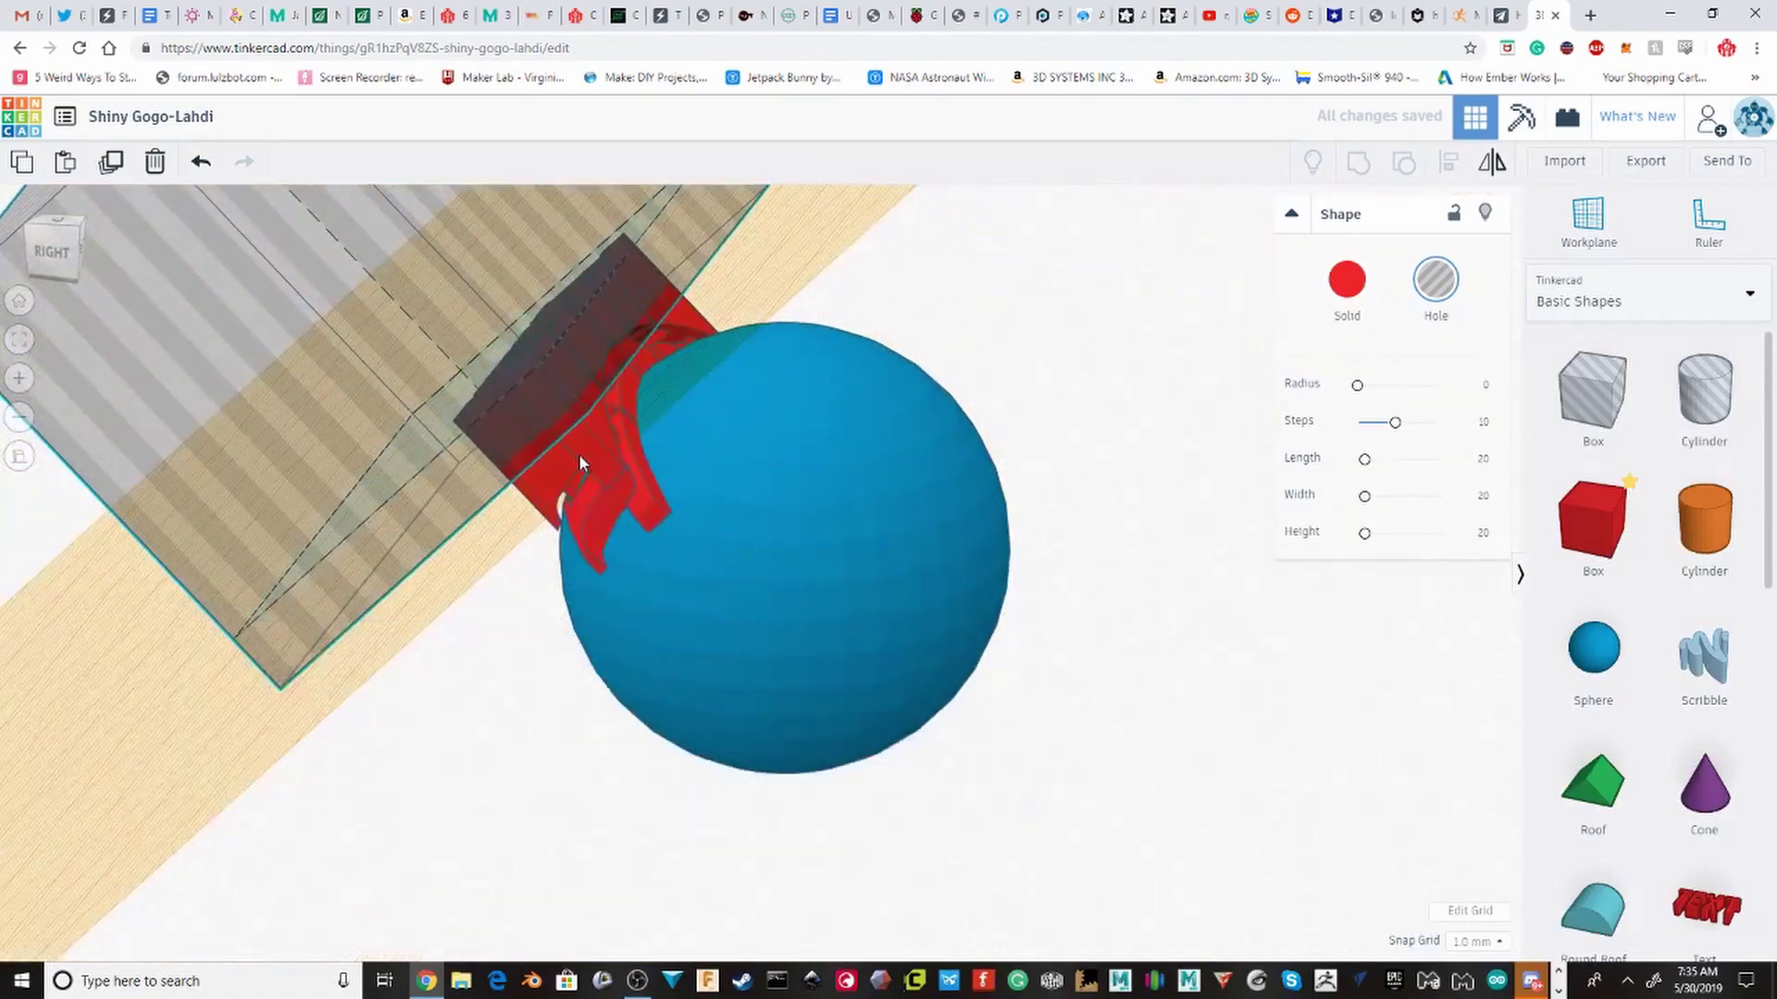
shift+click(579, 454)
click(1356, 164)
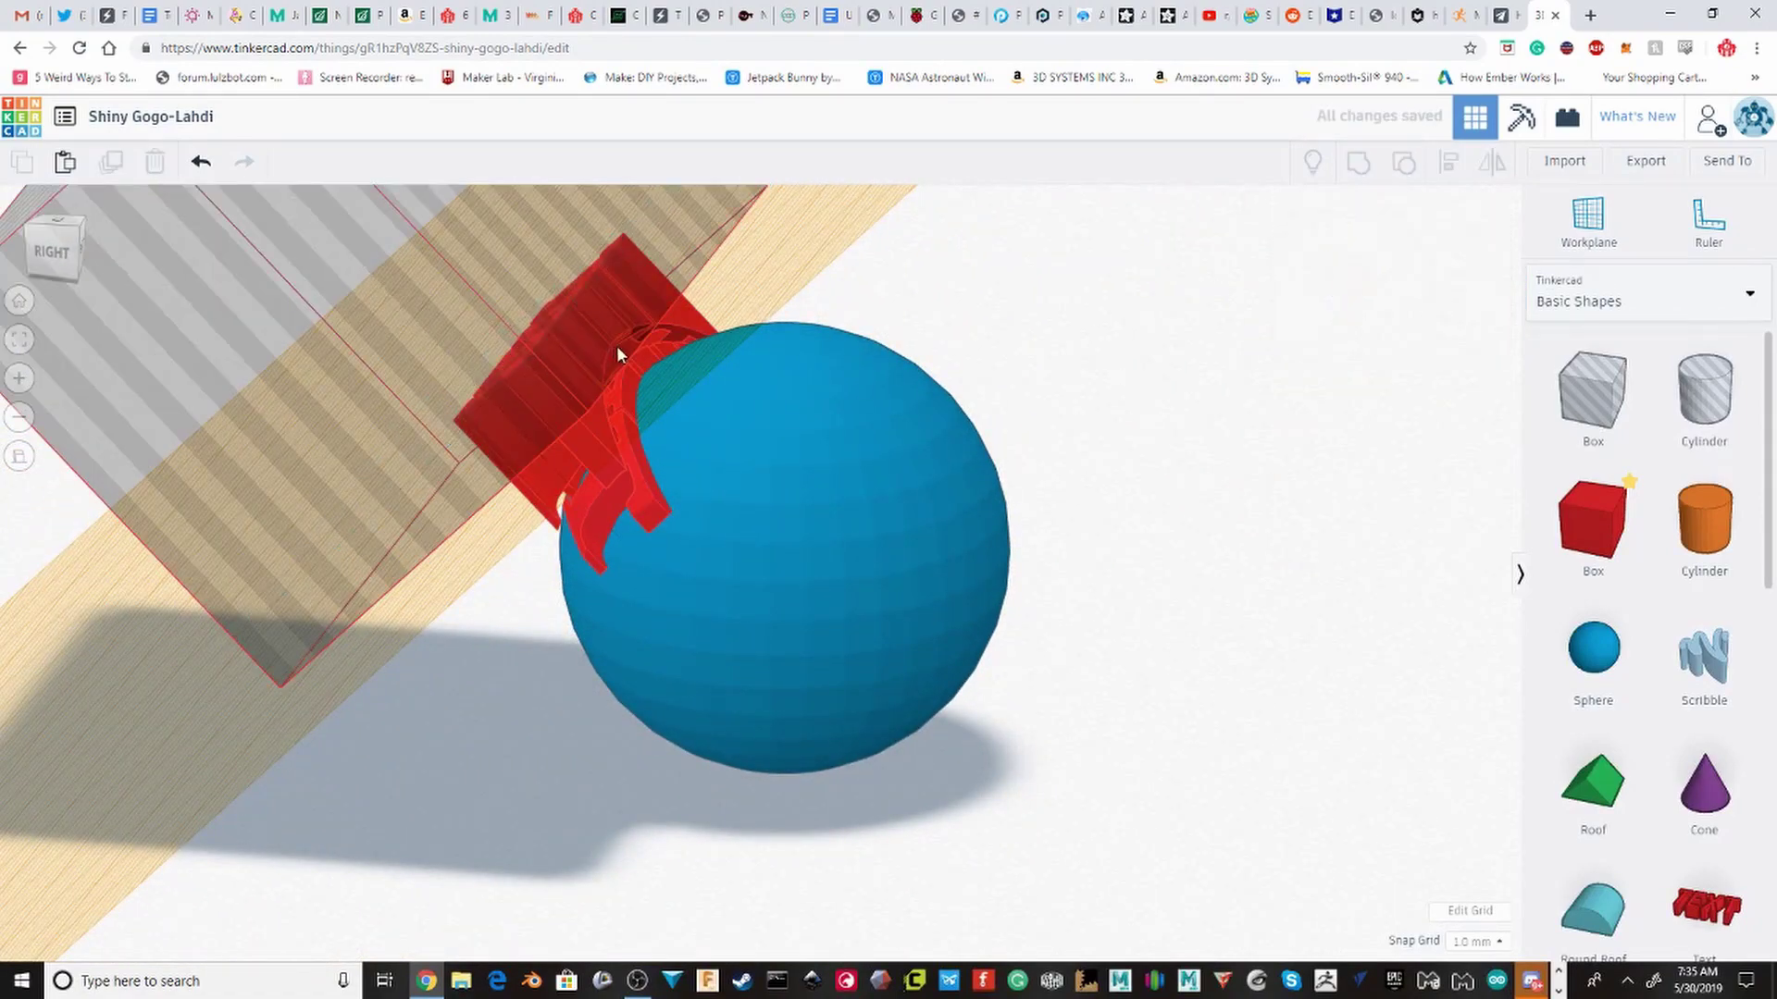
Step: Place another box hole on the outer side of the text and sink it slightly further into the letters
right_drag(616, 347, 1492, 304)
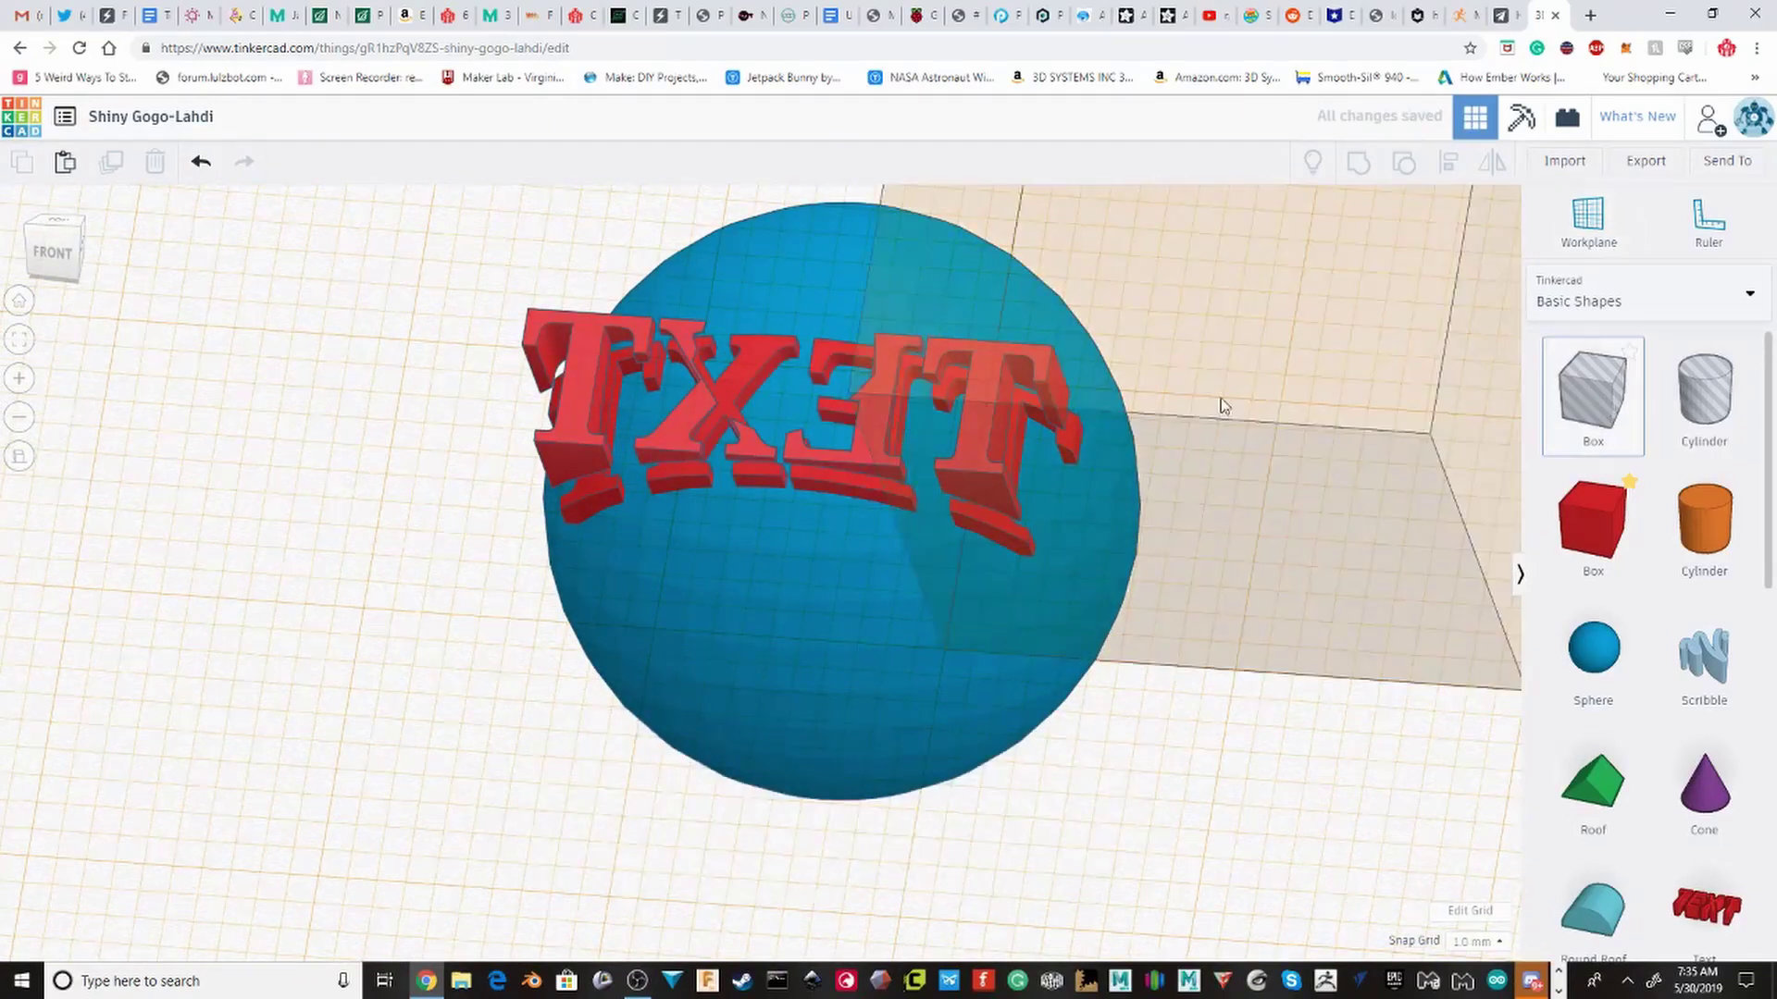
click(1140, 394)
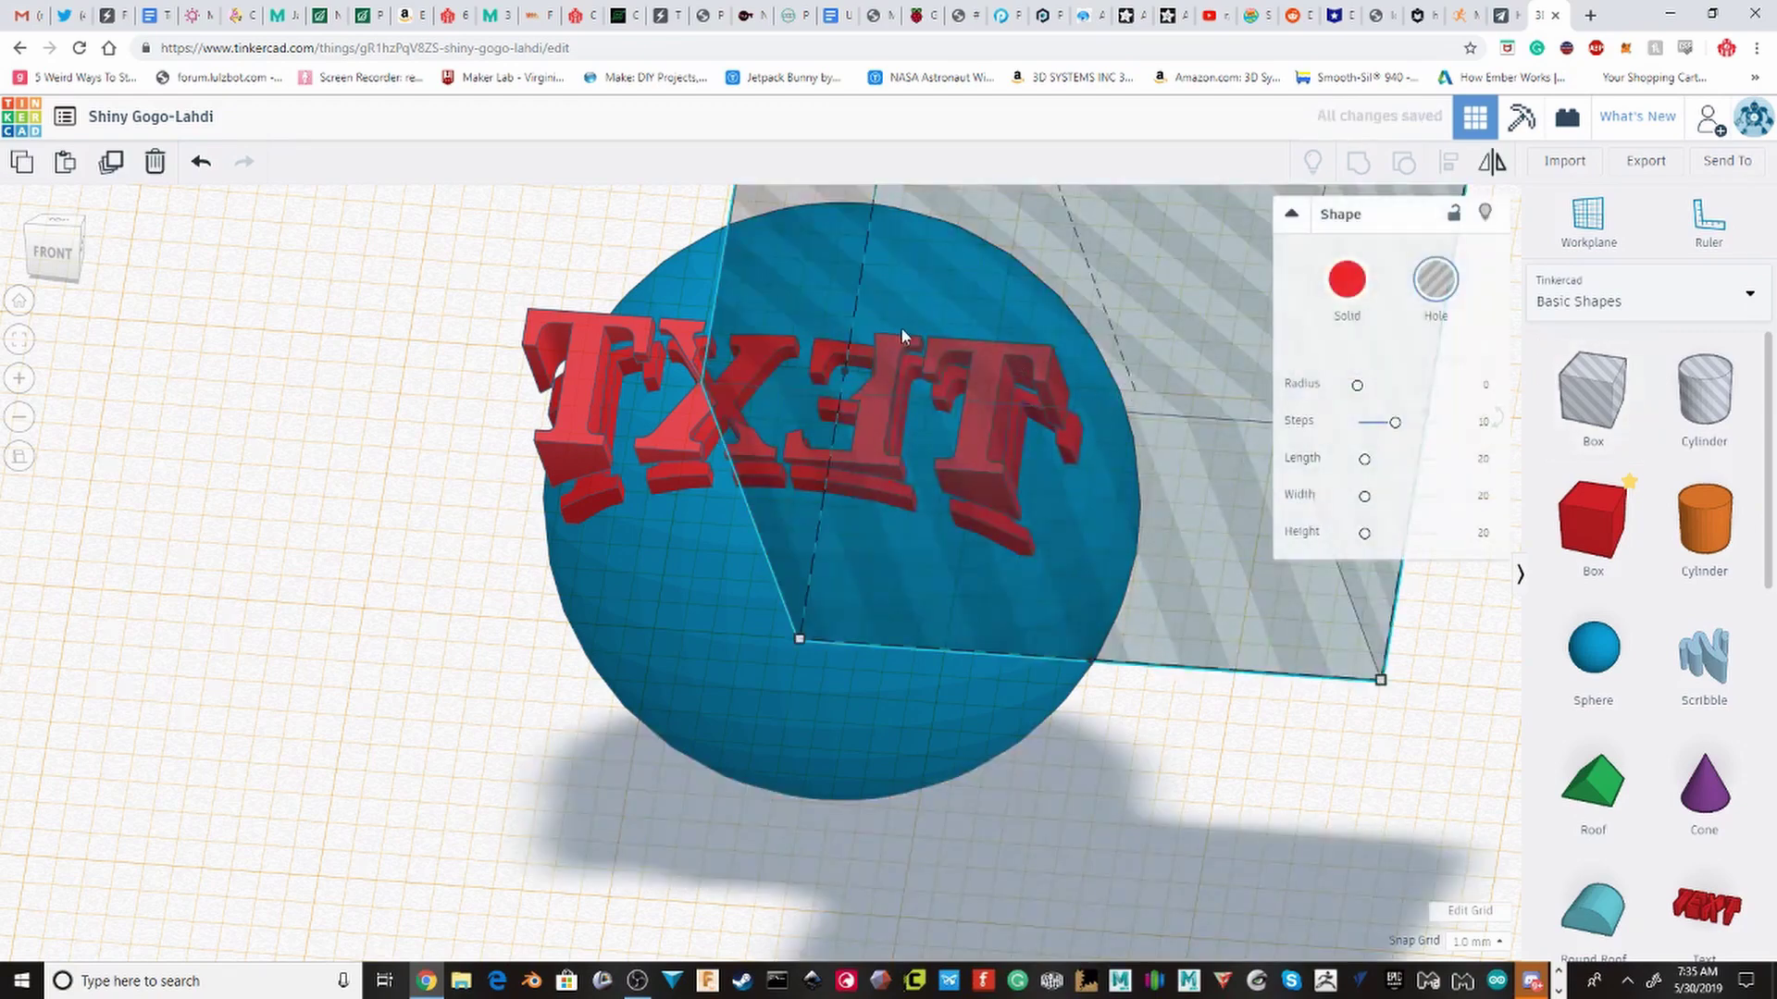
right_drag(901, 335, 383, 451)
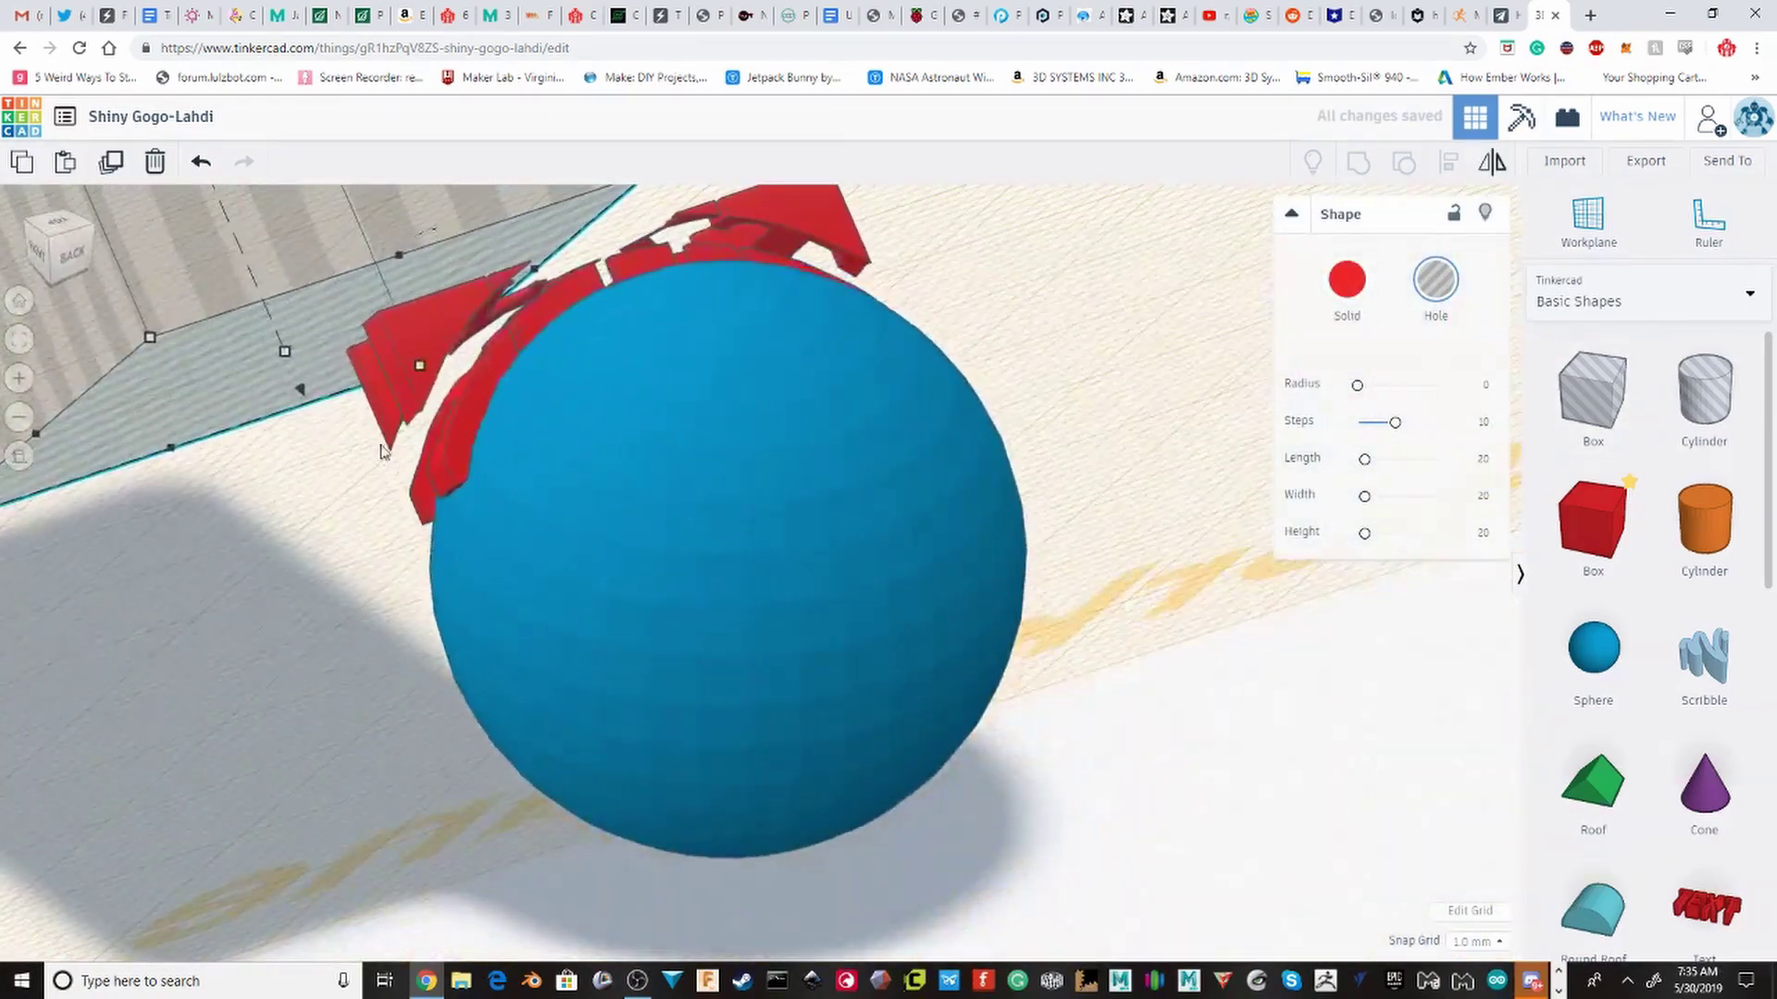
drag(292, 364, 300, 372)
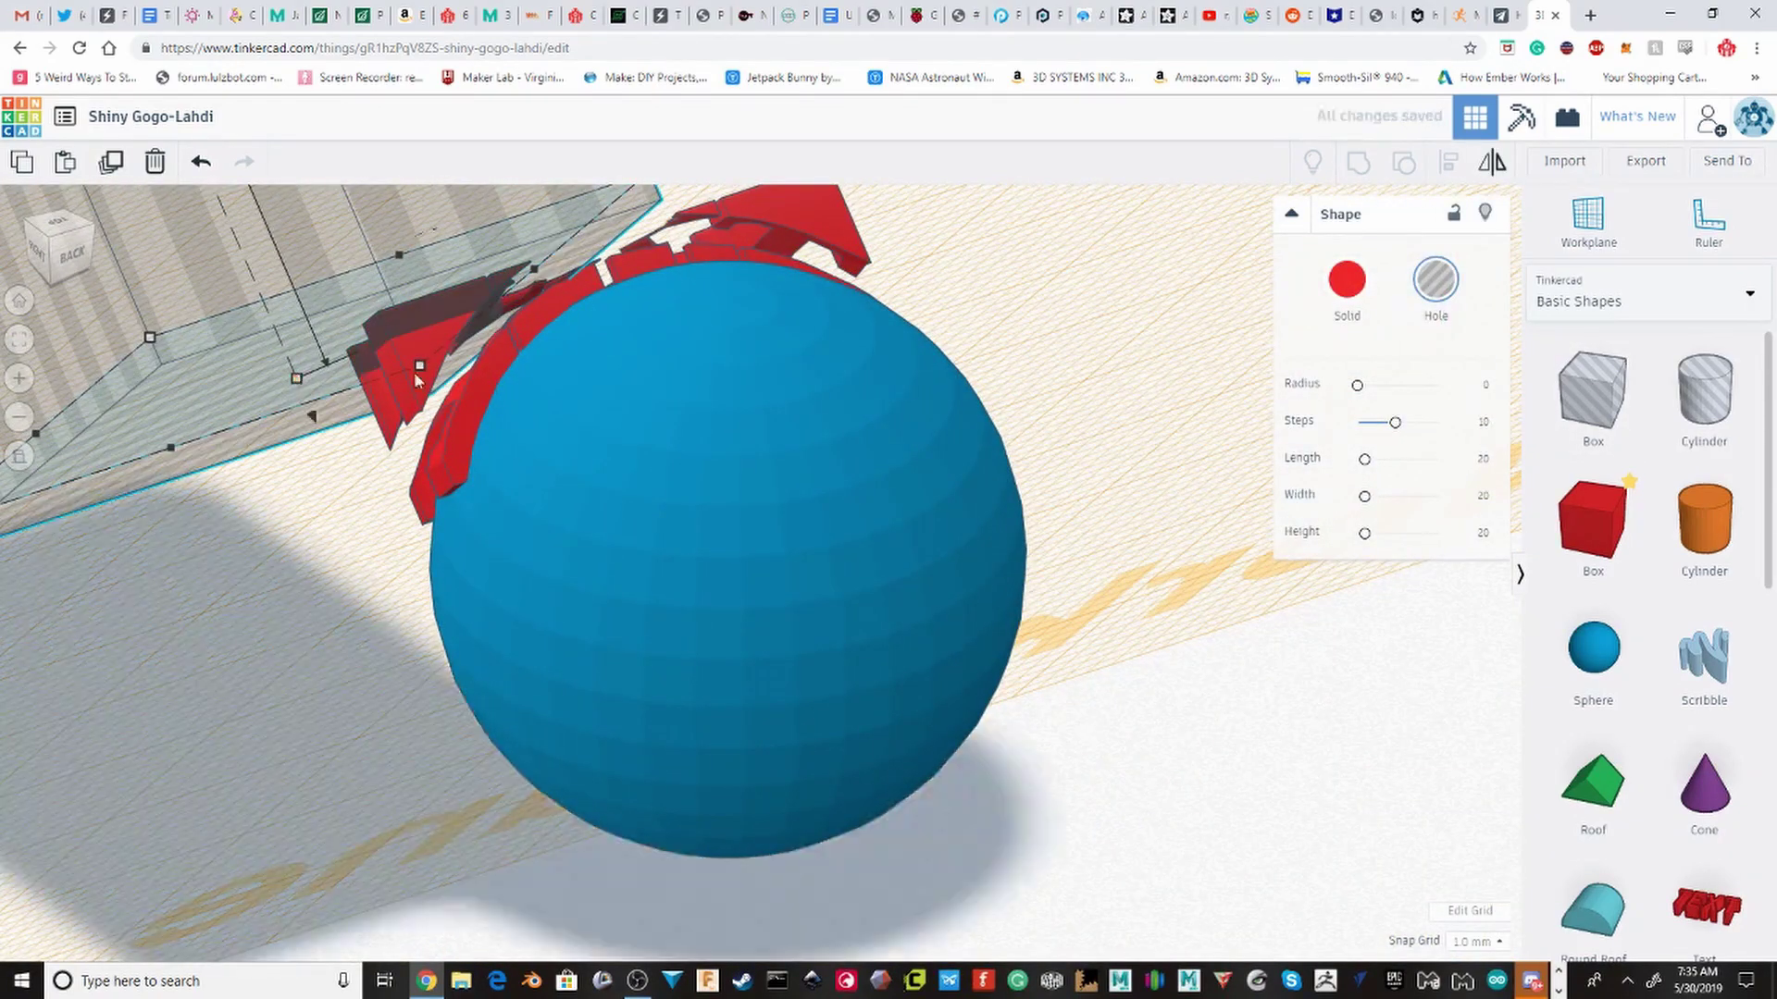
right_drag(416, 368, 596, 439)
right_drag(631, 374, 596, 426)
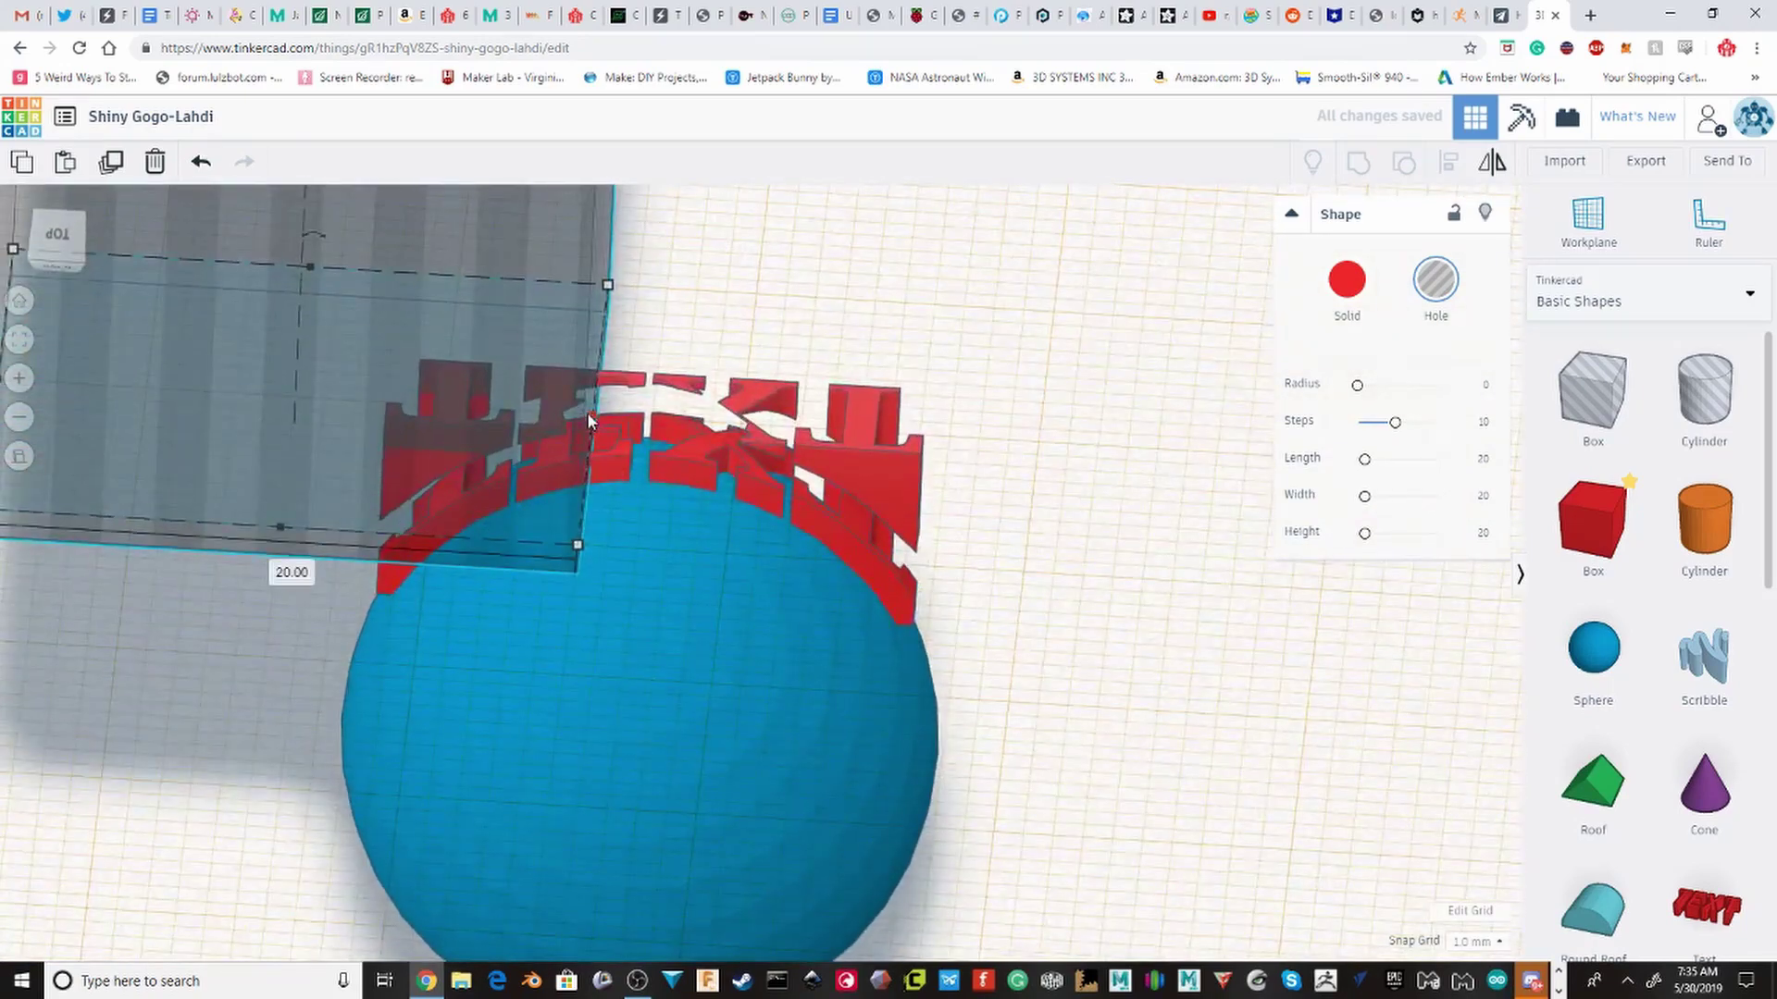
drag(587, 413, 1088, 448)
right_drag(1090, 448, 519, 455)
scroll(520, 457, down, 2)
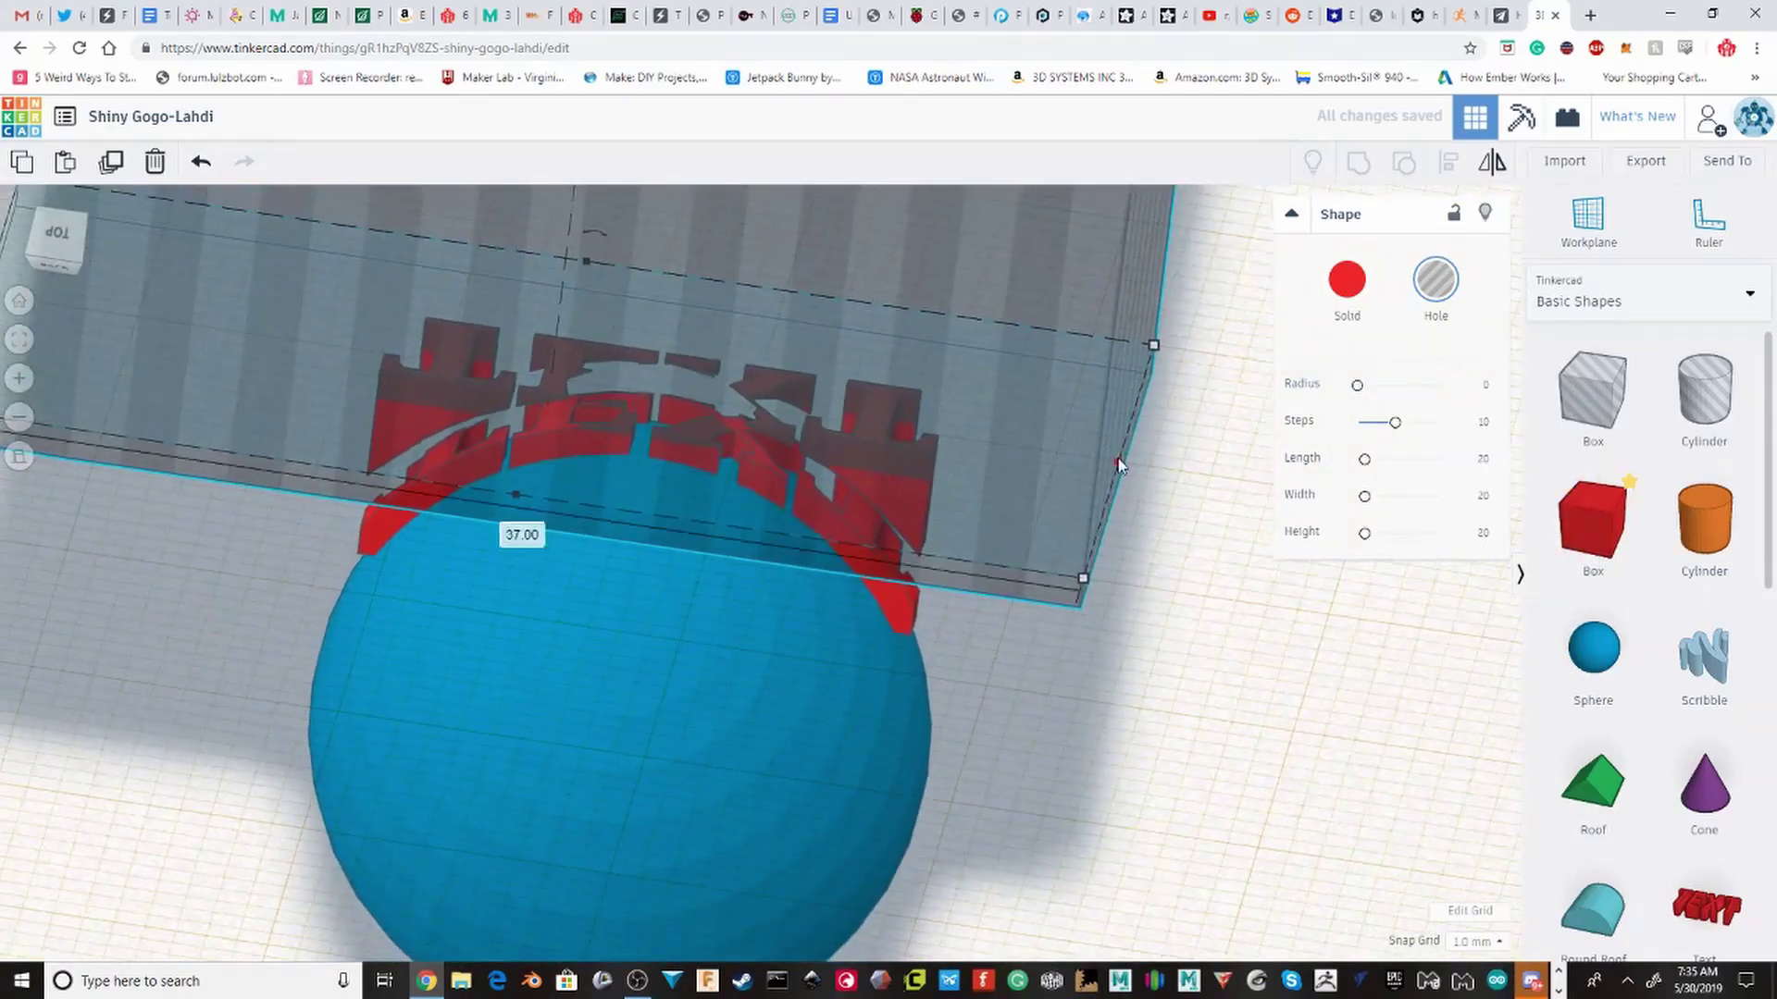
Step: Duplicate the box hole over the other half of the letters and group both holes with the text to trim it
drag(1118, 458, 1241, 442)
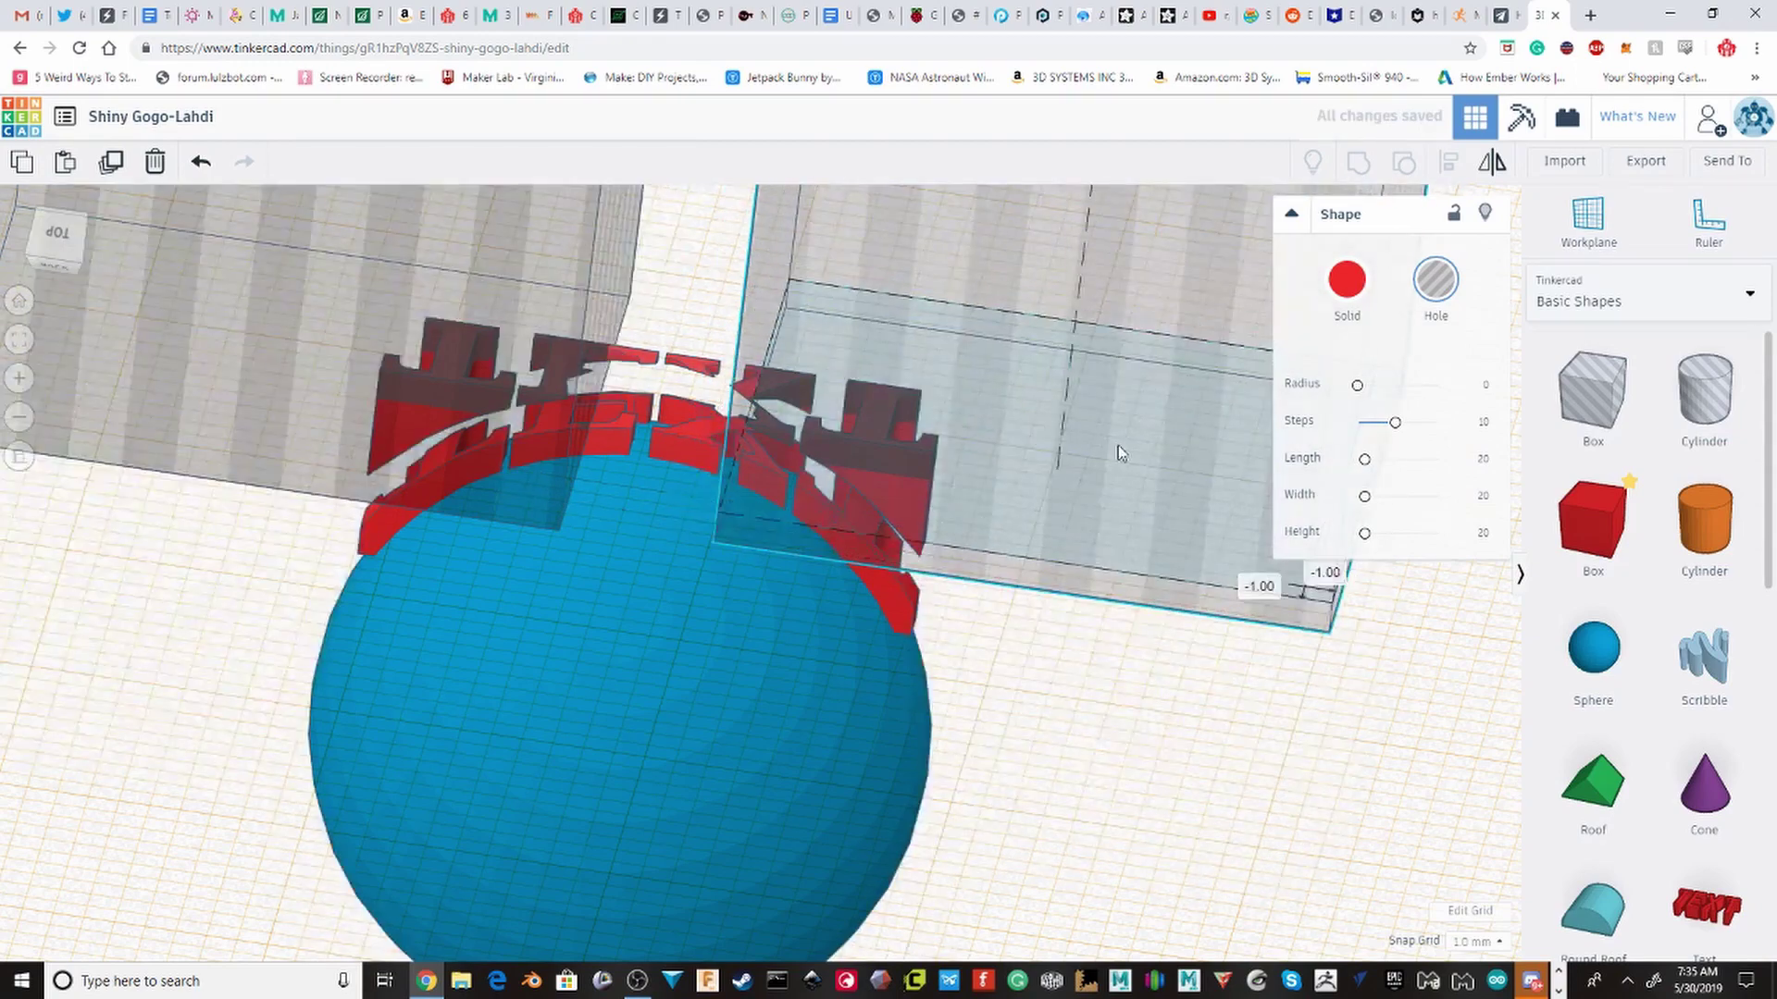
right_drag(879, 426, 1018, 400)
shift+click(355, 481)
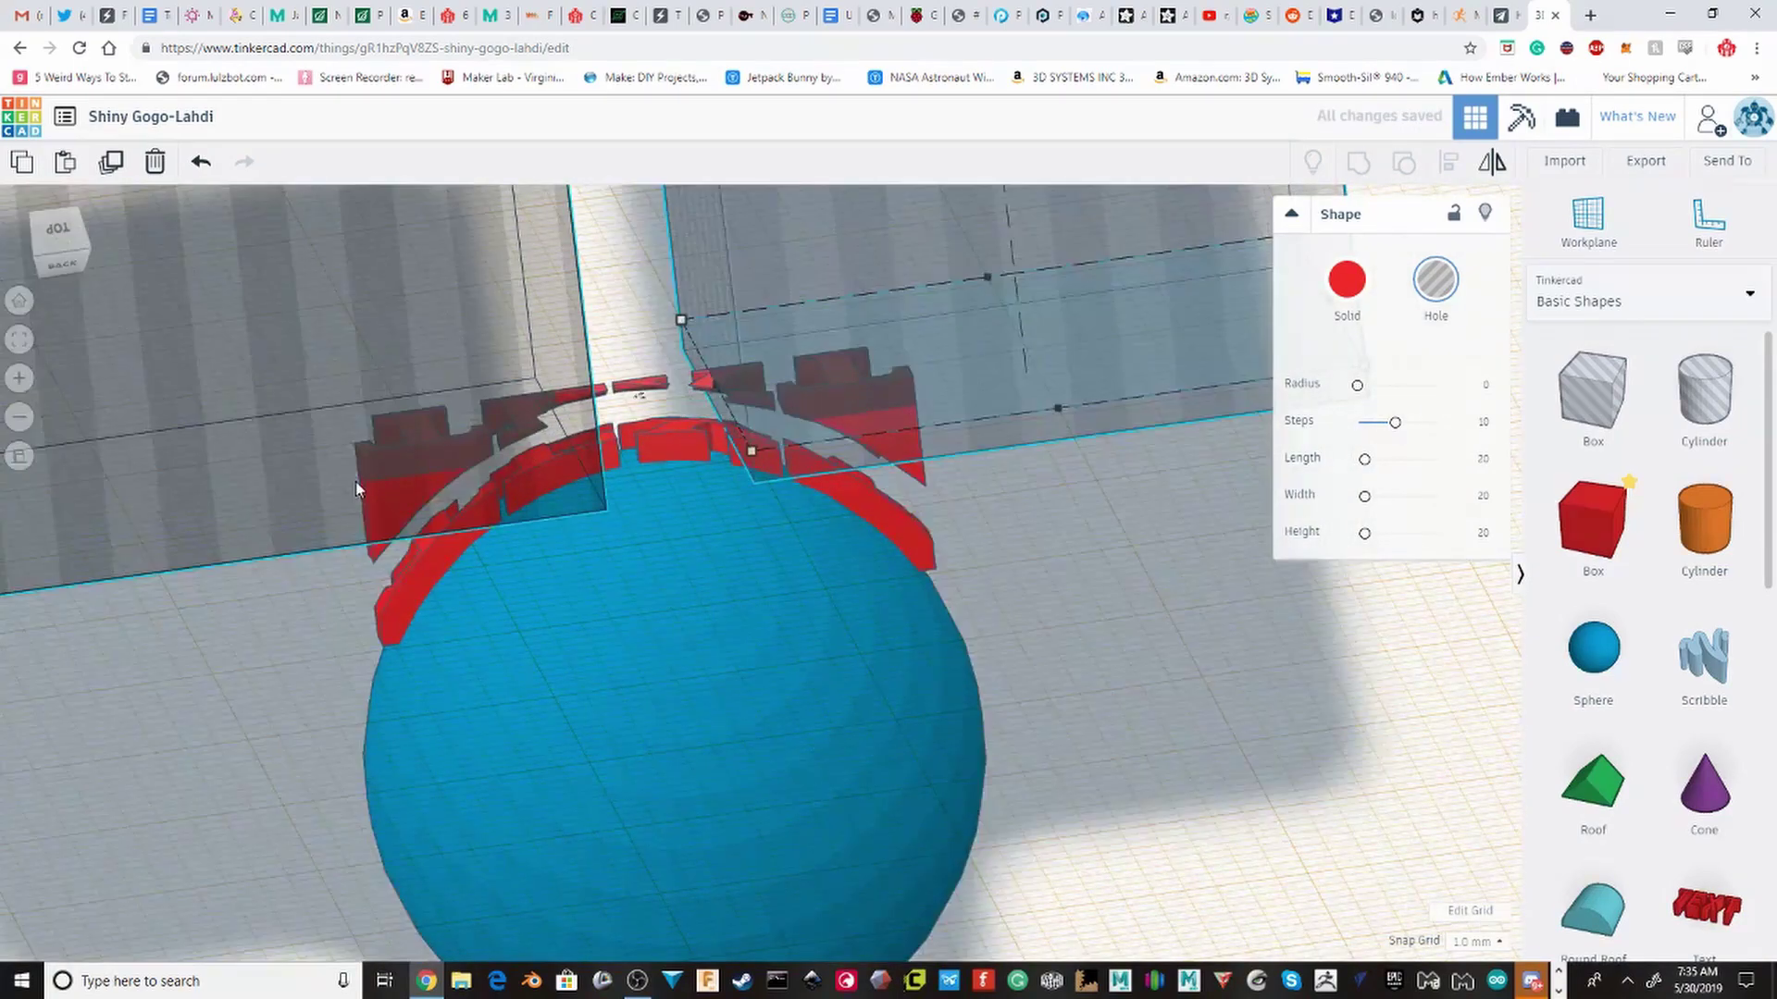
click(1357, 163)
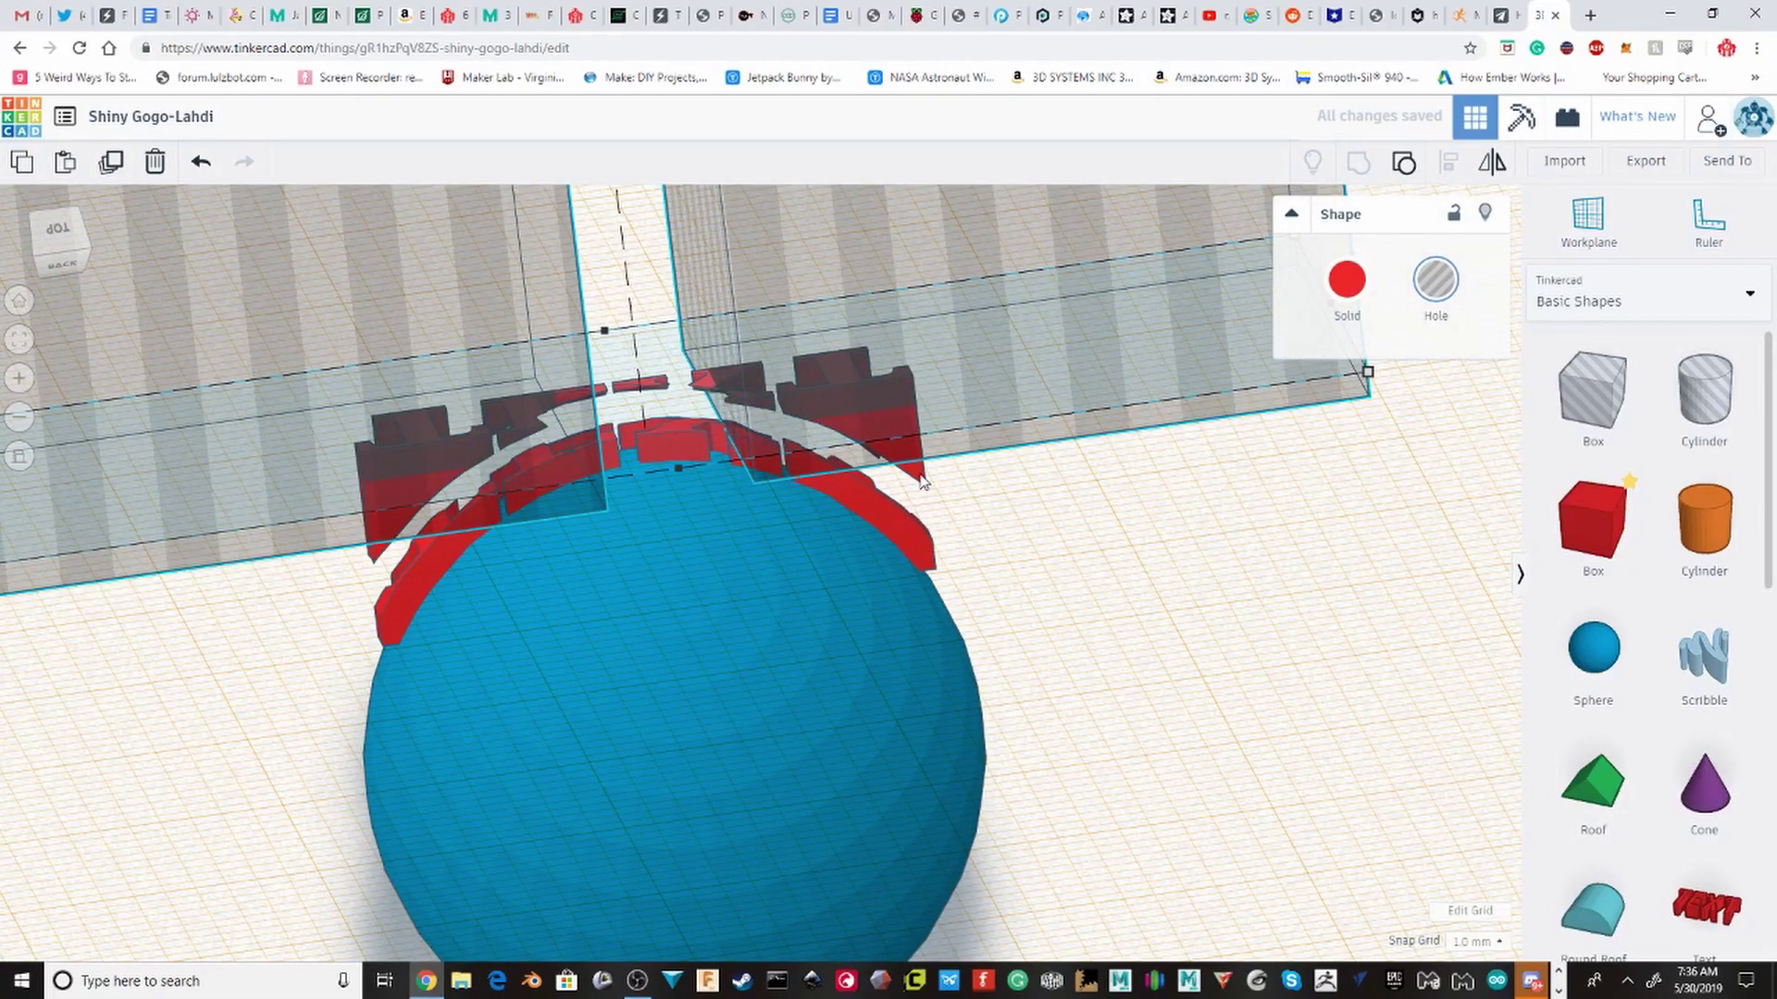
key(ctrl+z)
click(1357, 163)
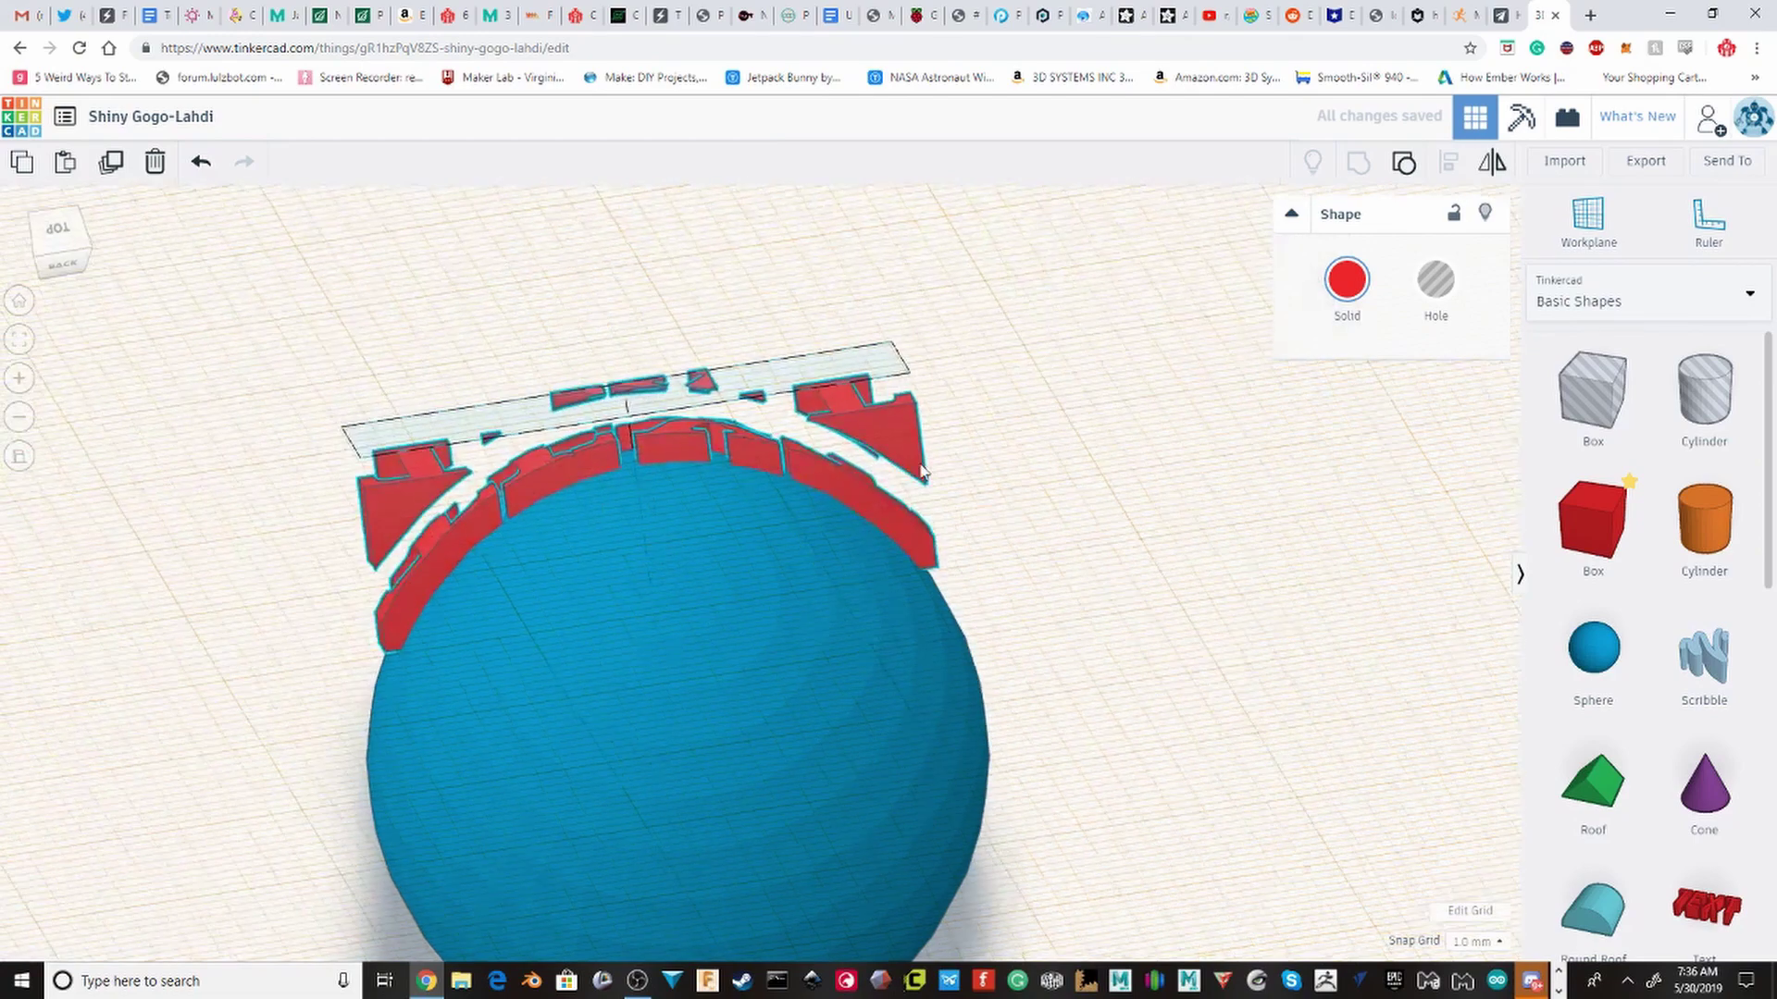
Step: Set a workplane on a cut face of the text and group a box hole placed there with the text to remove leftover pieces
right_drag(1080, 507, 1292, 472)
scroll(870, 497, up, 2)
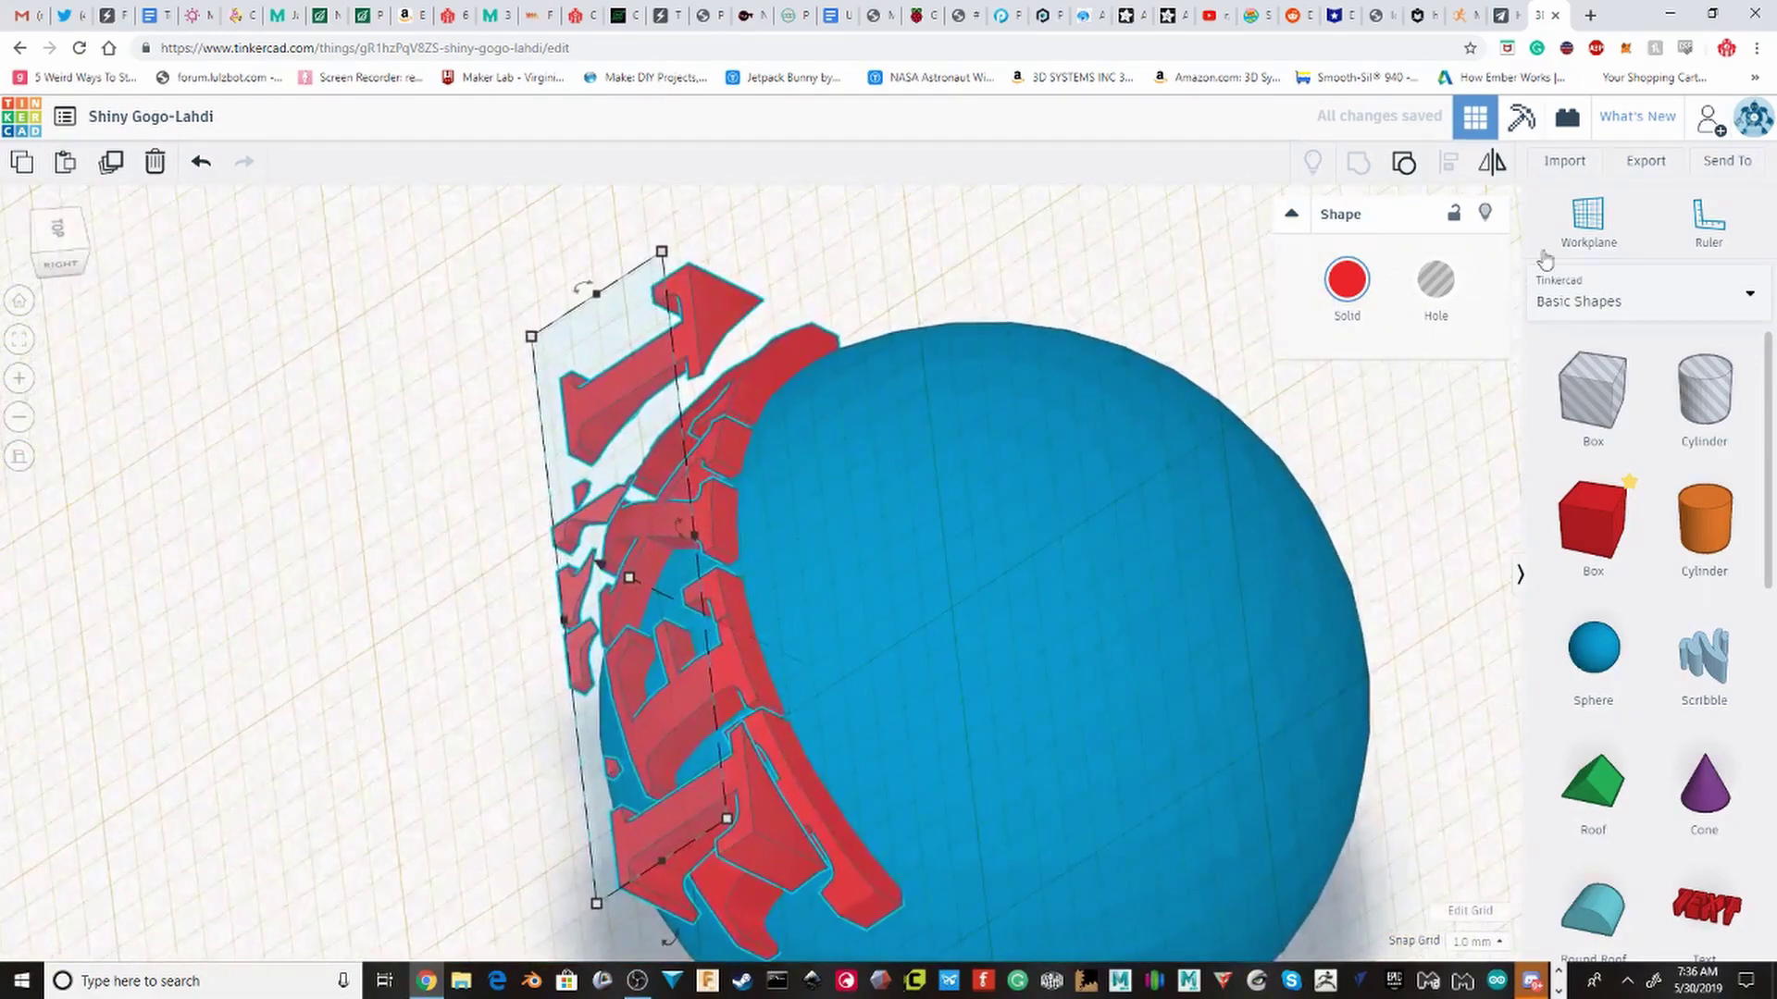
click(1555, 242)
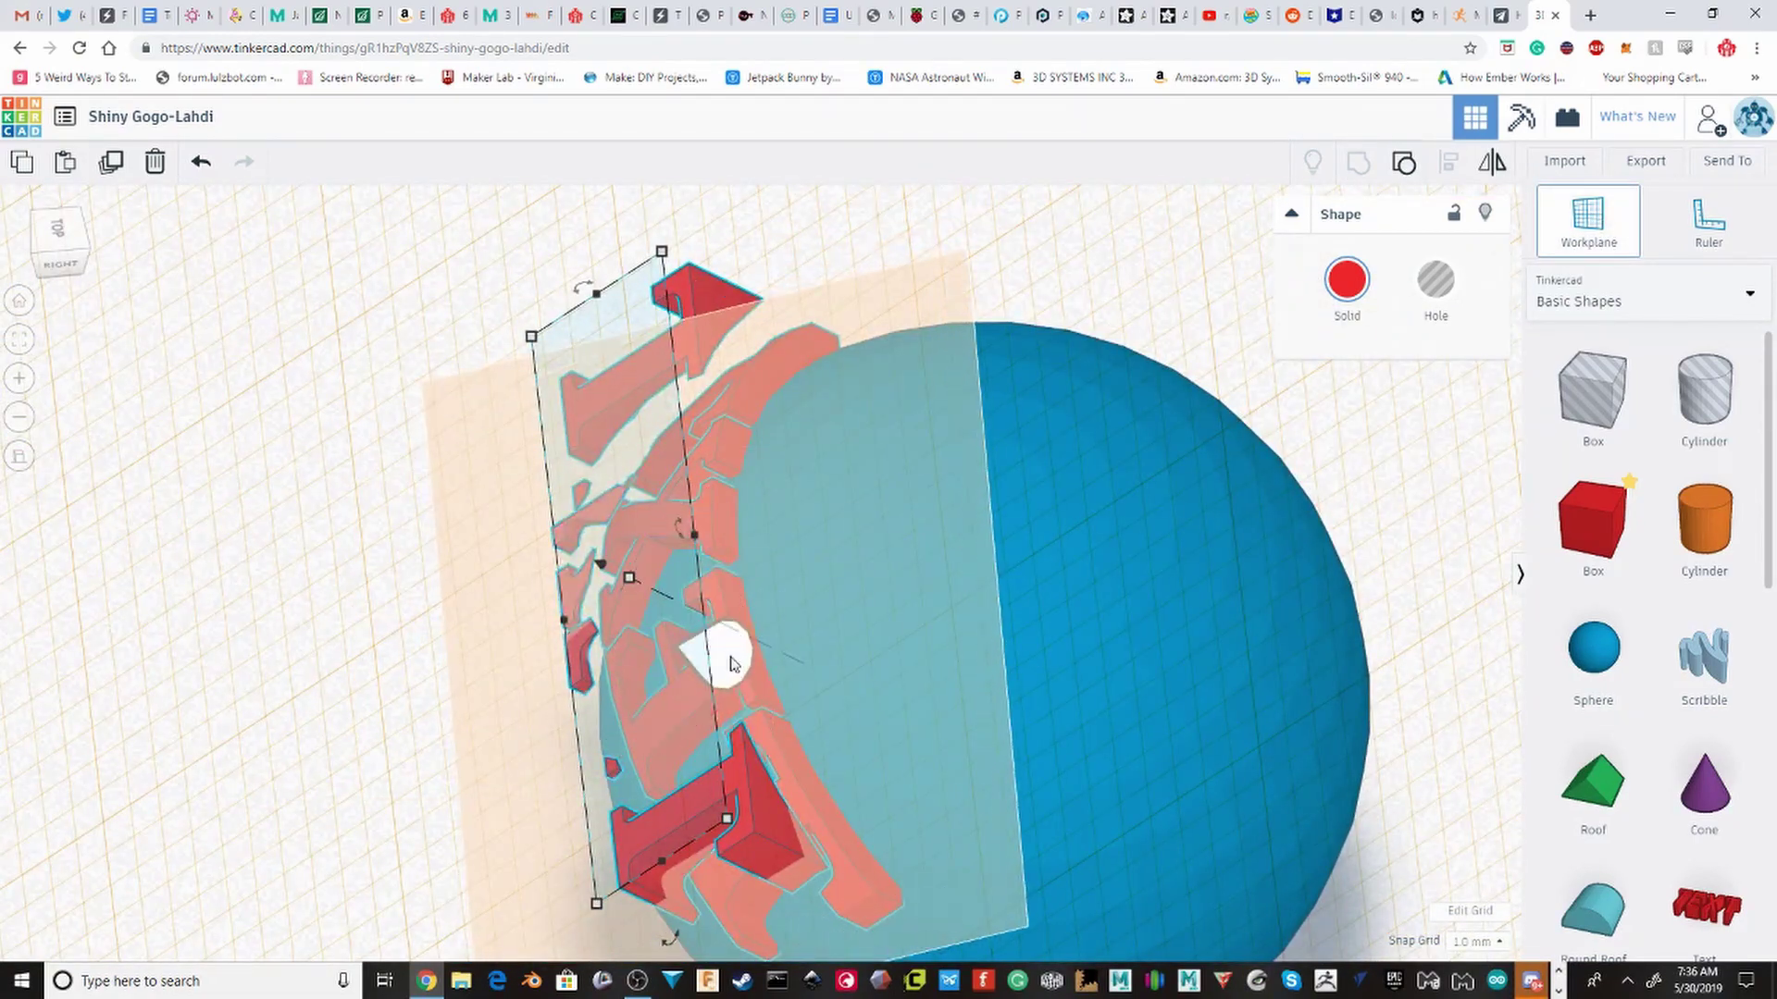
click(731, 664)
right_drag(732, 664, 1333, 319)
click(1580, 425)
shift+click(1075, 490)
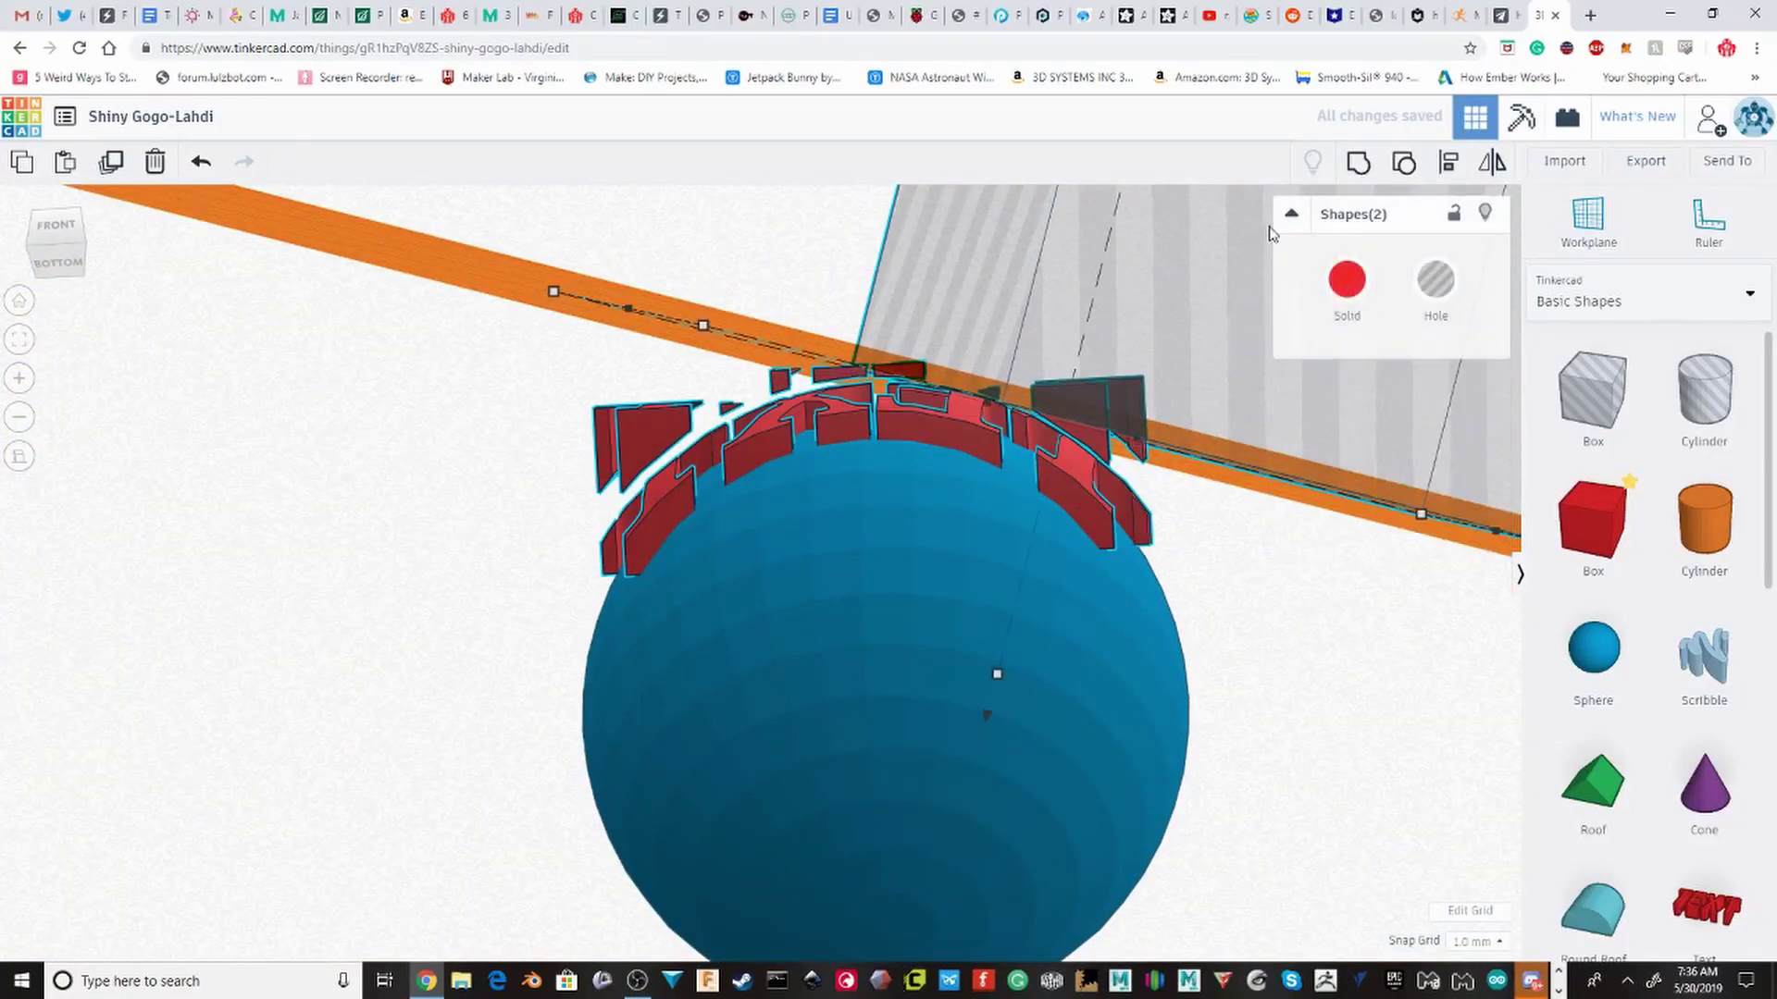
click(1357, 162)
Step: Place a box hole on a workplane aligned to the leftovers above the last letter and group it with the text
right_drag(937, 433, 777, 596)
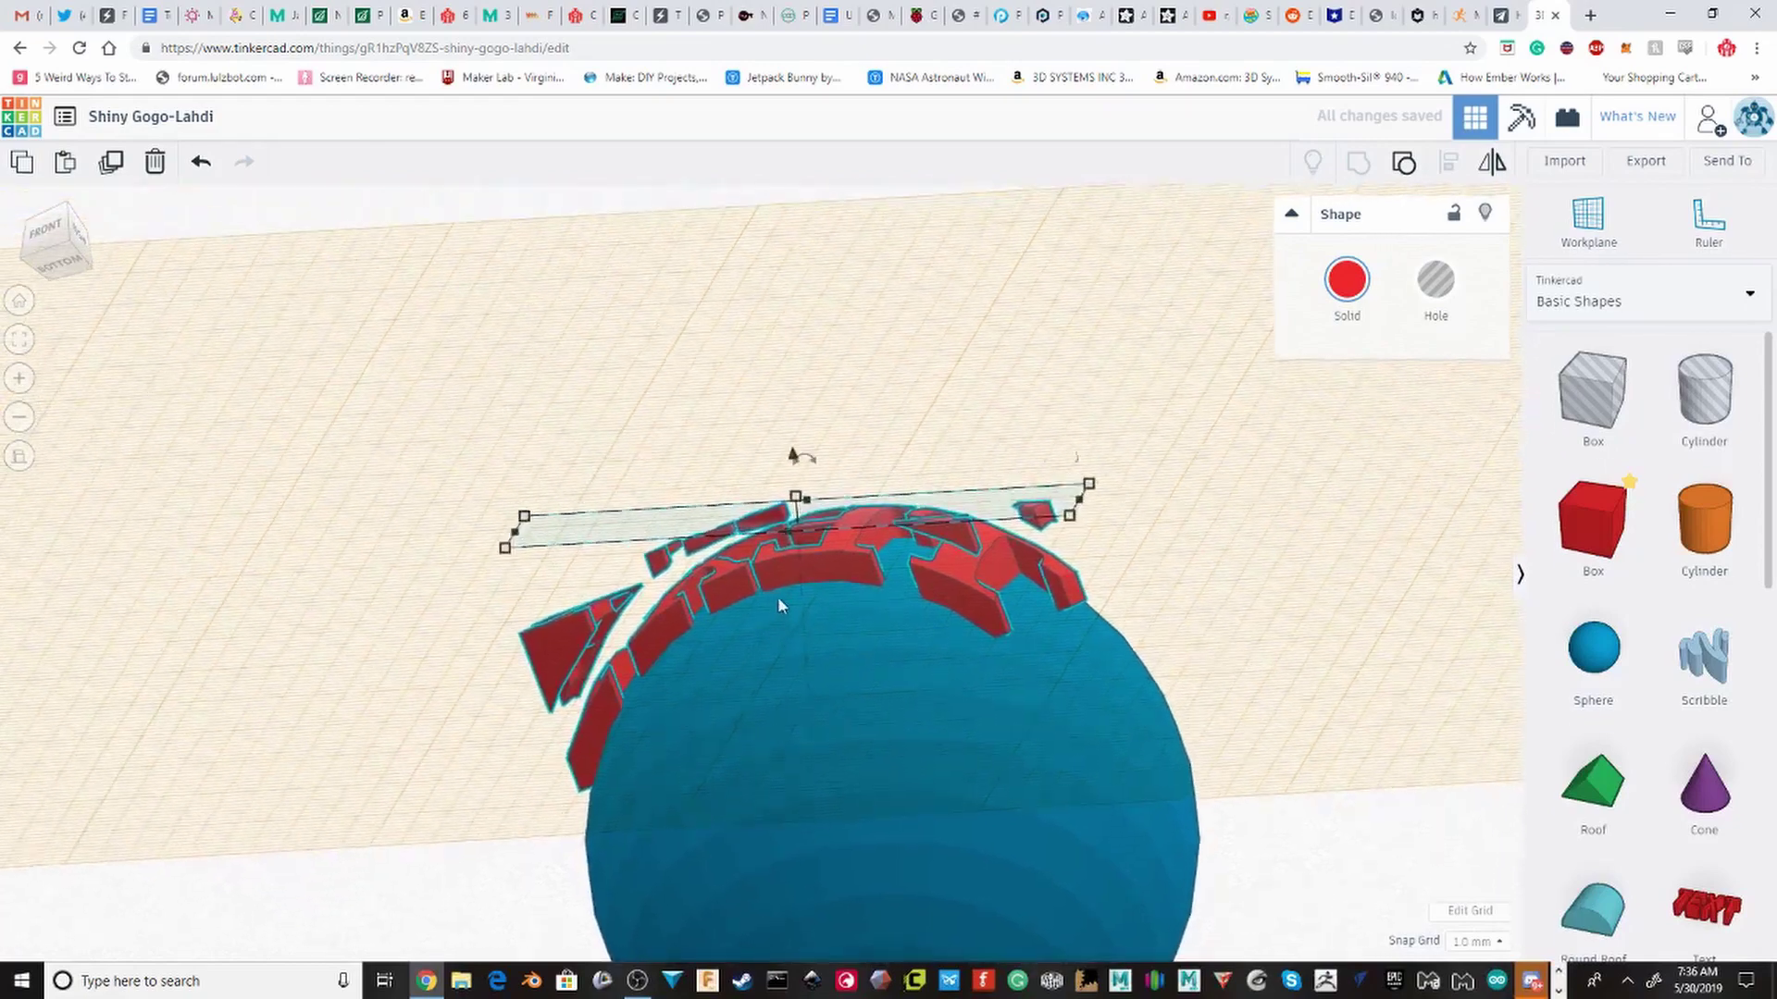
click(1588, 220)
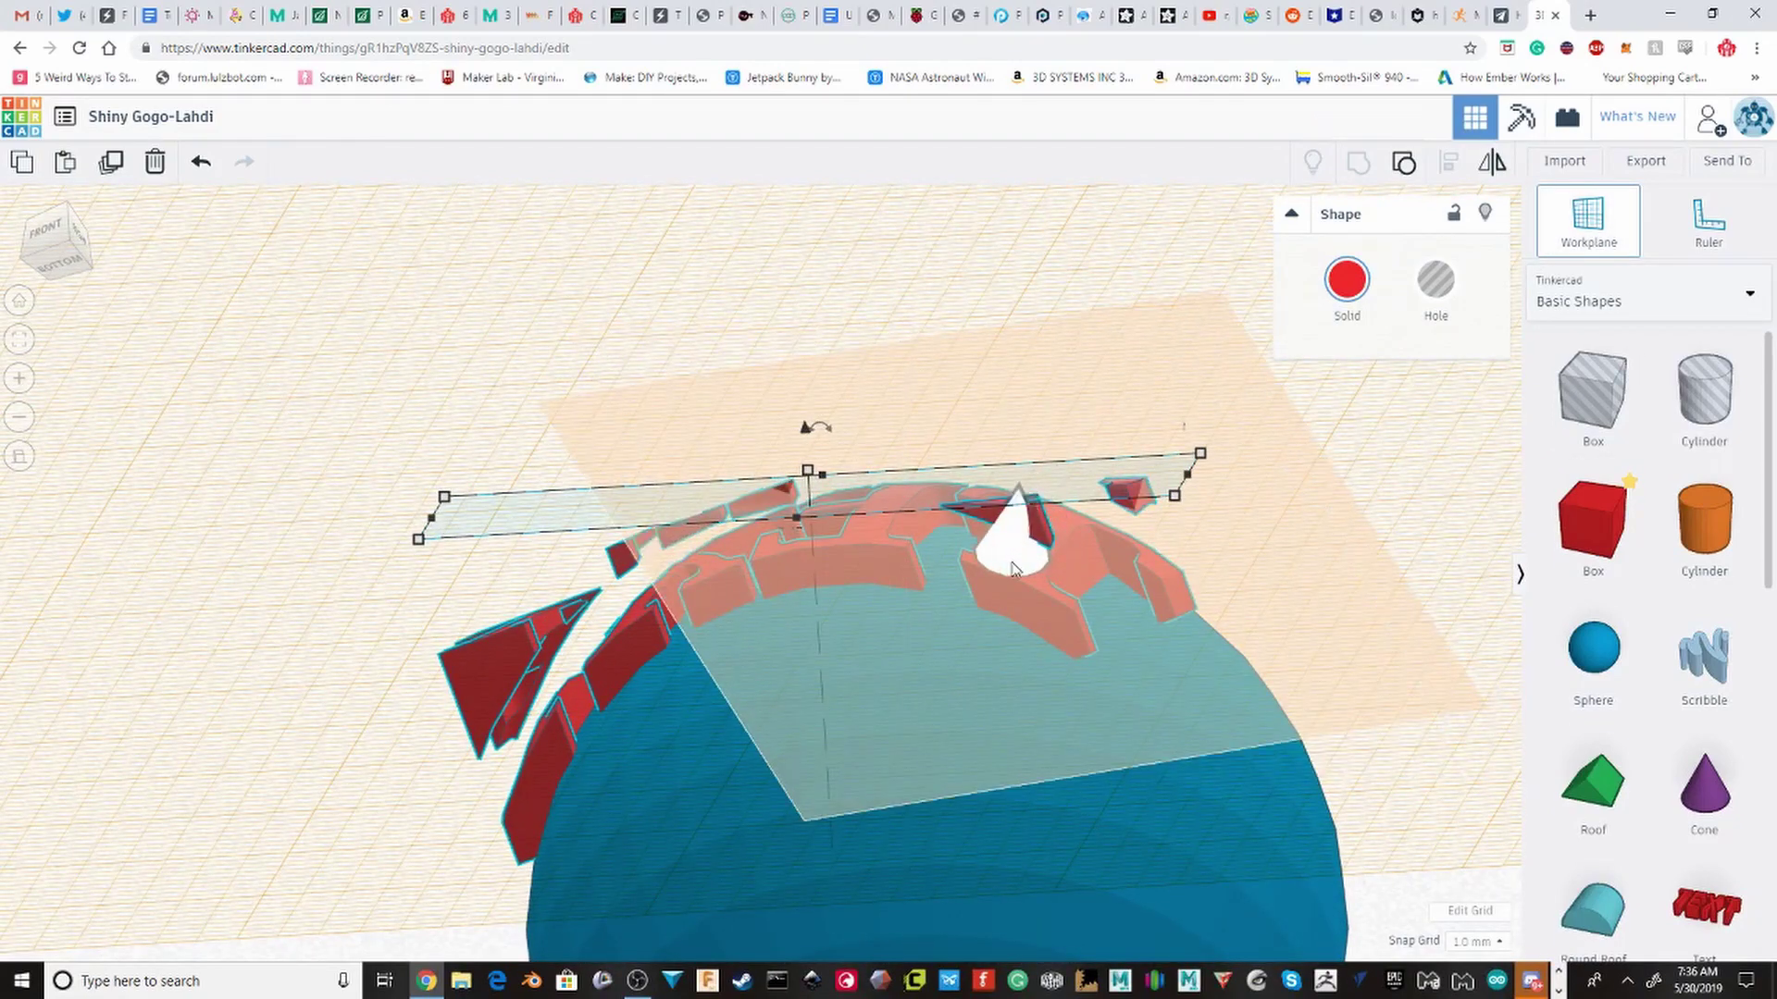
click(1018, 564)
drag(1592, 398, 1011, 494)
right_drag(788, 531, 980, 583)
shift+click(753, 589)
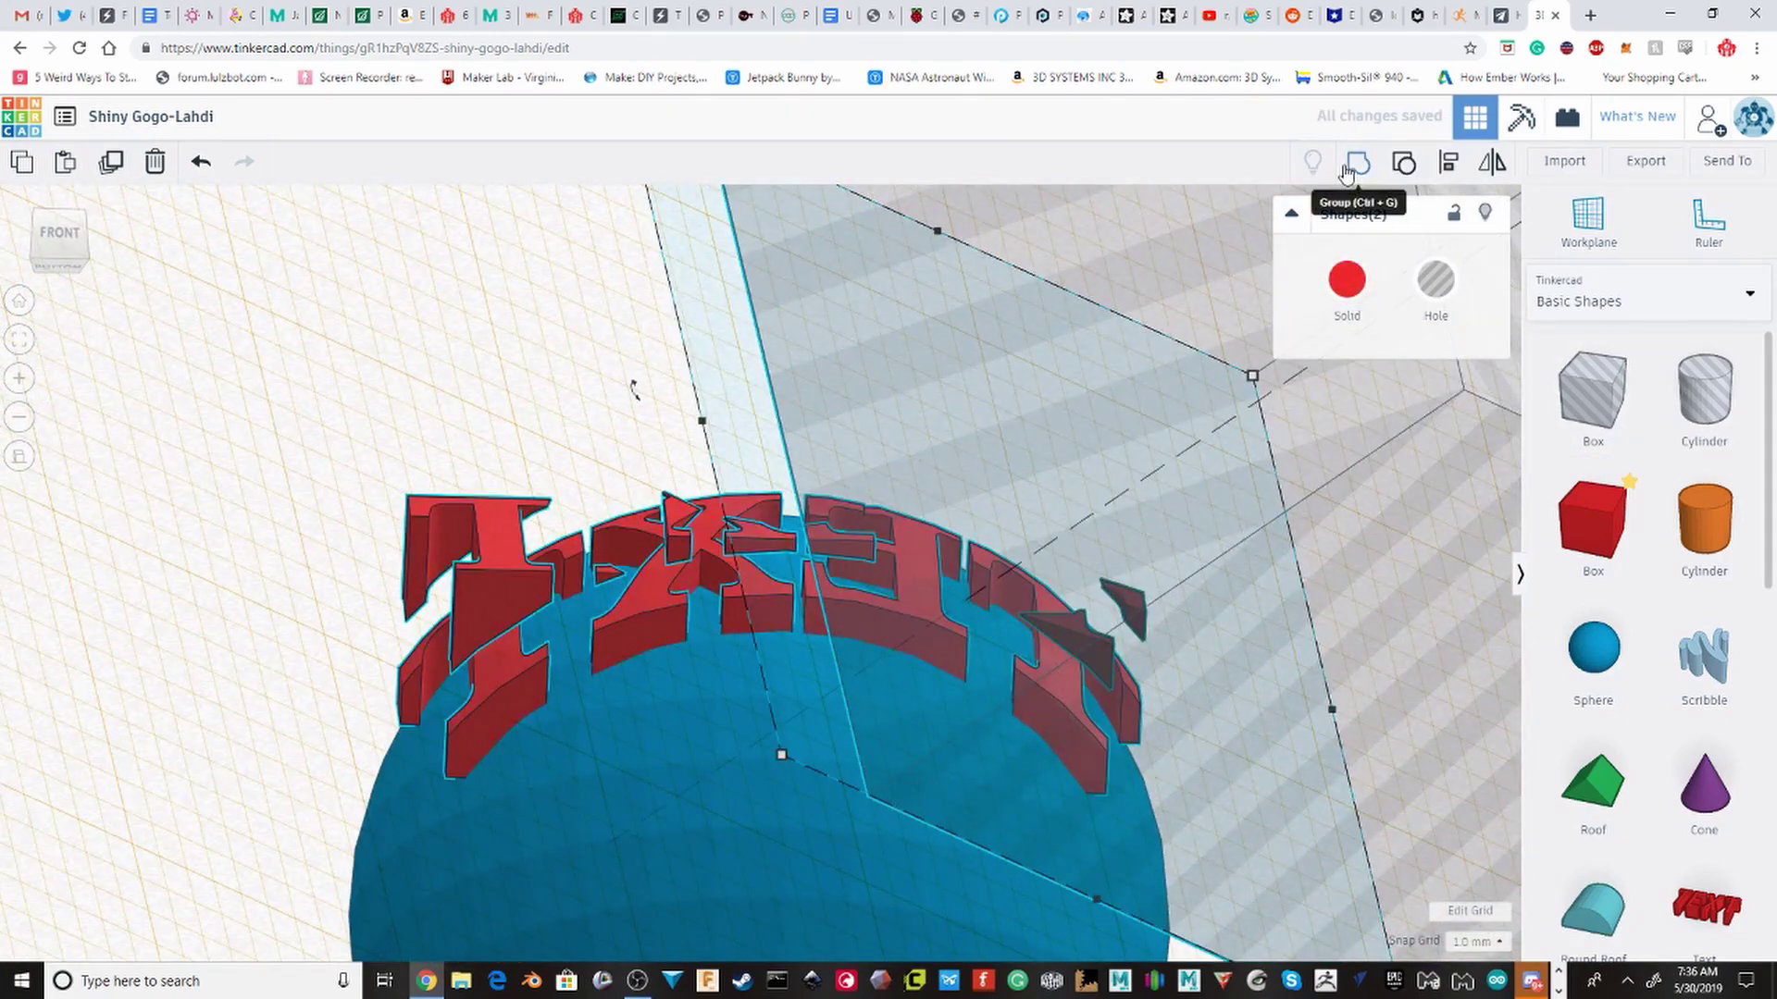
click(1346, 170)
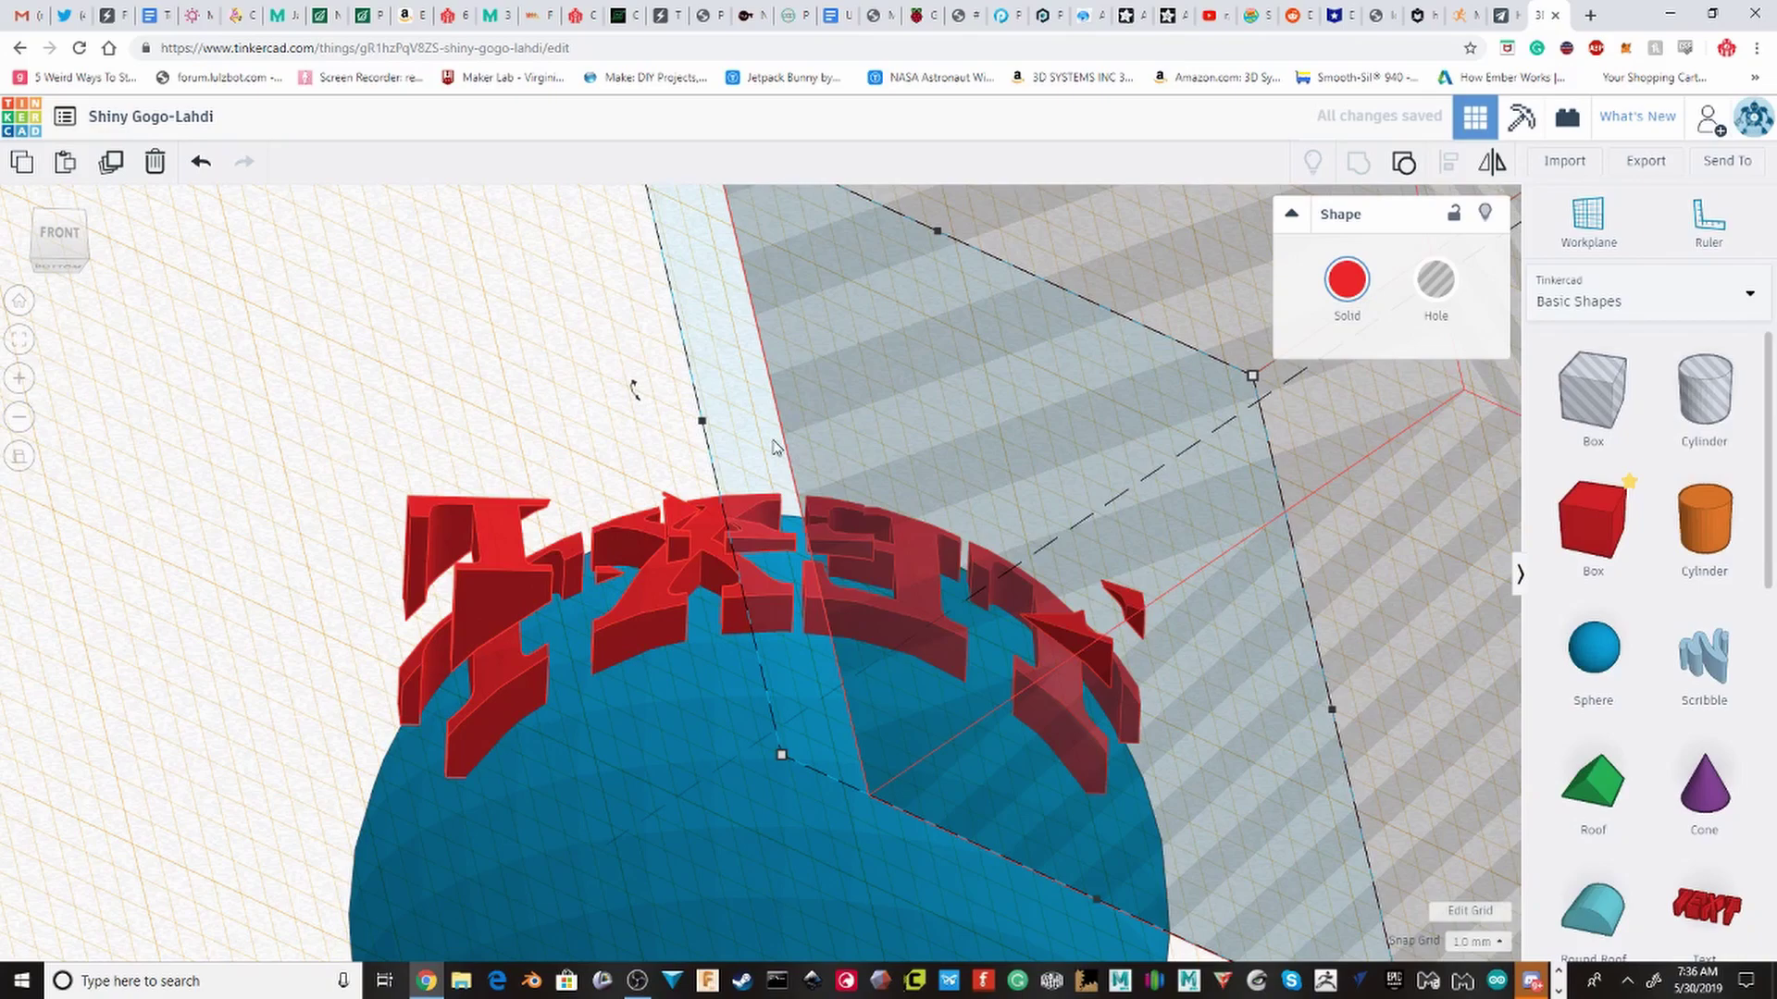
Step: Cut away the loose fragments in front of the X and E with a box hole on a new workplane grouped with the text
right_drag(776, 448, 1287, 476)
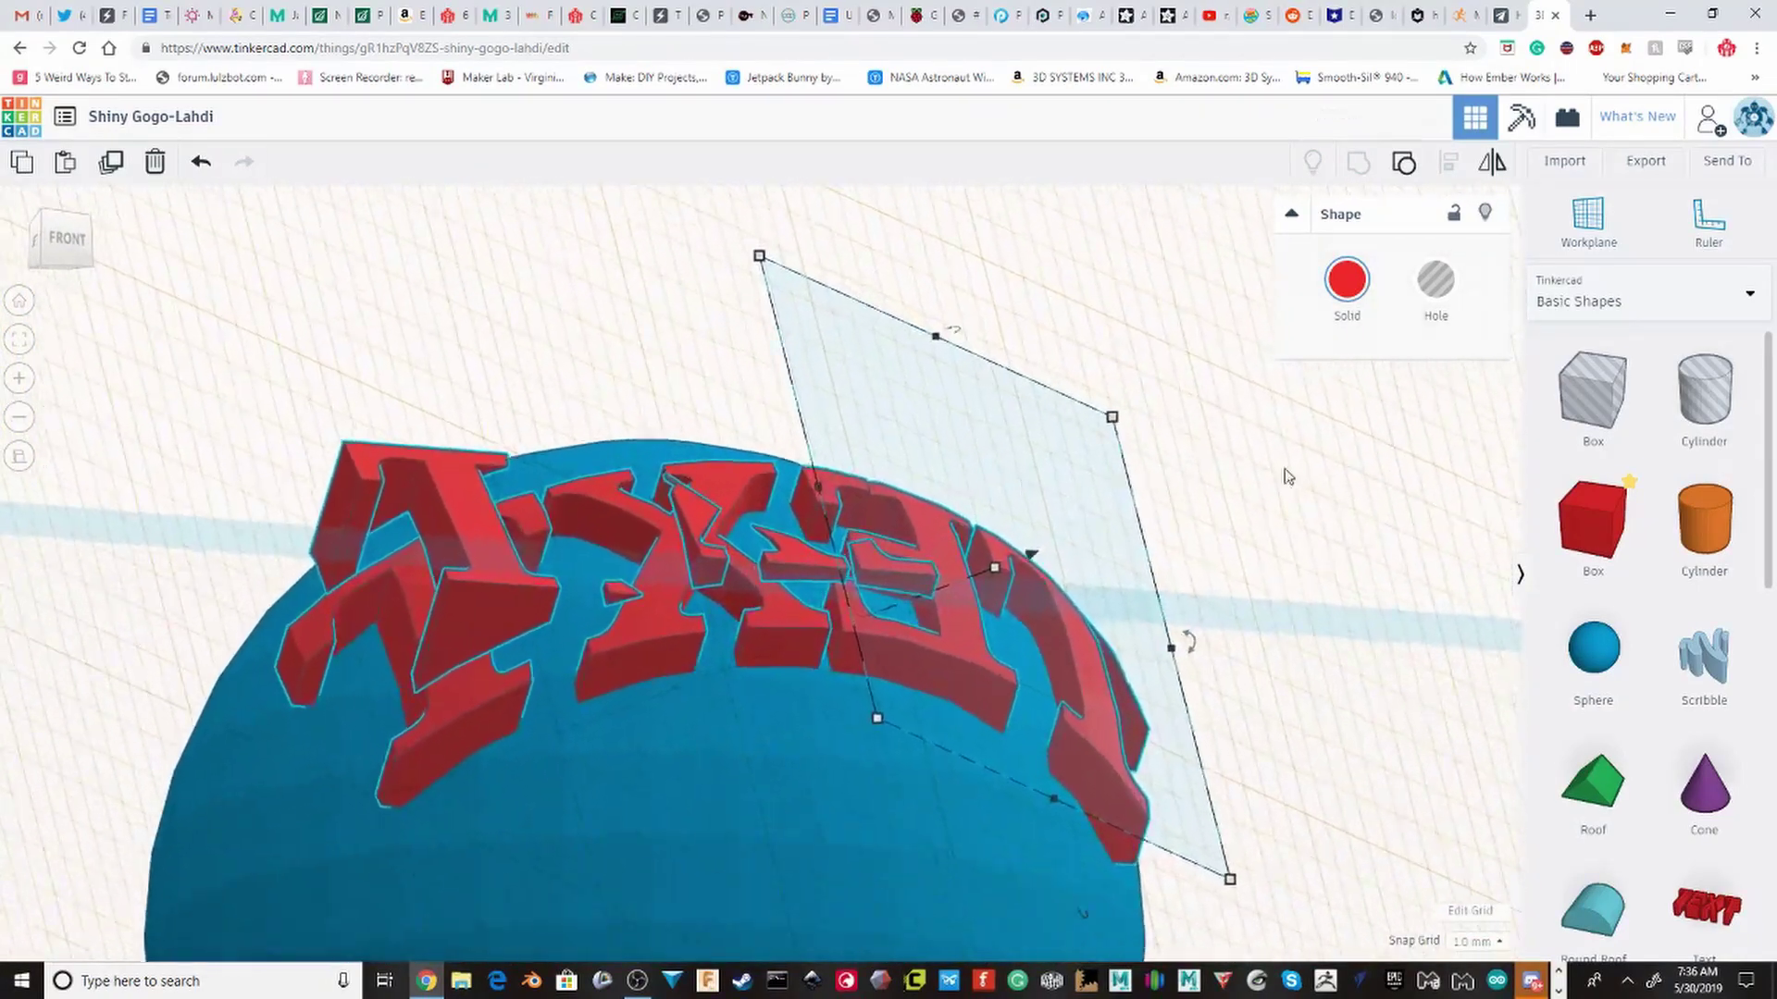
click(1588, 220)
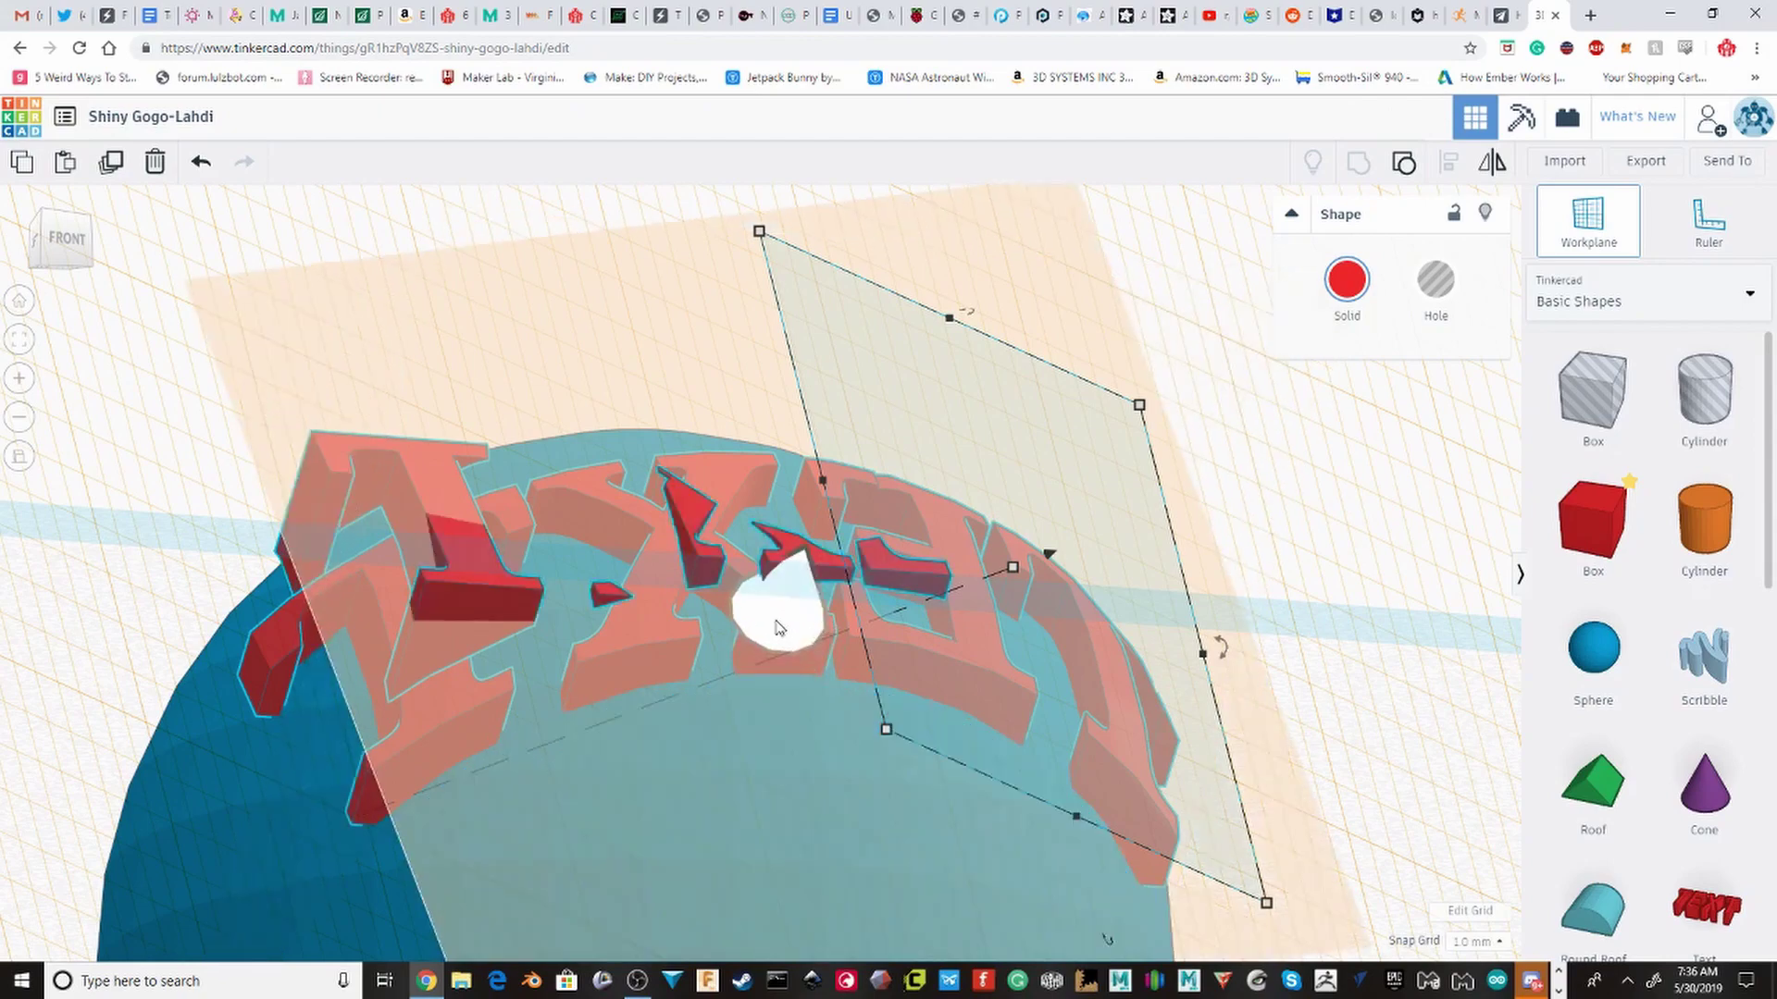
click(778, 629)
drag(1581, 400, 685, 476)
right_drag(885, 548, 1241, 586)
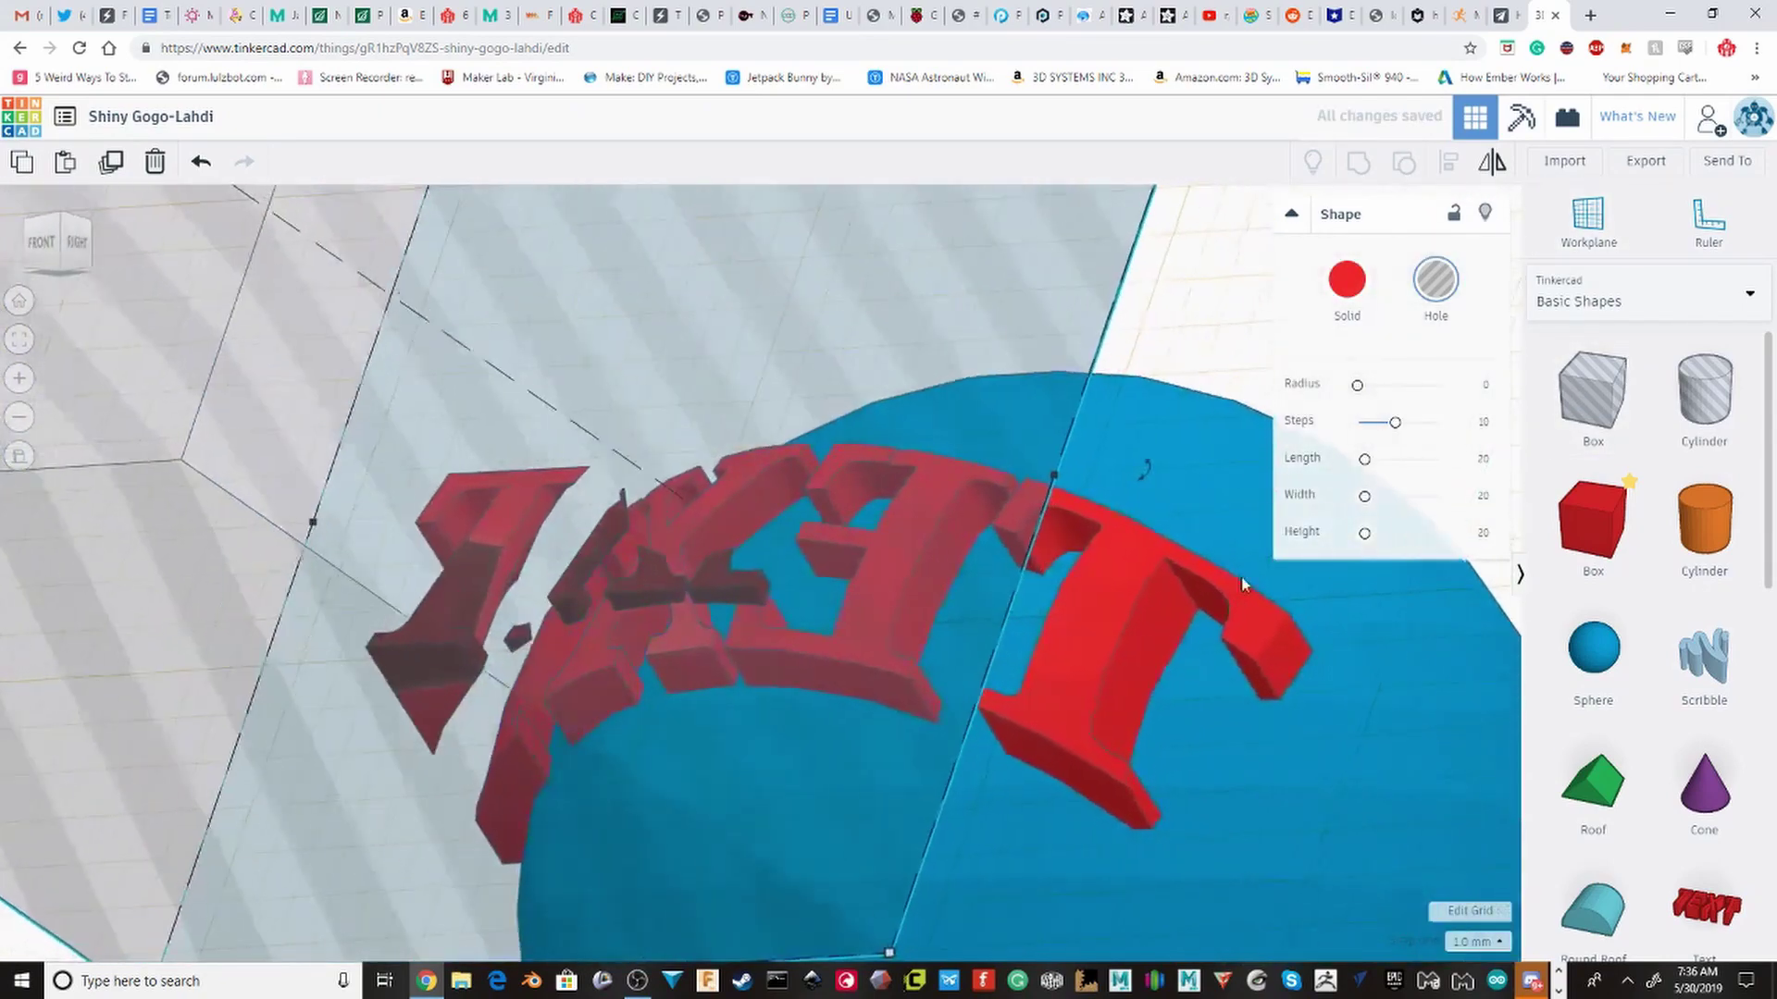
shift+click(1107, 587)
click(1358, 163)
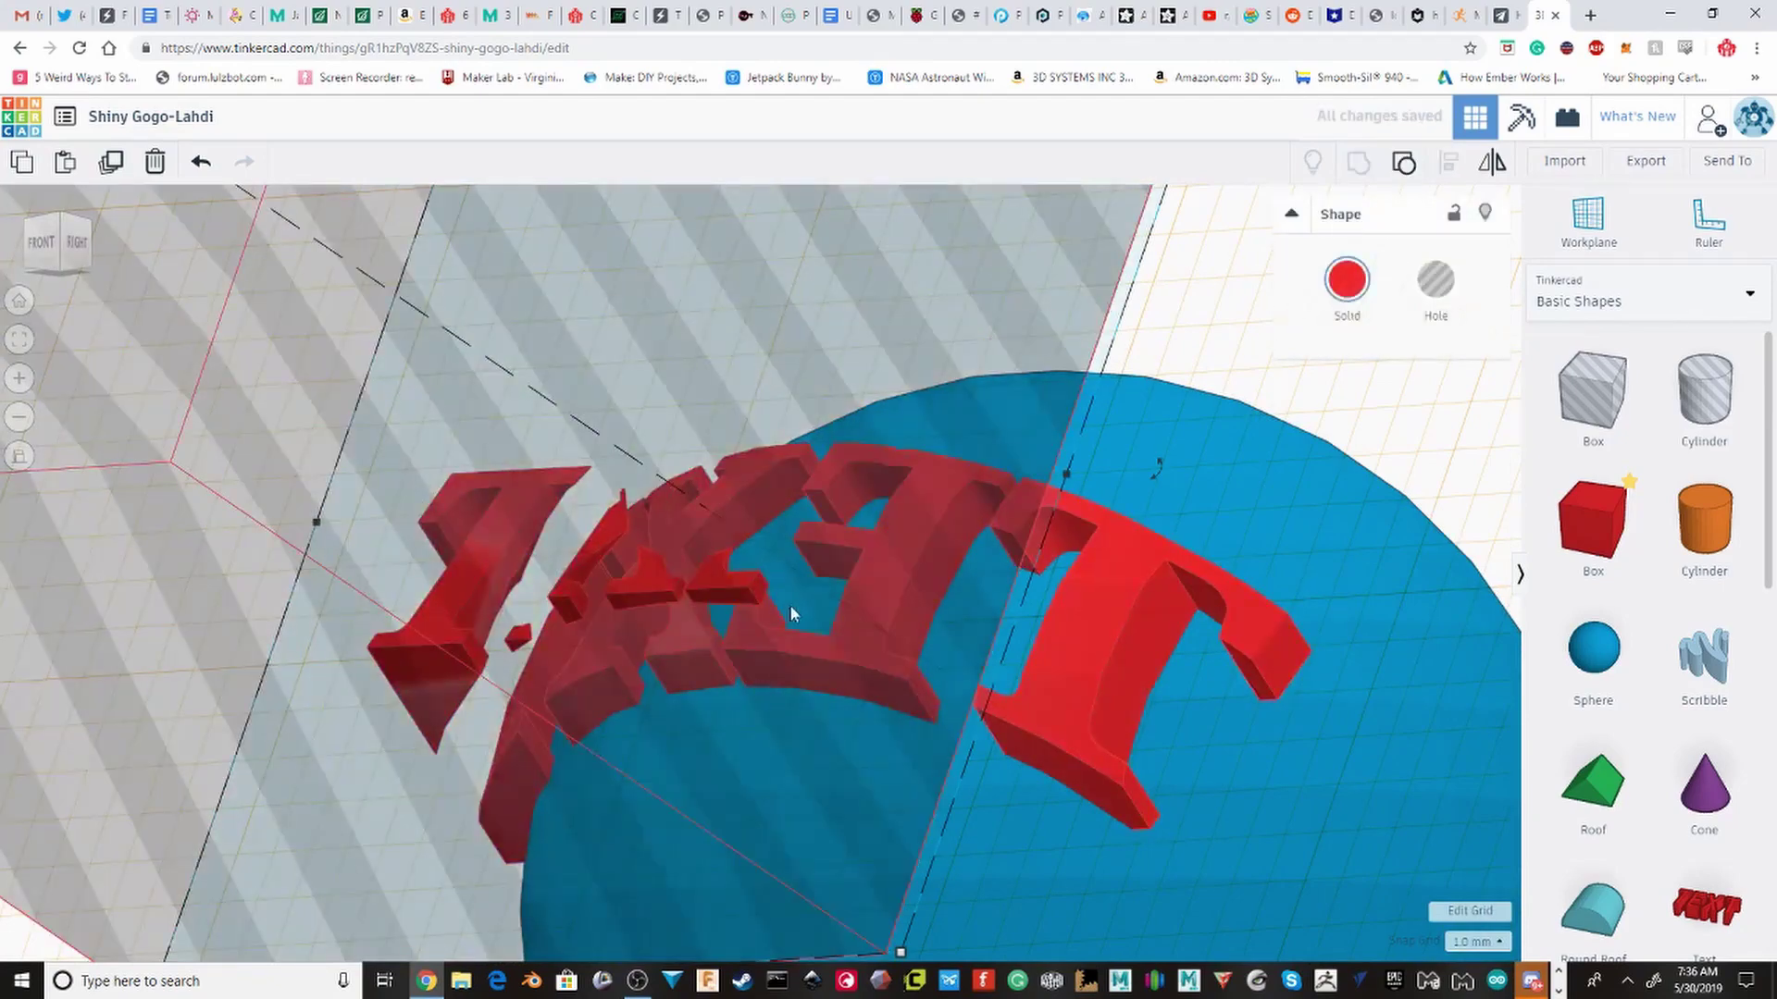
Step: Set a workplane on the inner face of the leftover outer T and place a box hole on it
right_drag(790, 603, 1316, 598)
scroll(864, 587, up, 3)
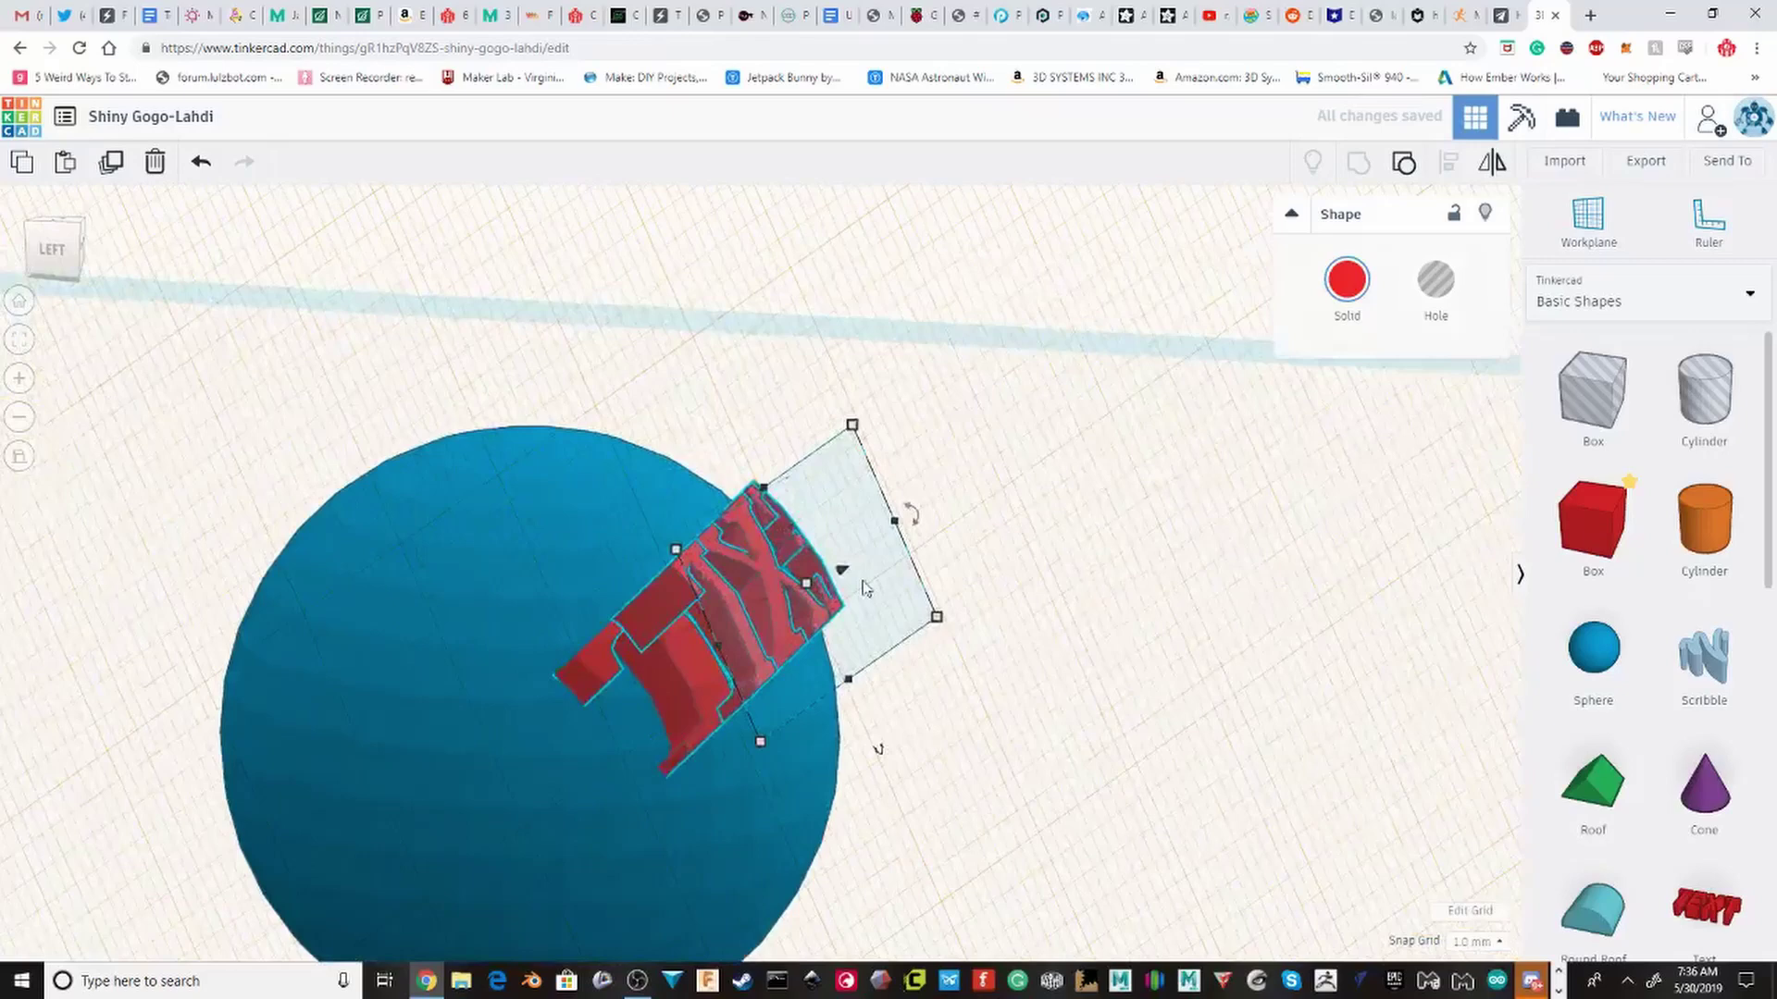
right_drag(864, 587, 555, 547)
scroll(556, 548, up, 2)
middle_drag(698, 543, 810, 475)
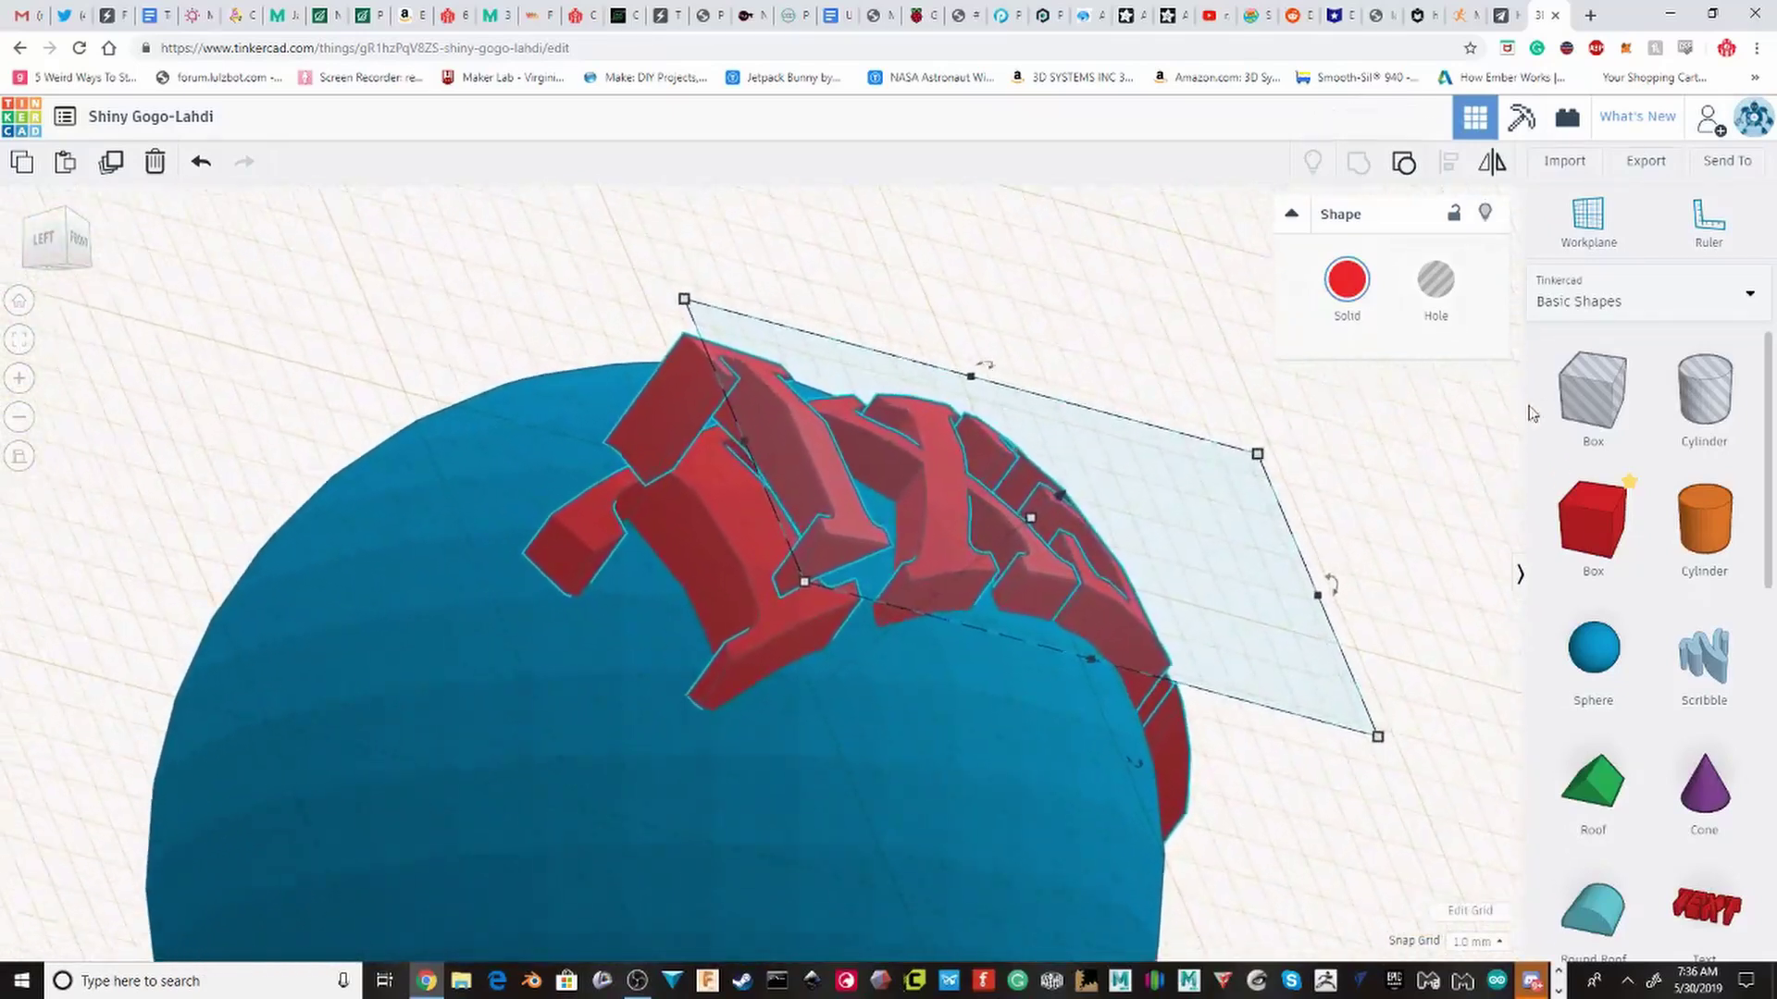
key(w)
click(731, 490)
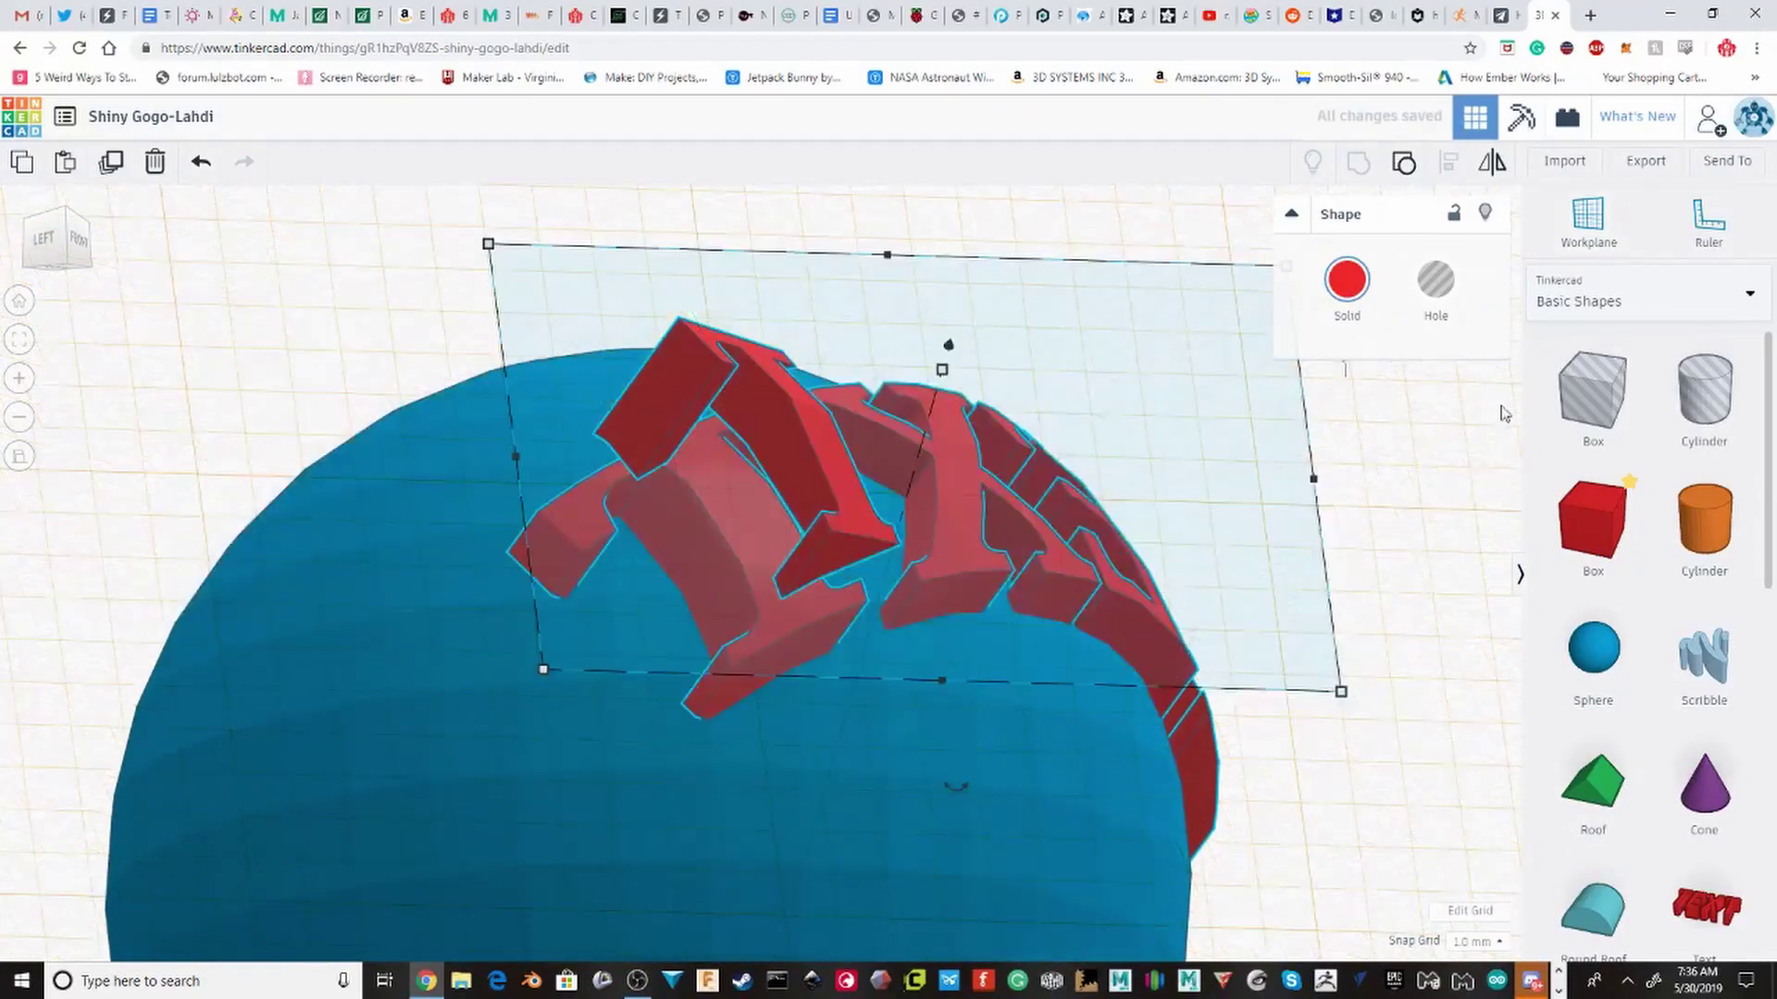
drag(1588, 398, 786, 422)
Step: Group the box hole with the text to cut away the leftover outer T
scroll(1087, 542, down, 2)
right_drag(1085, 541, 681, 648)
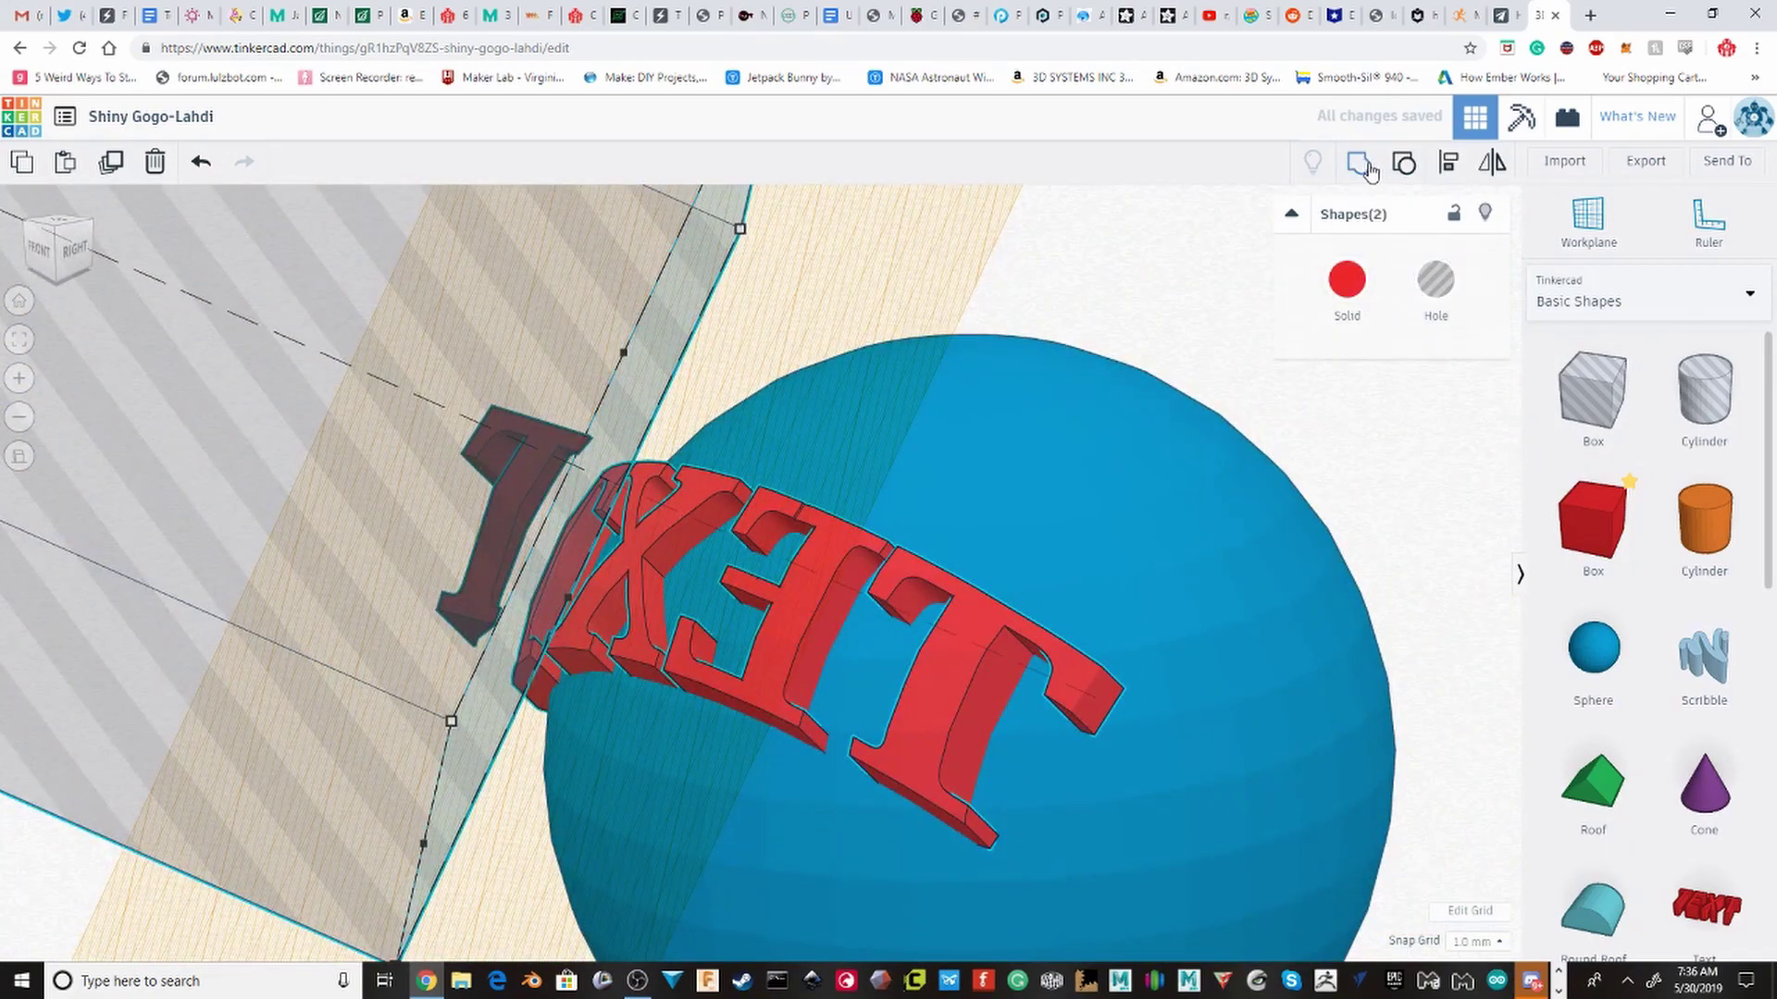
click(1360, 165)
Step: Return to the default workplane and group the curved text with the sphere as one object
scroll(755, 415, down, 2)
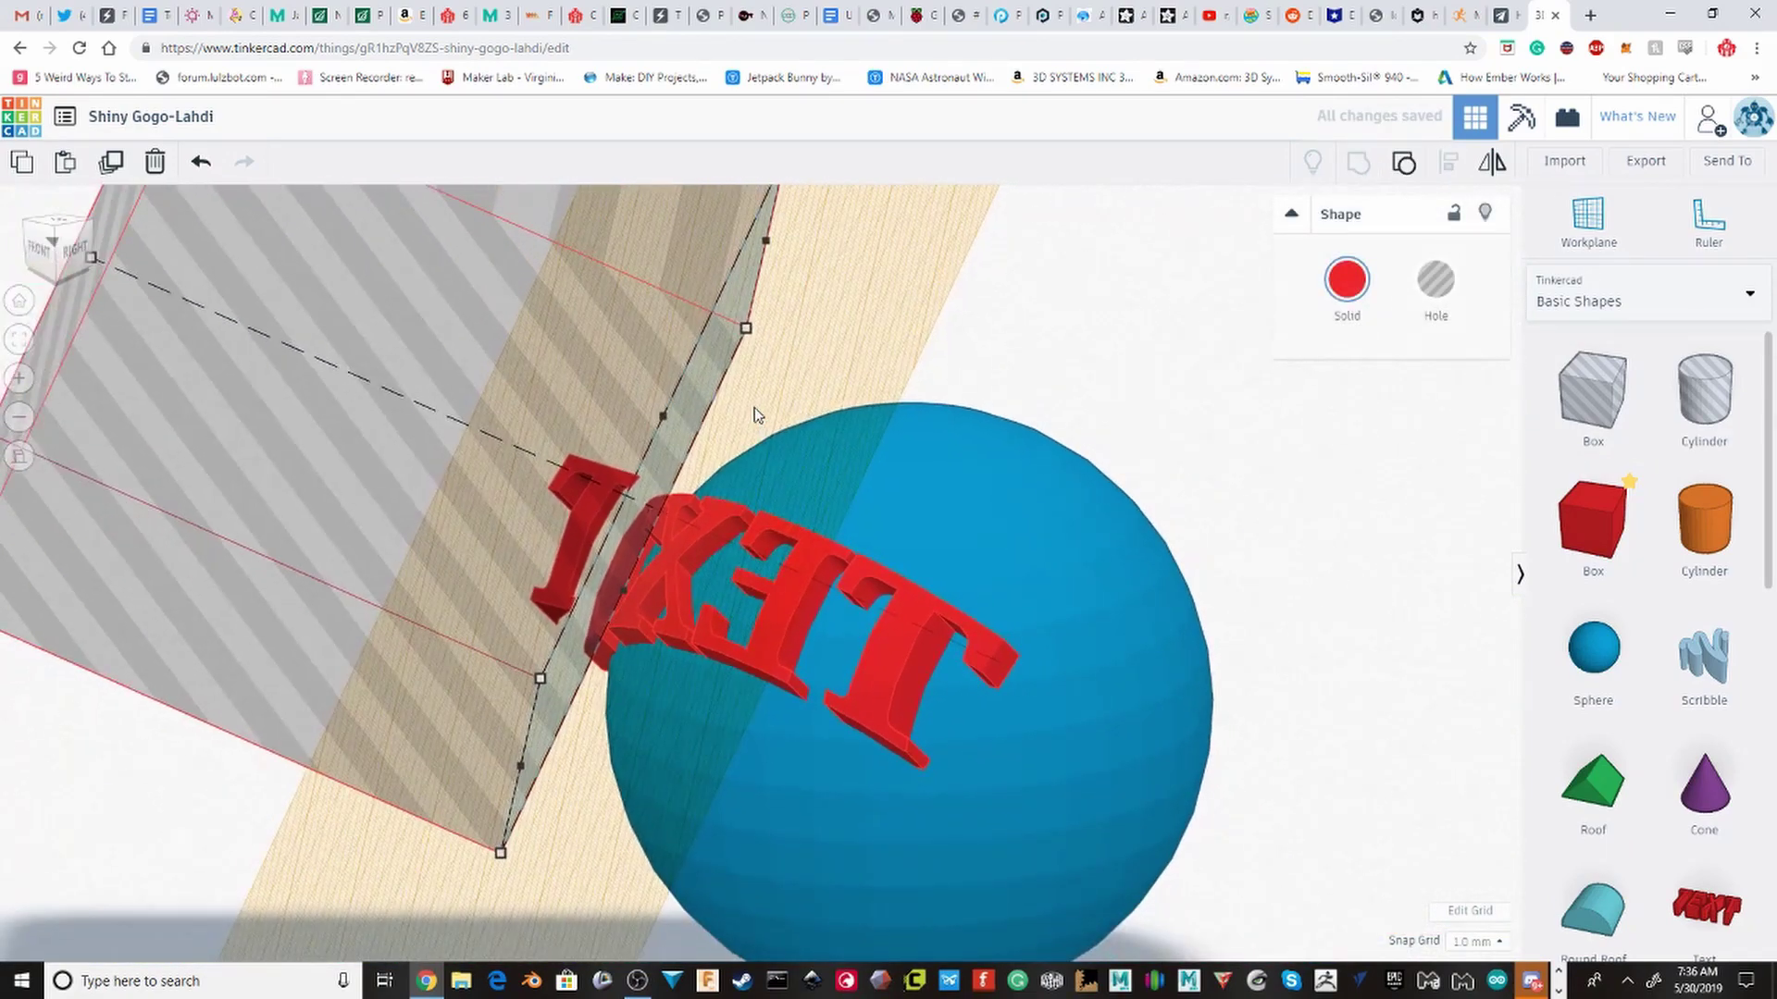
right_drag(807, 404, 1305, 523)
right_drag(1409, 605, 1118, 746)
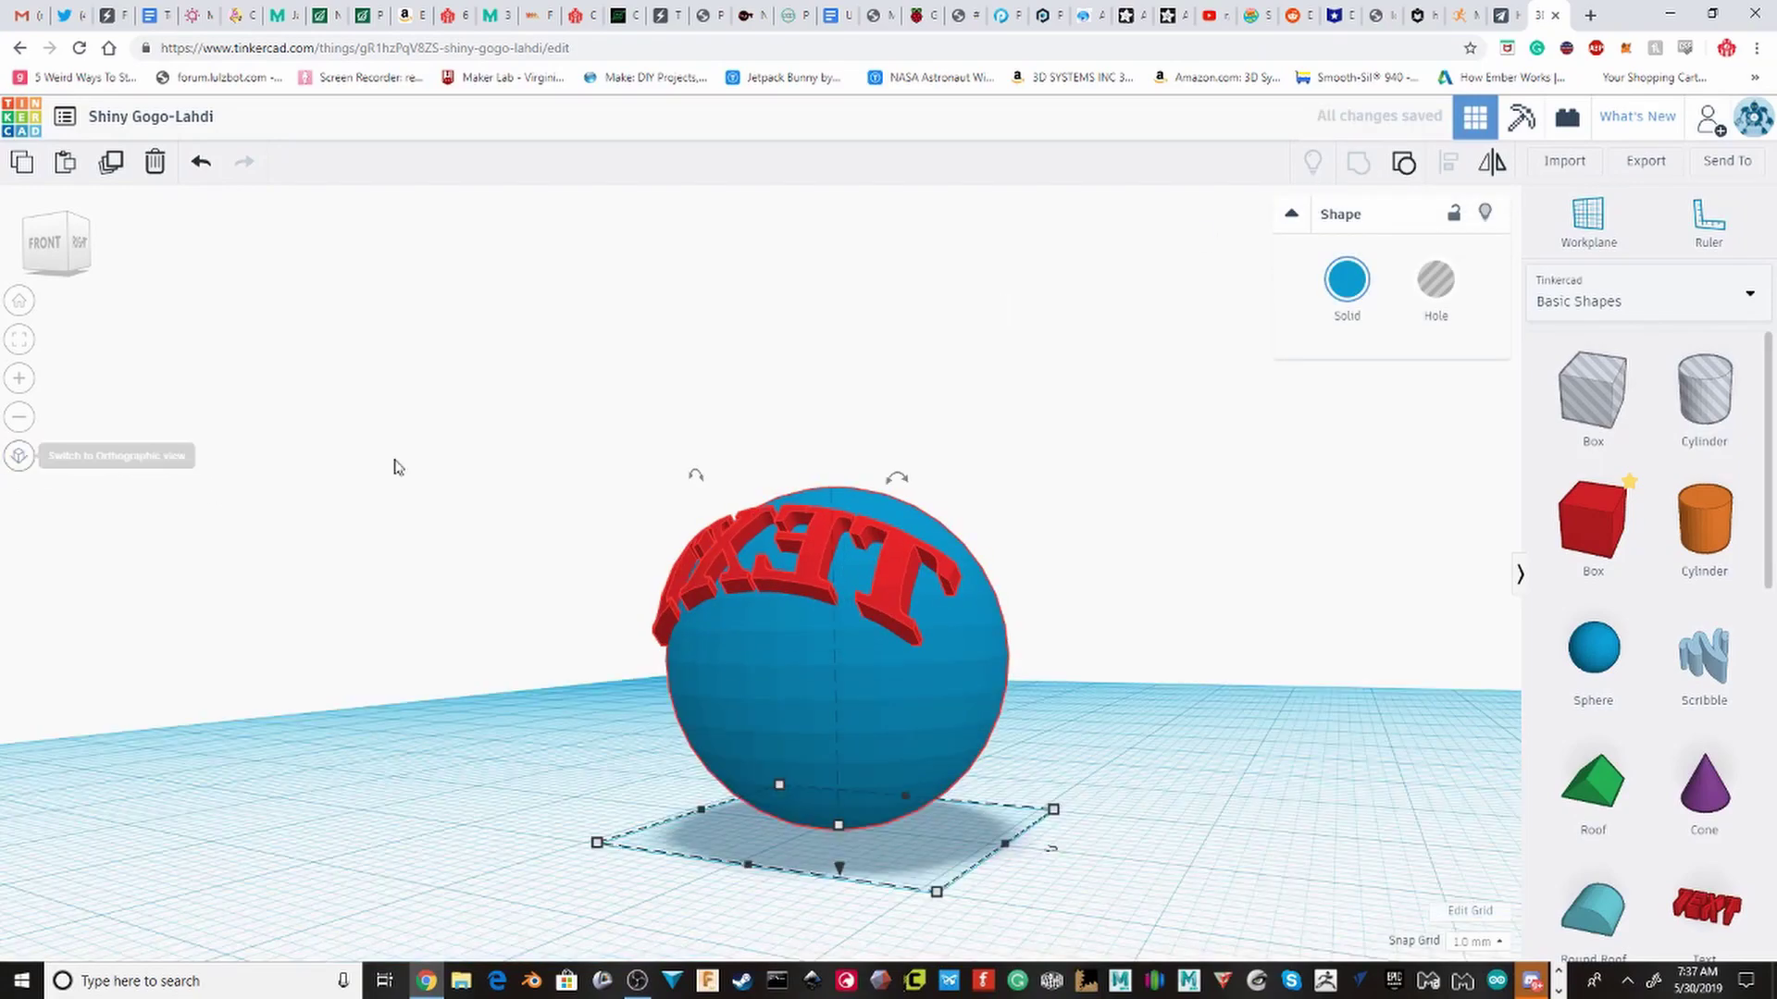
Step: Examine the merged text on the sphere from the top-front, comparing perspective and orthographic projection
right_drag(392, 468, 803, 568)
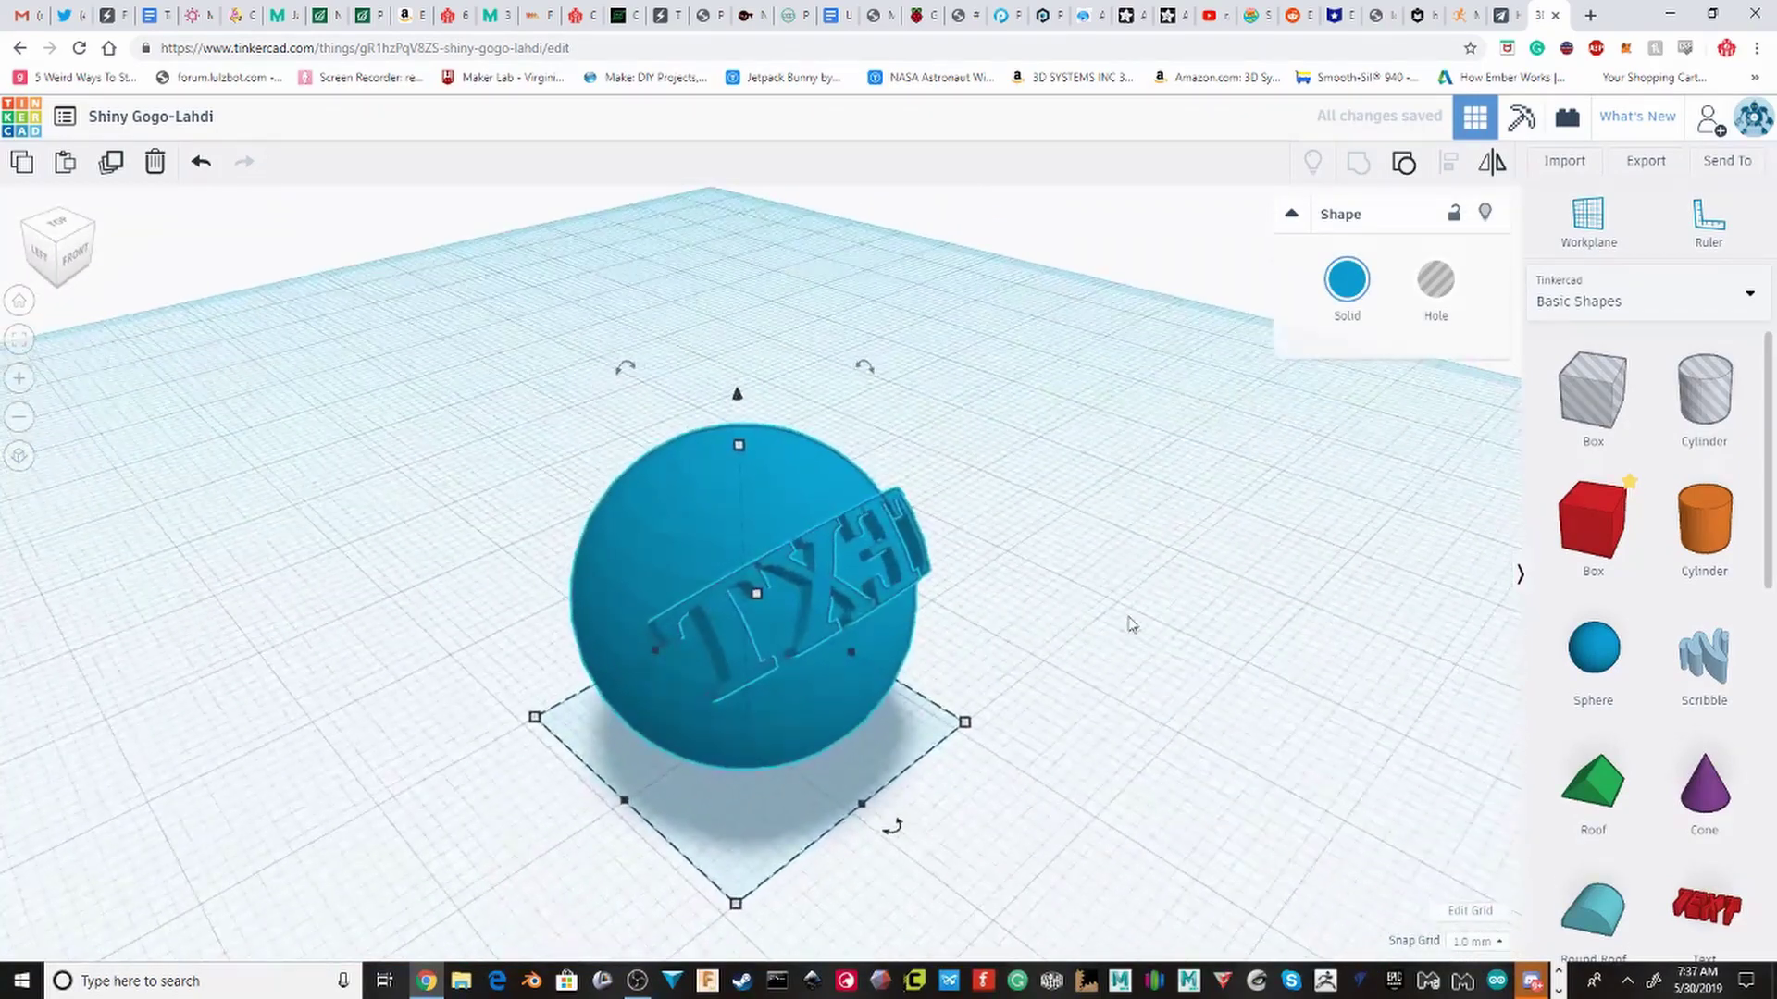
right_drag(1130, 623, 968, 638)
scroll(888, 620, down, 5)
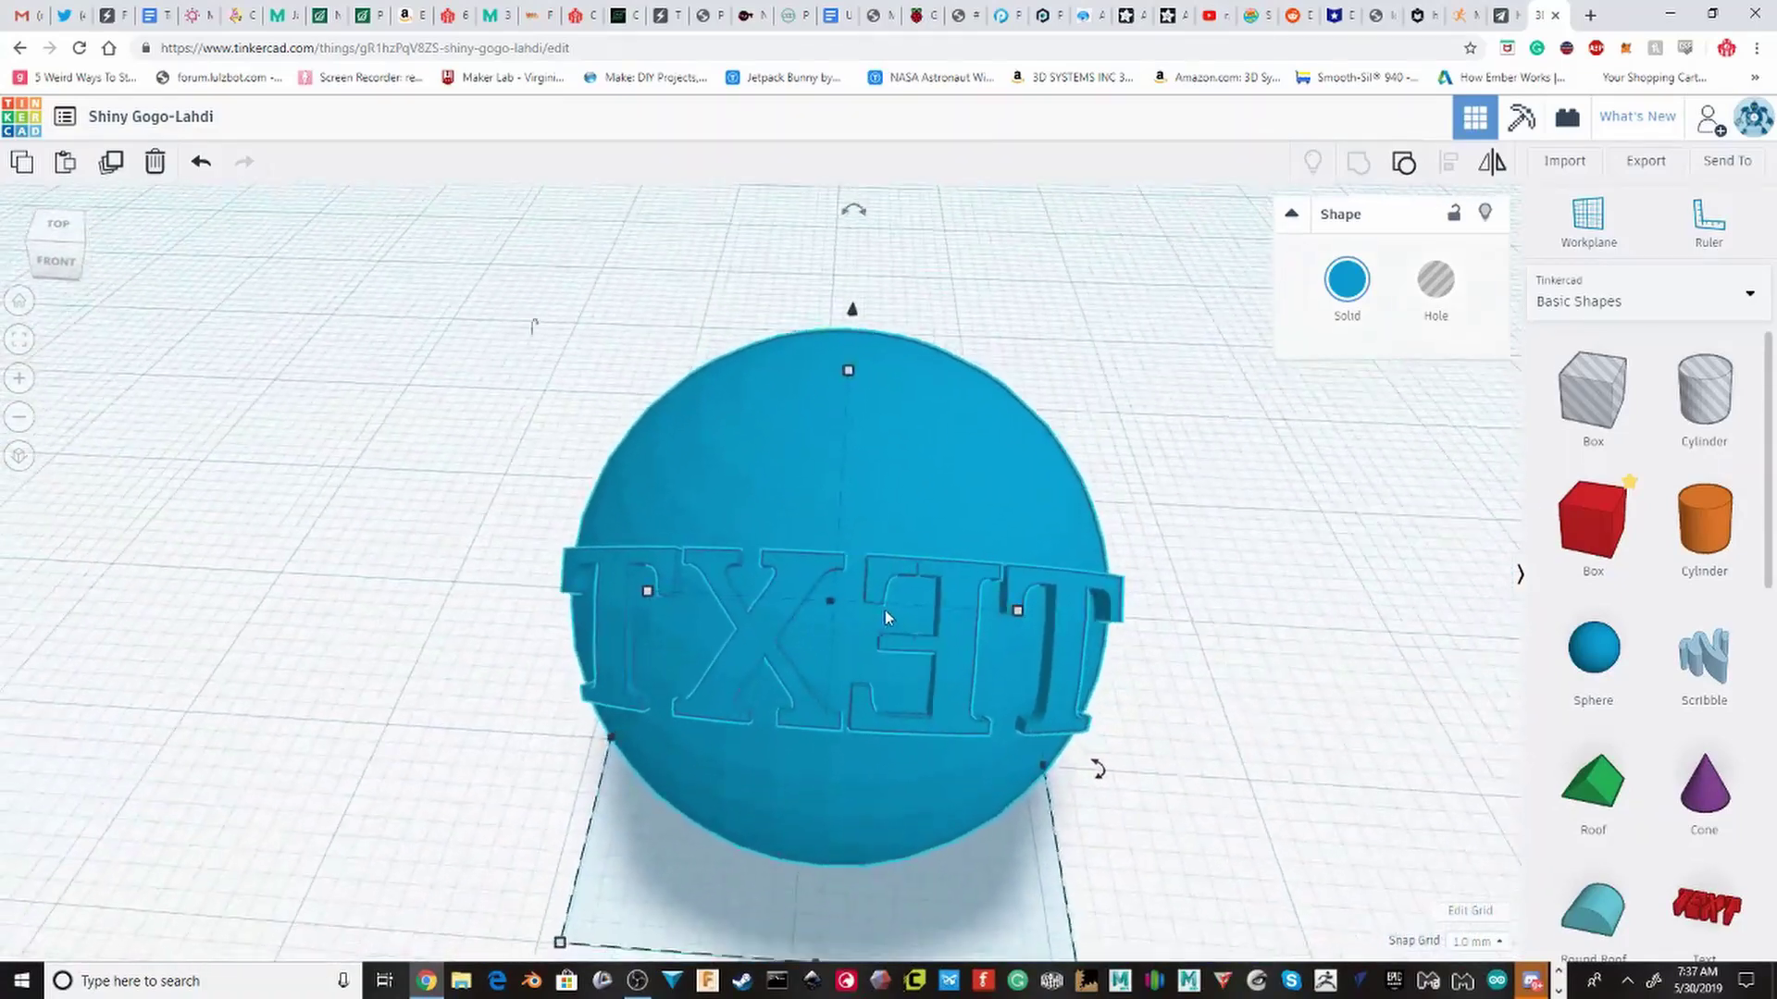
click(43, 246)
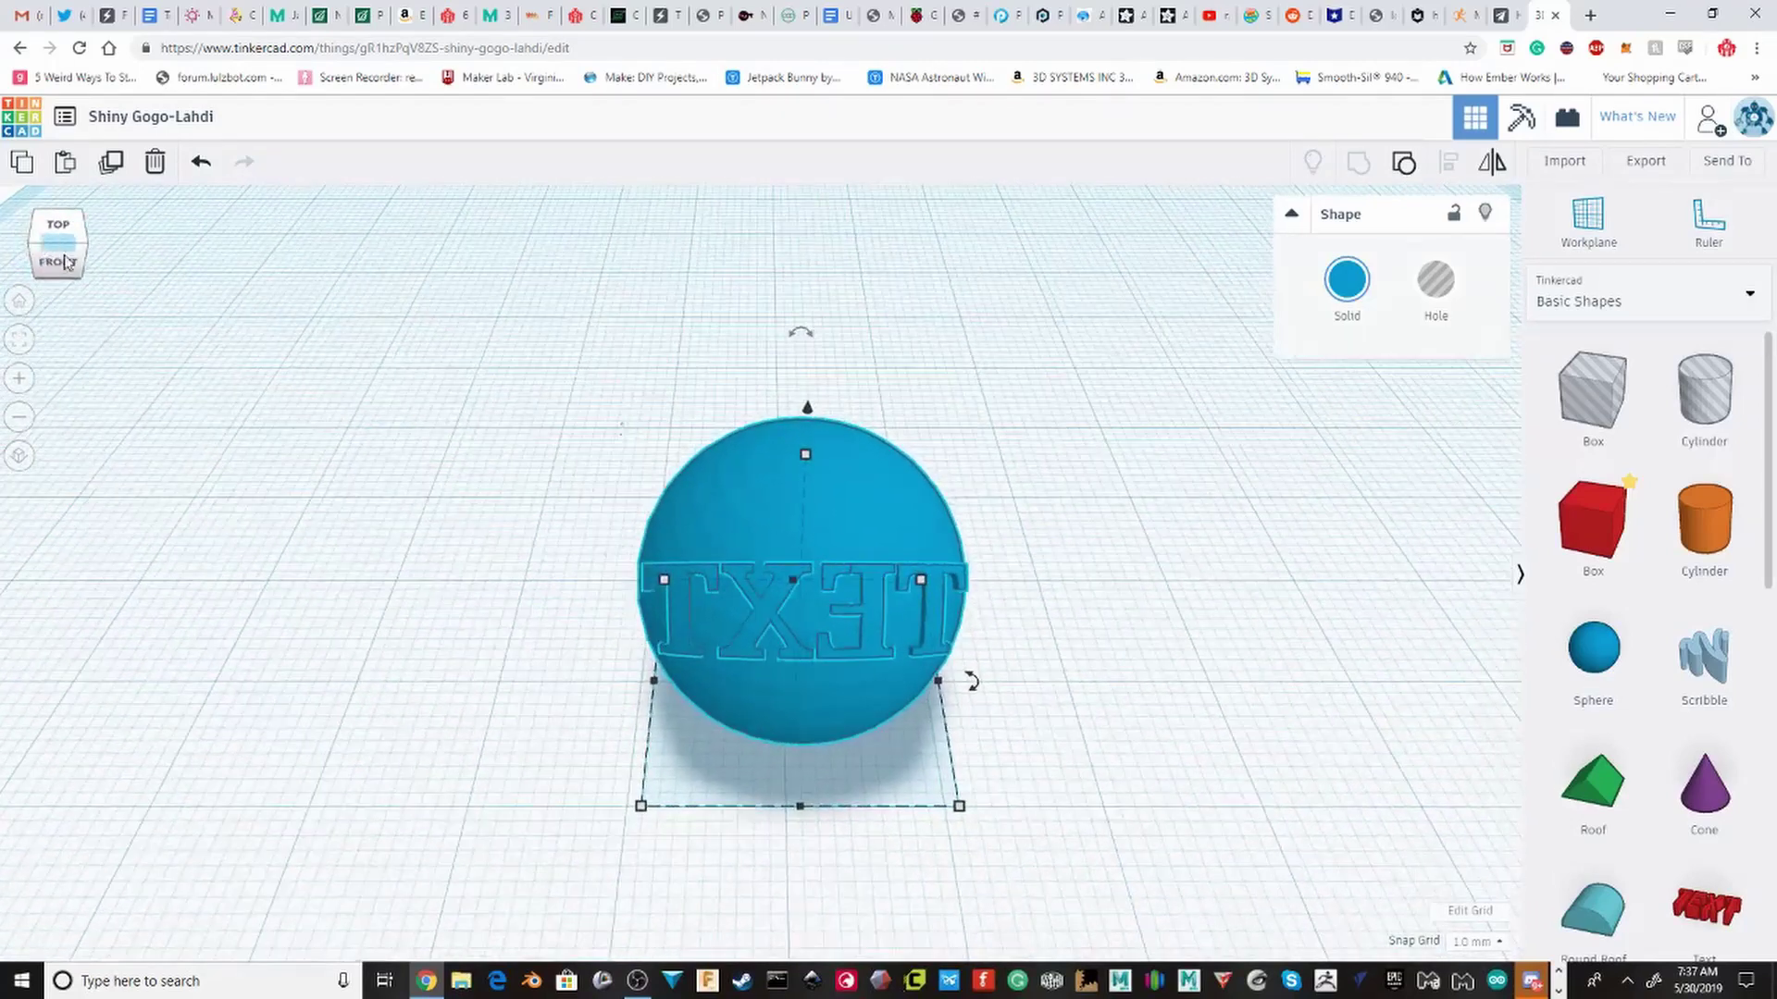
click(20, 456)
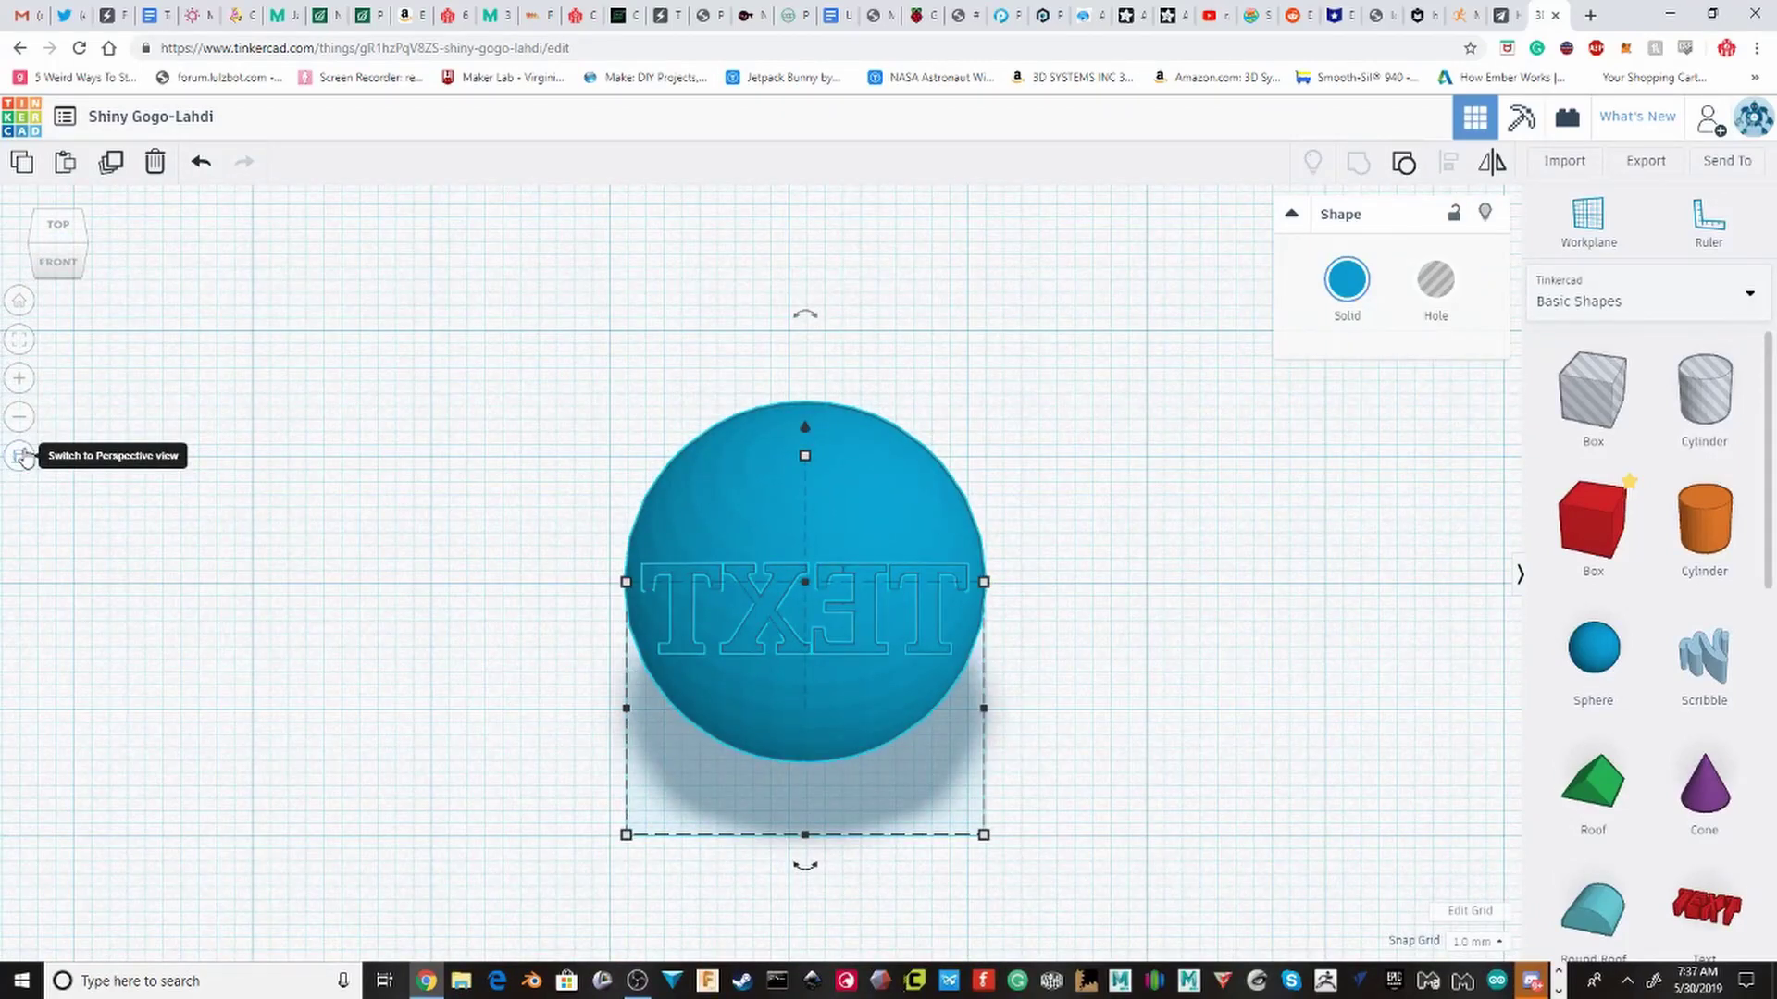
click(20, 456)
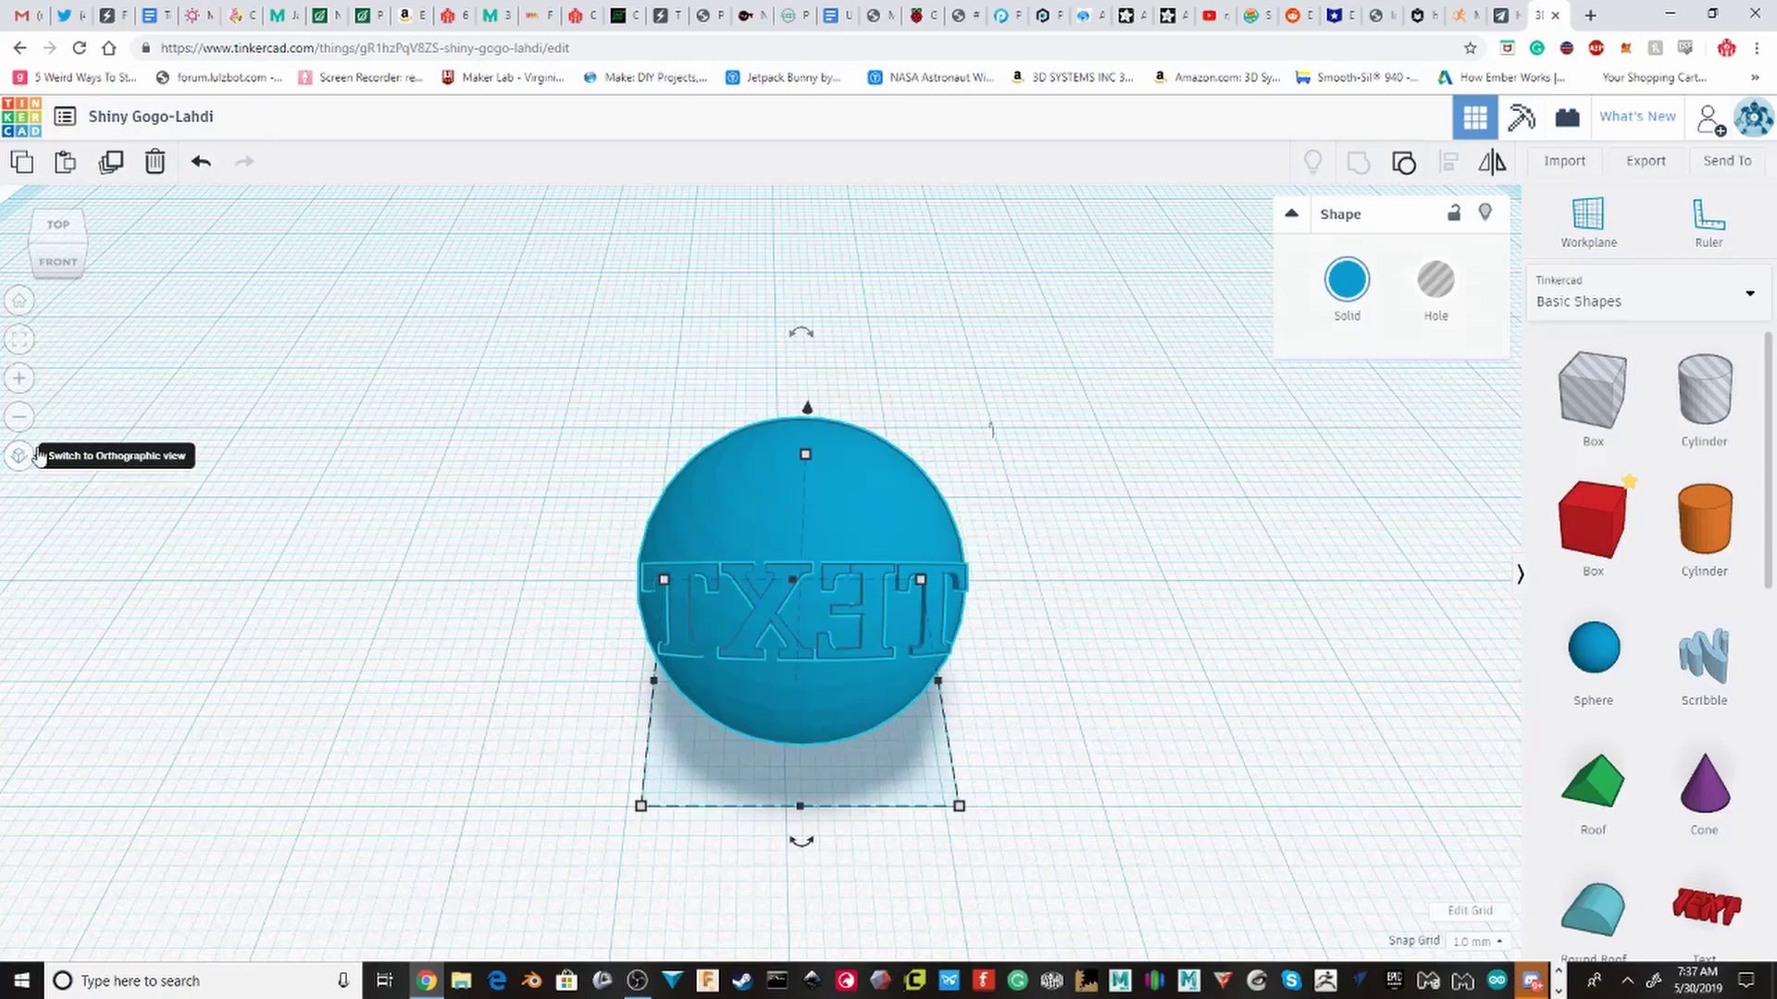
right_drag(39, 457, 571, 523)
click(19, 457)
Step: Mirror the grouped sphere horizontally so the lettering reads TEXT from left to right
right_drag(714, 500, 619, 532)
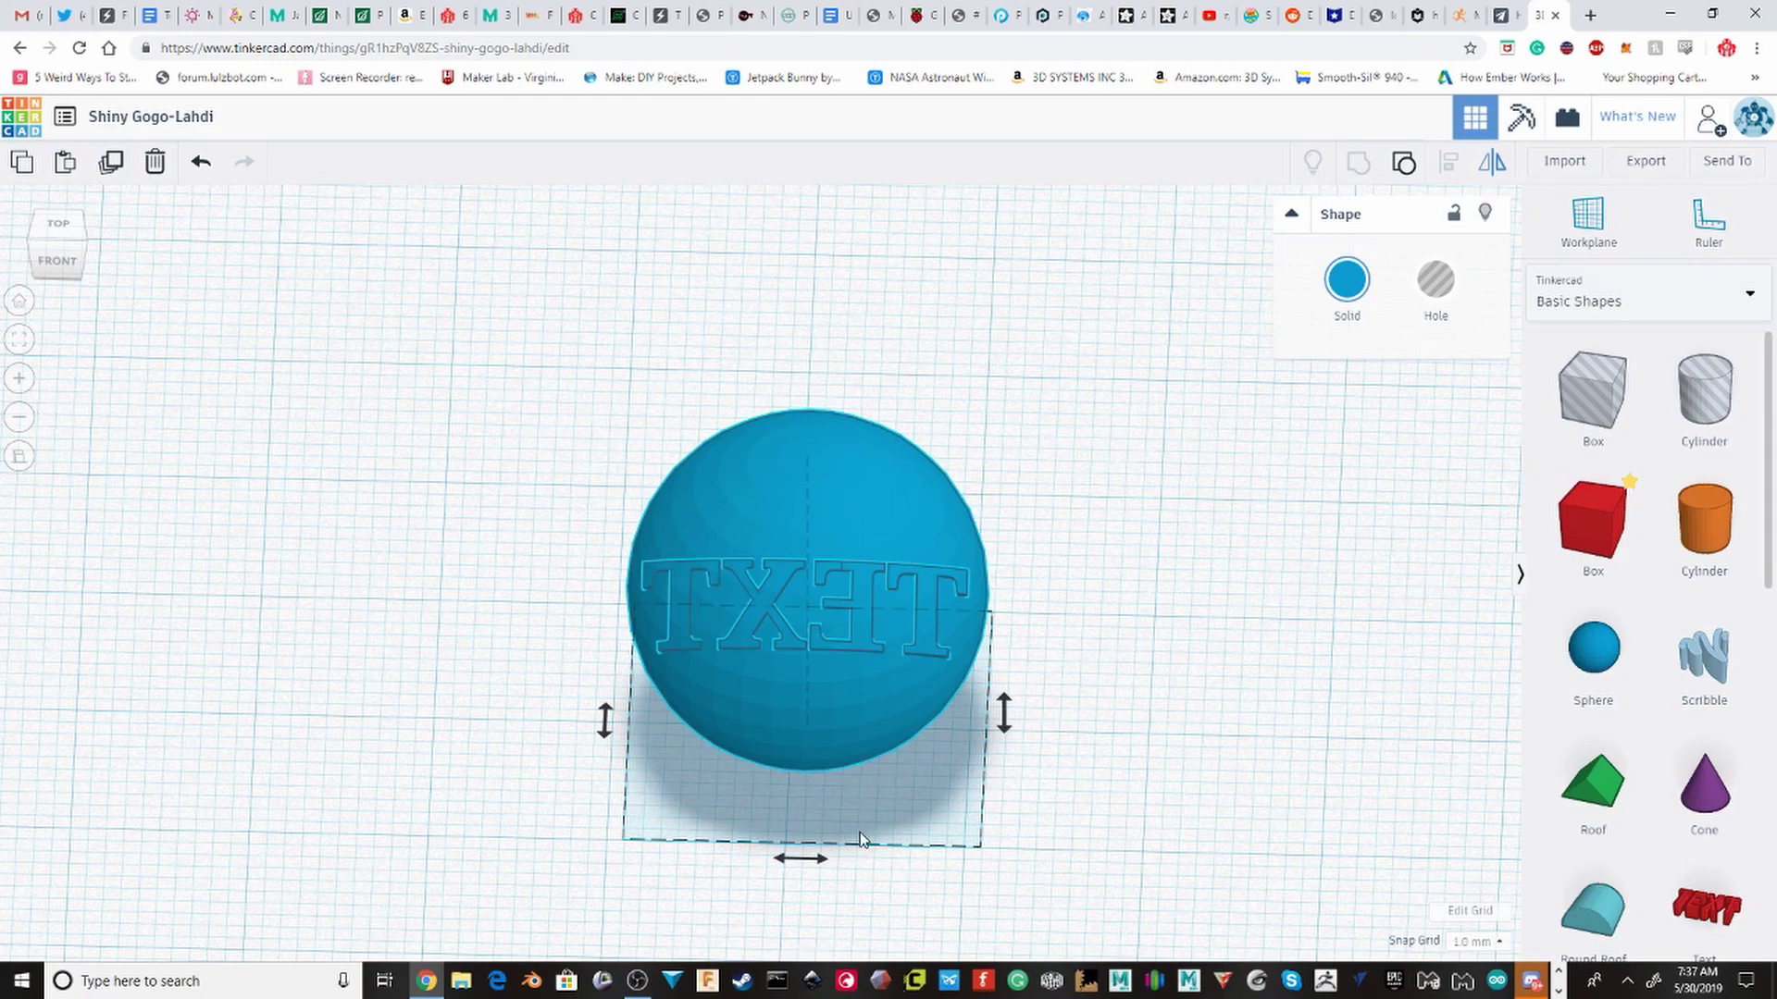
click(803, 858)
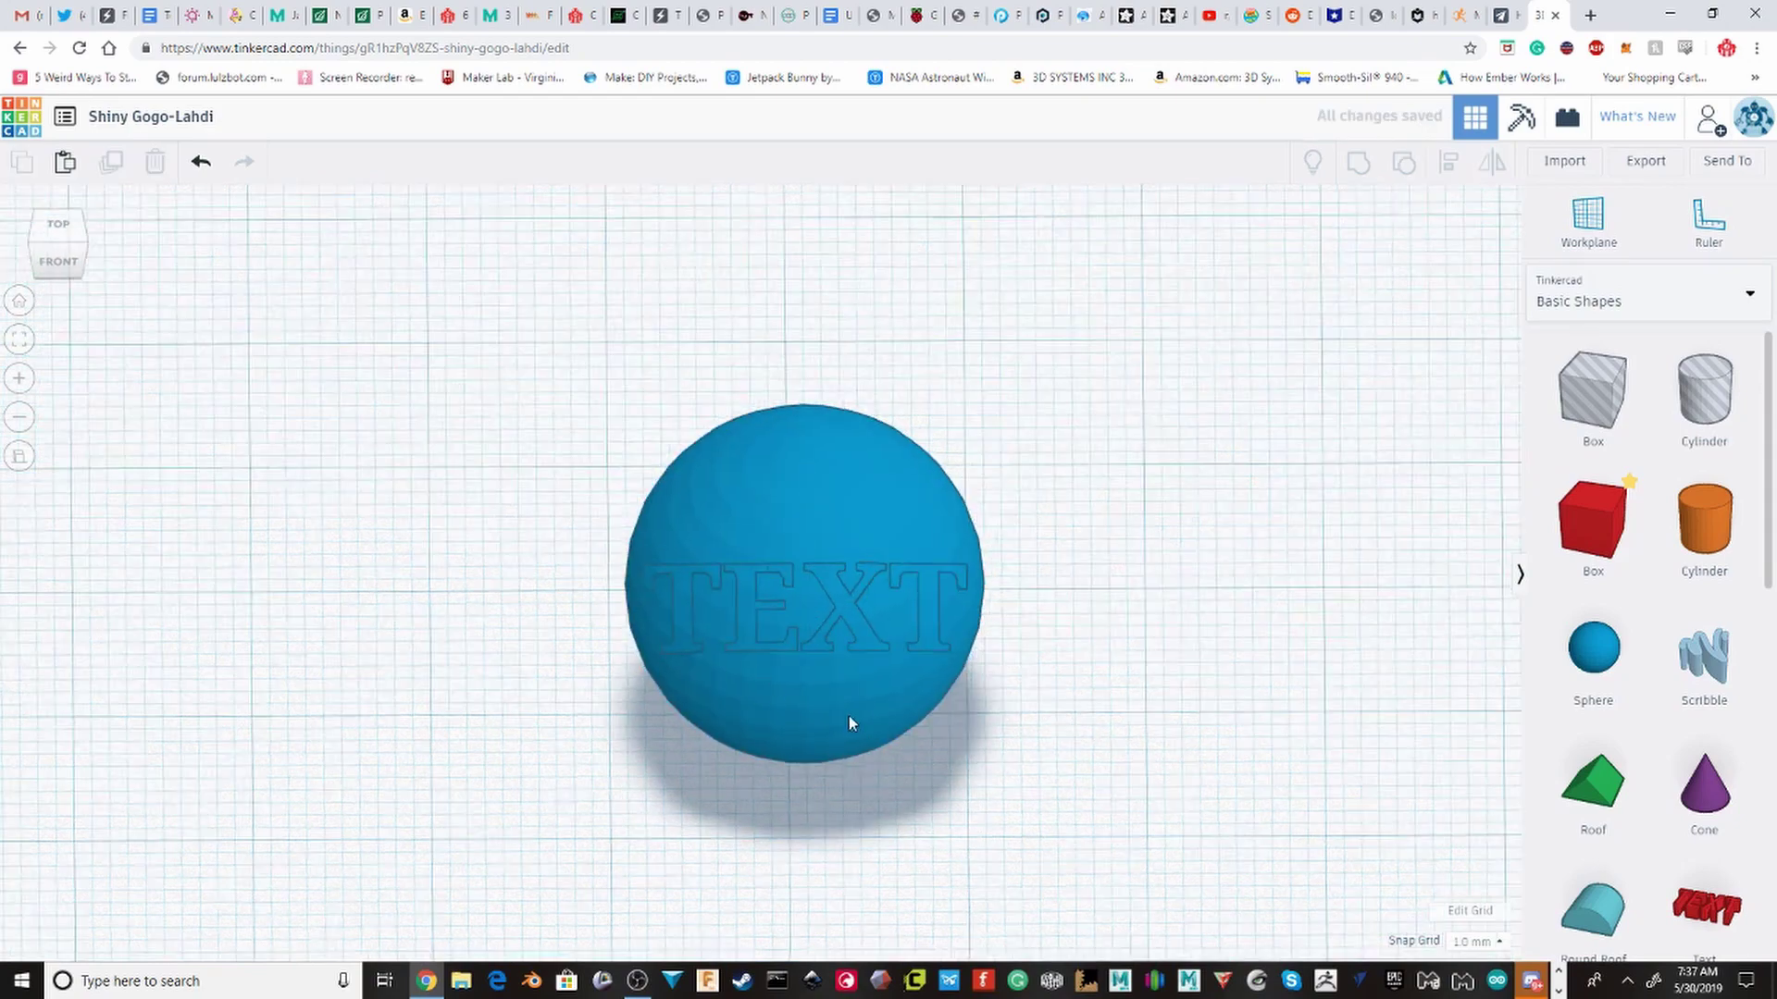
right_drag(848, 714, 741, 765)
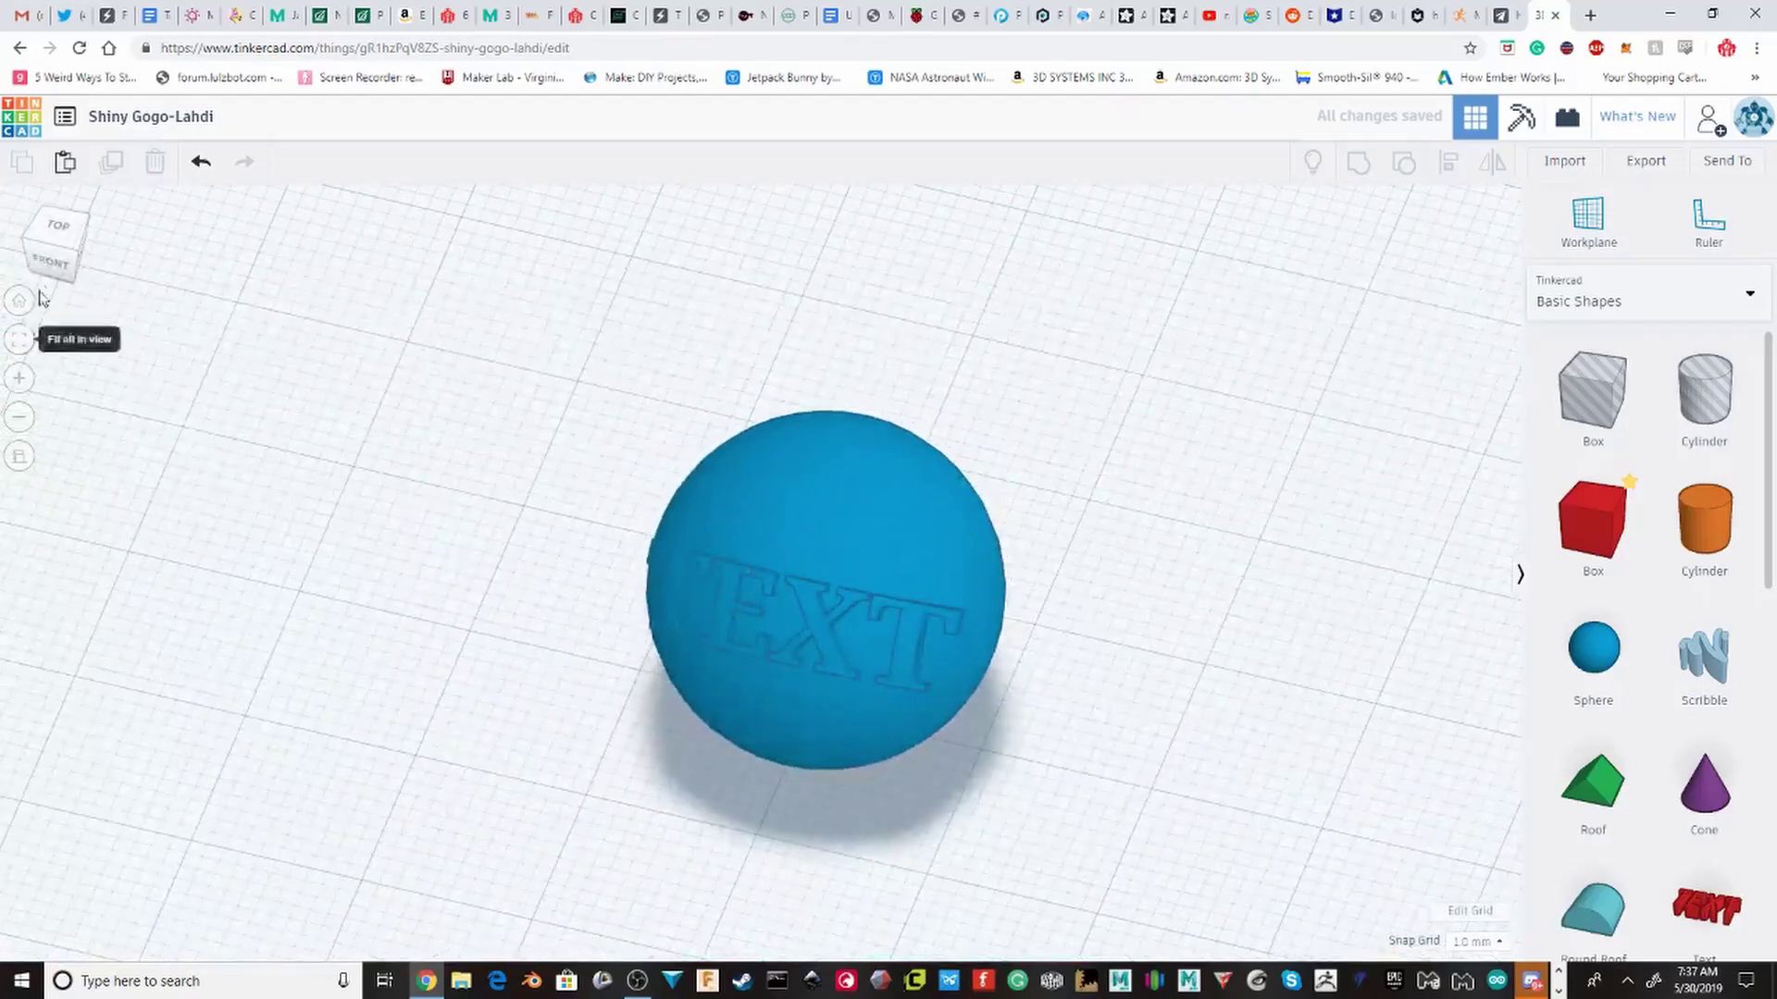
Step: Examine the raised TEXT lettering on the mirrored sphere from the top-front, the right side and the front, up close and from farther away
click(51, 246)
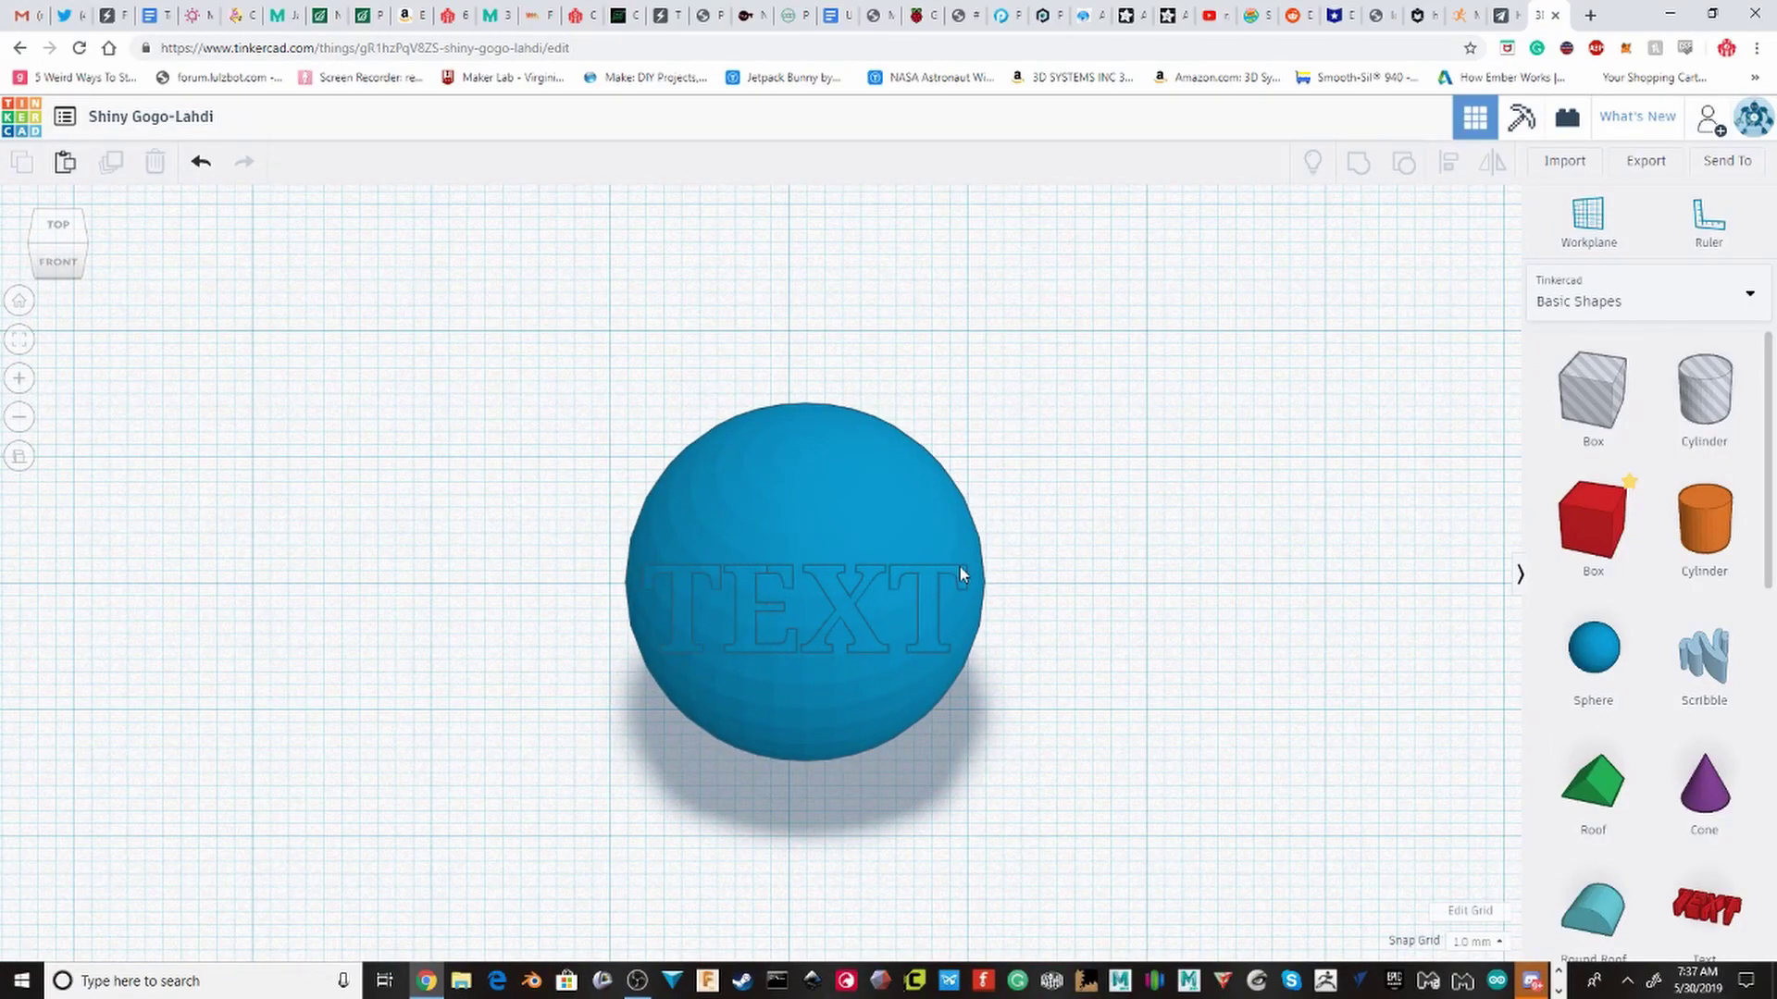
scroll(809, 691, up, 4)
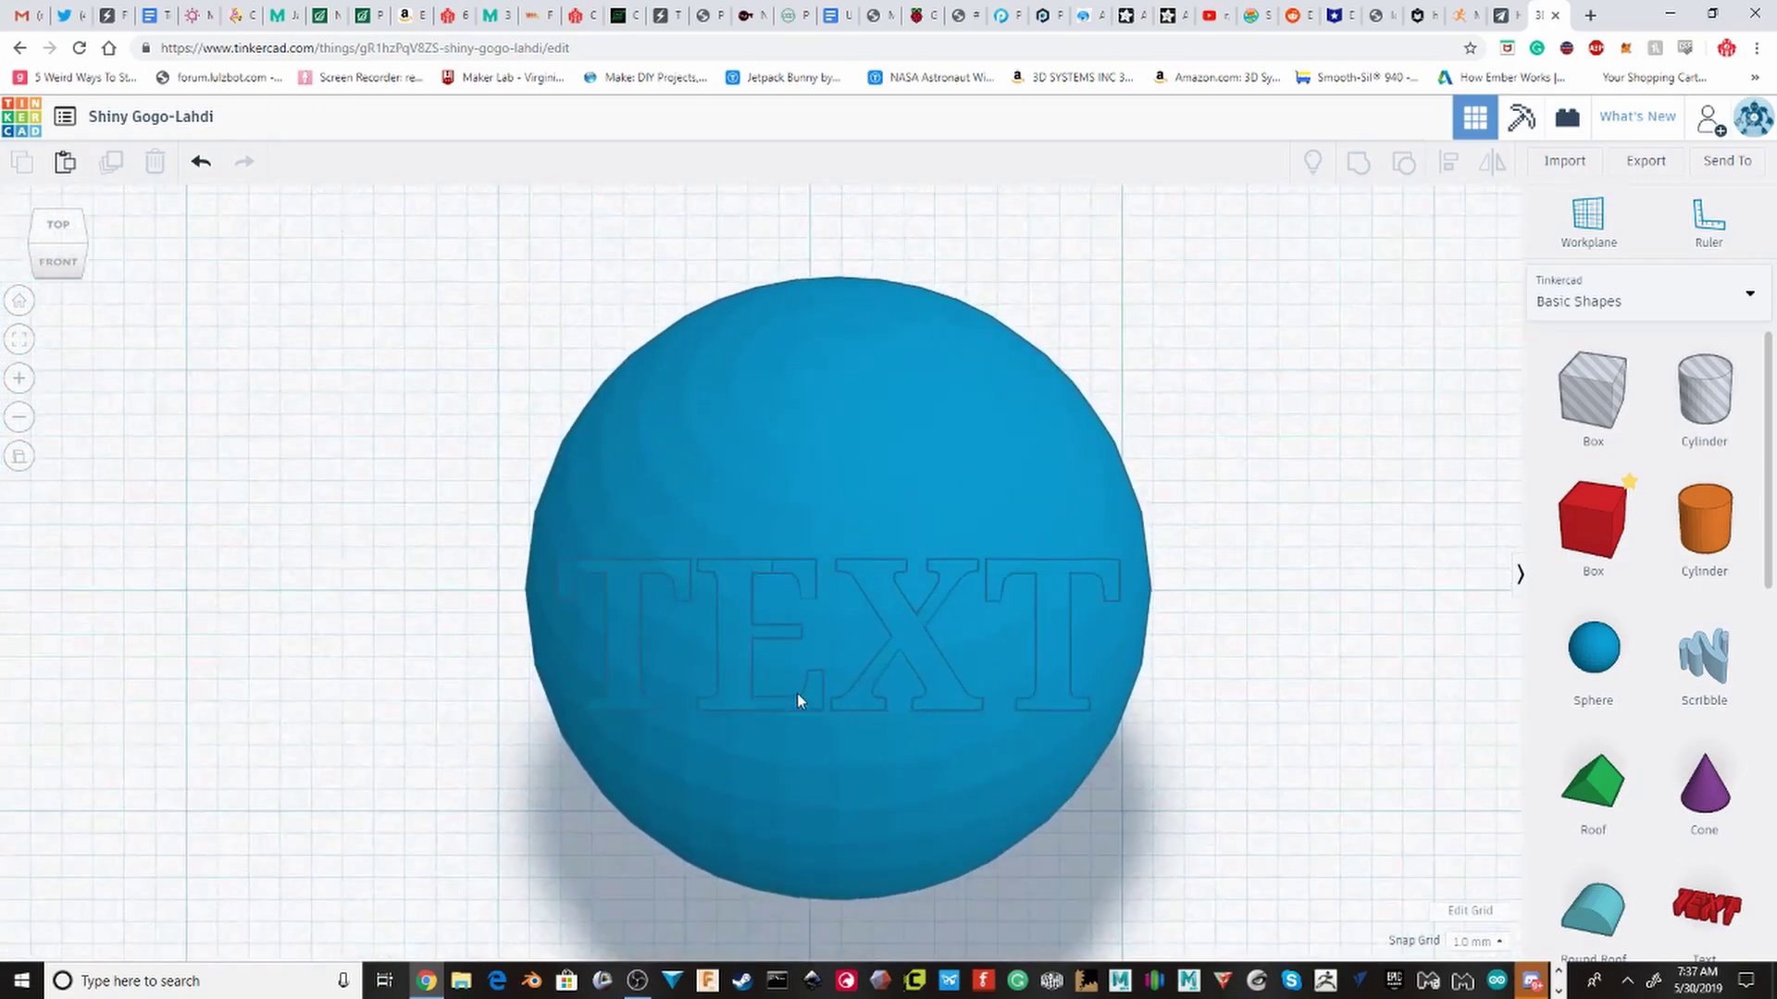
scroll(1064, 762, down, 3)
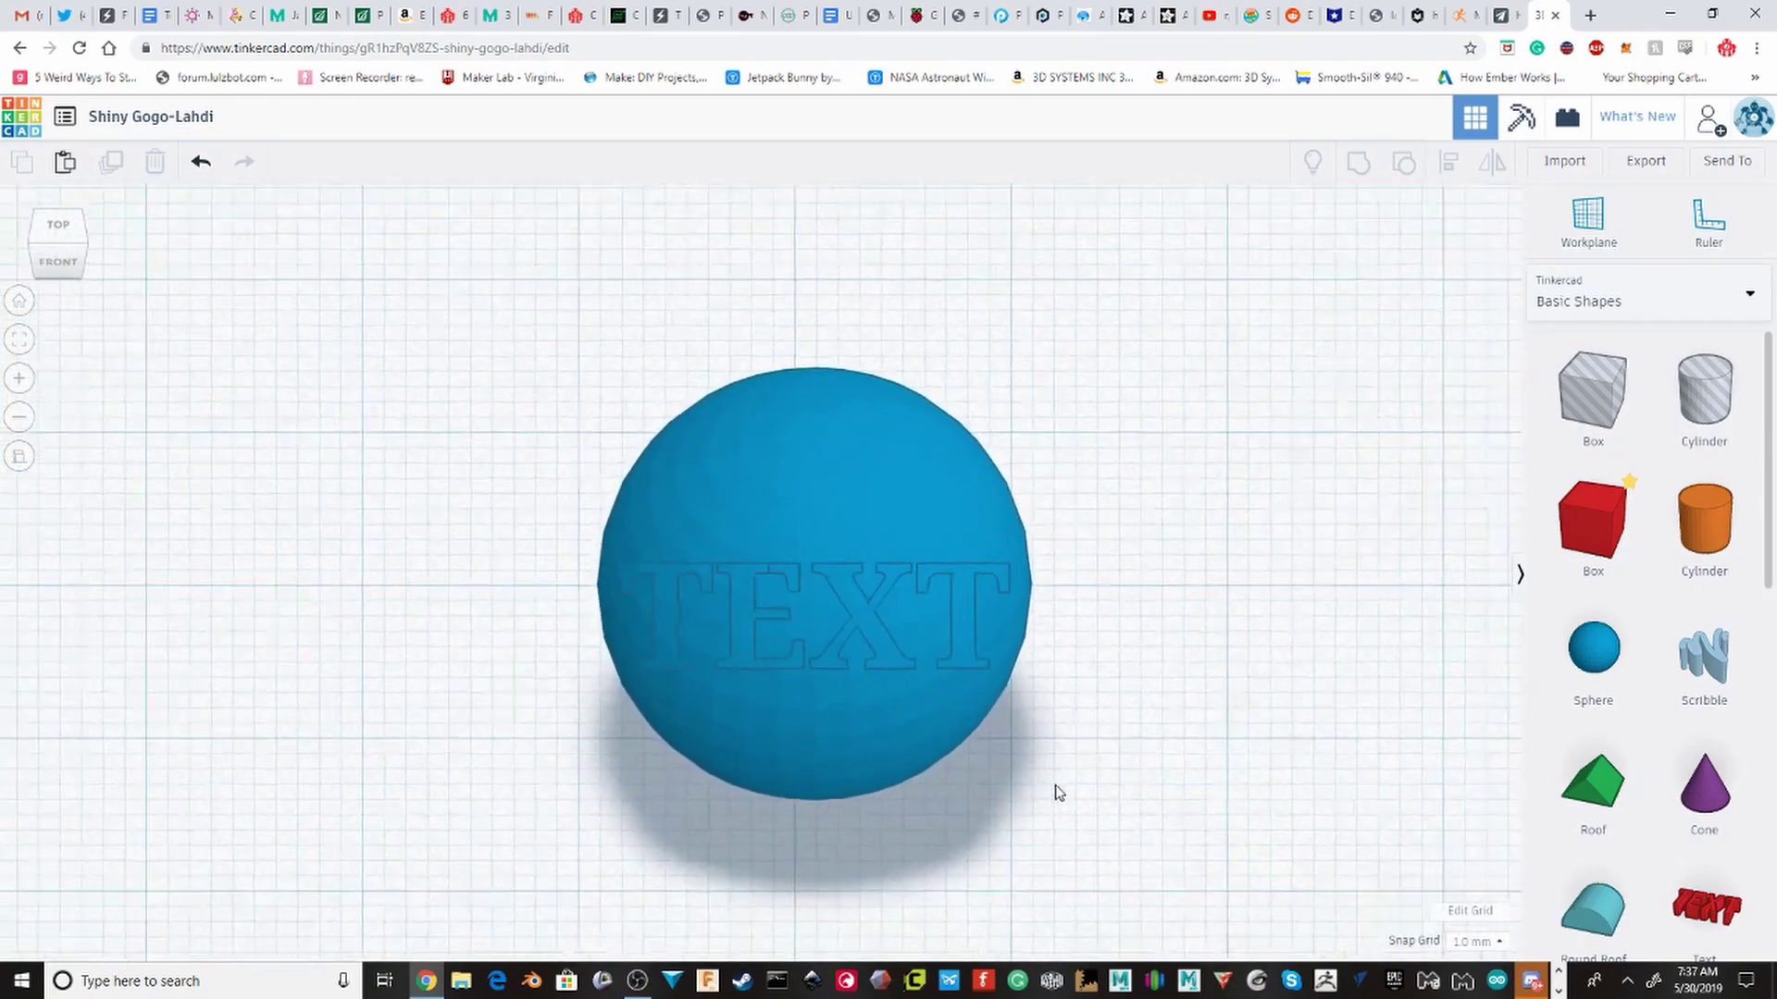
right_drag(1043, 789, 763, 690)
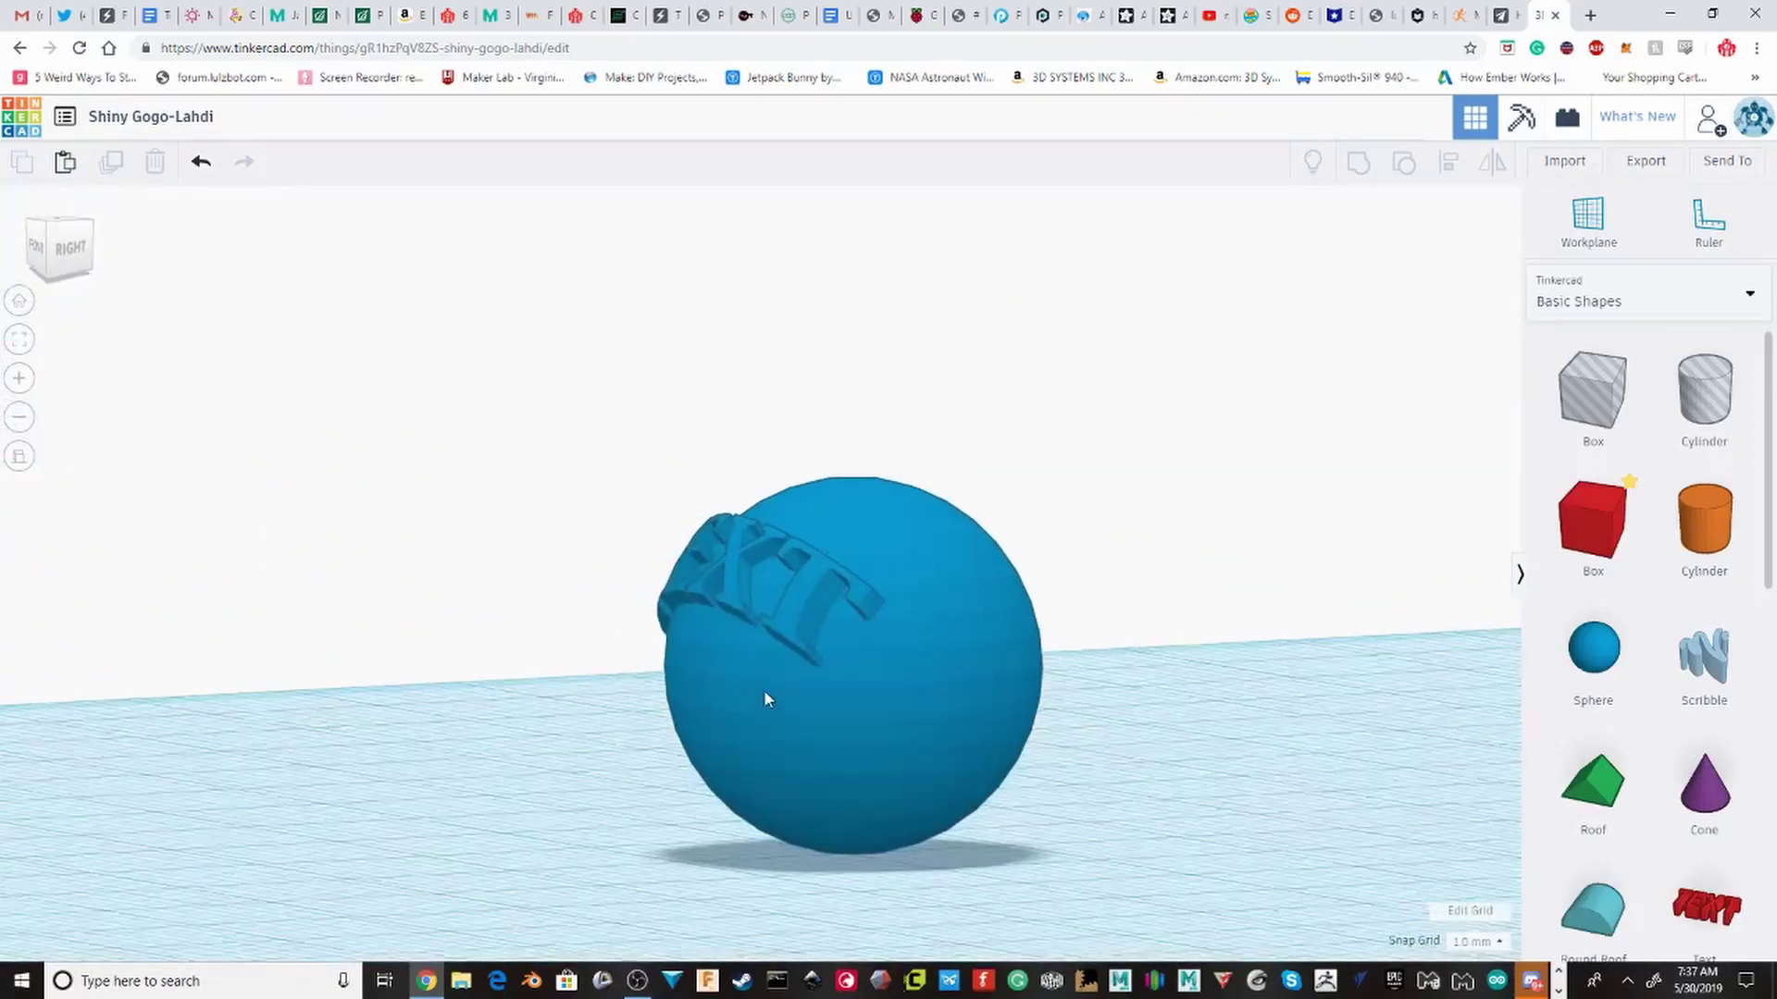
scroll(767, 685, up, 3)
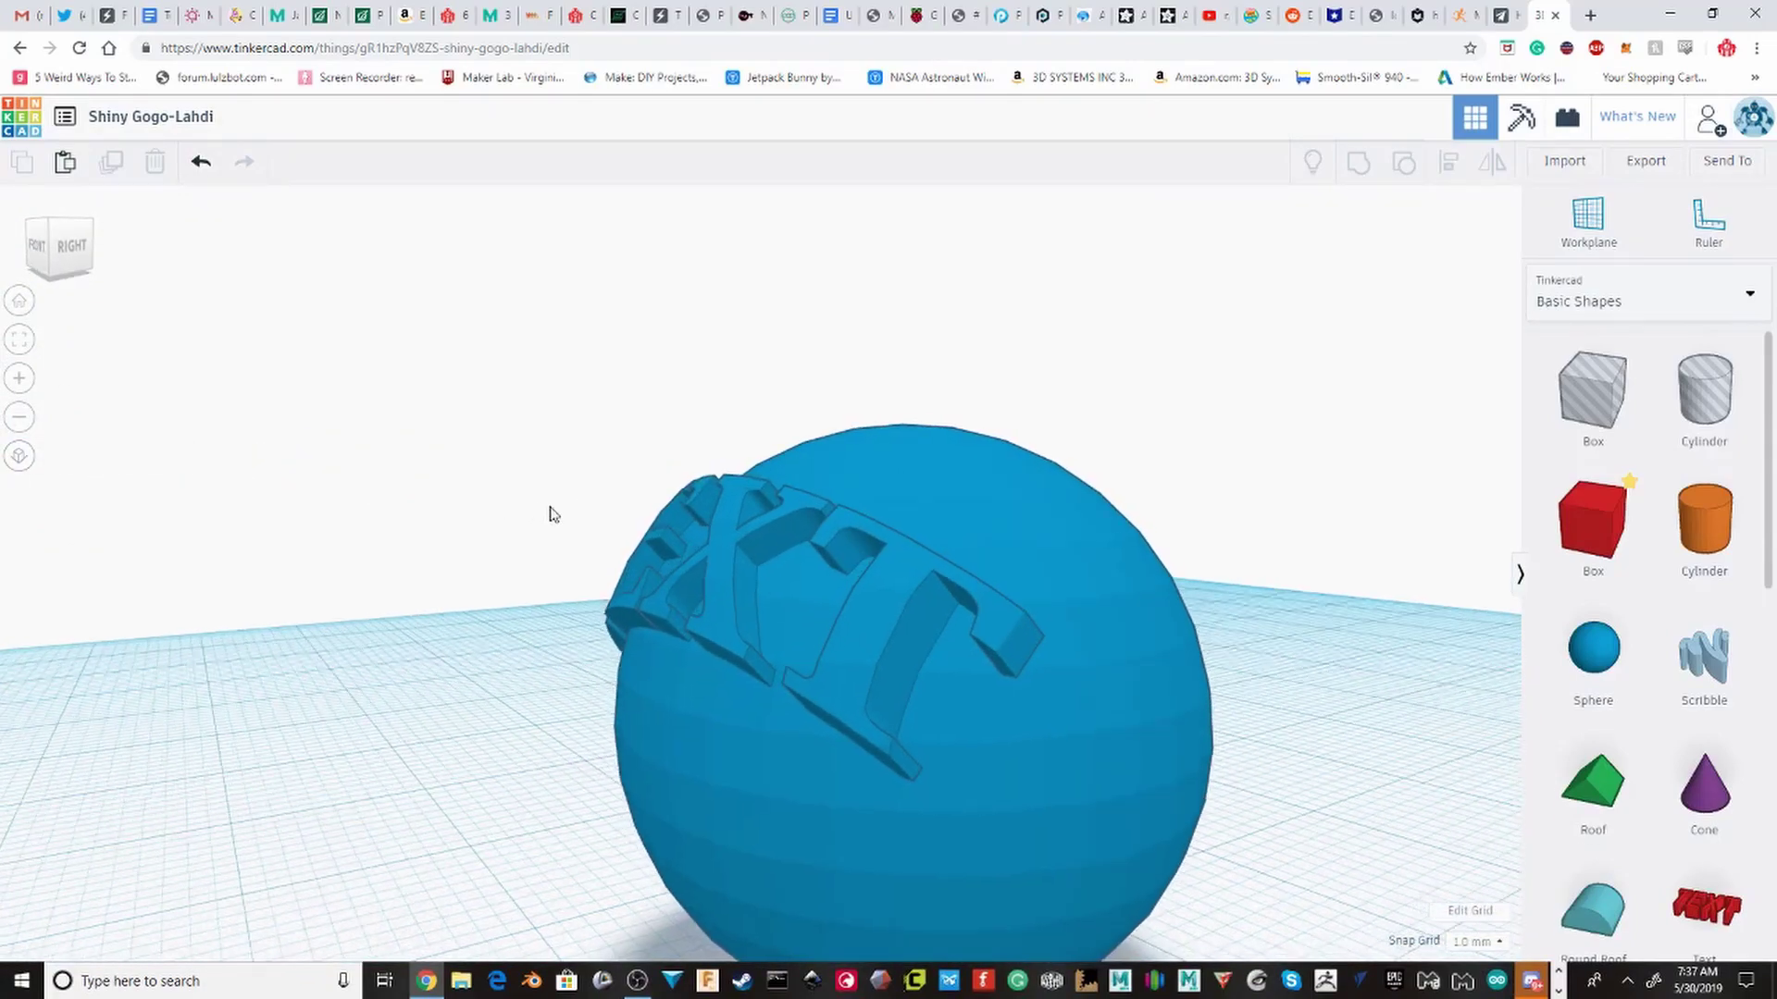
right_drag(551, 515, 840, 509)
scroll(838, 509, up, 2)
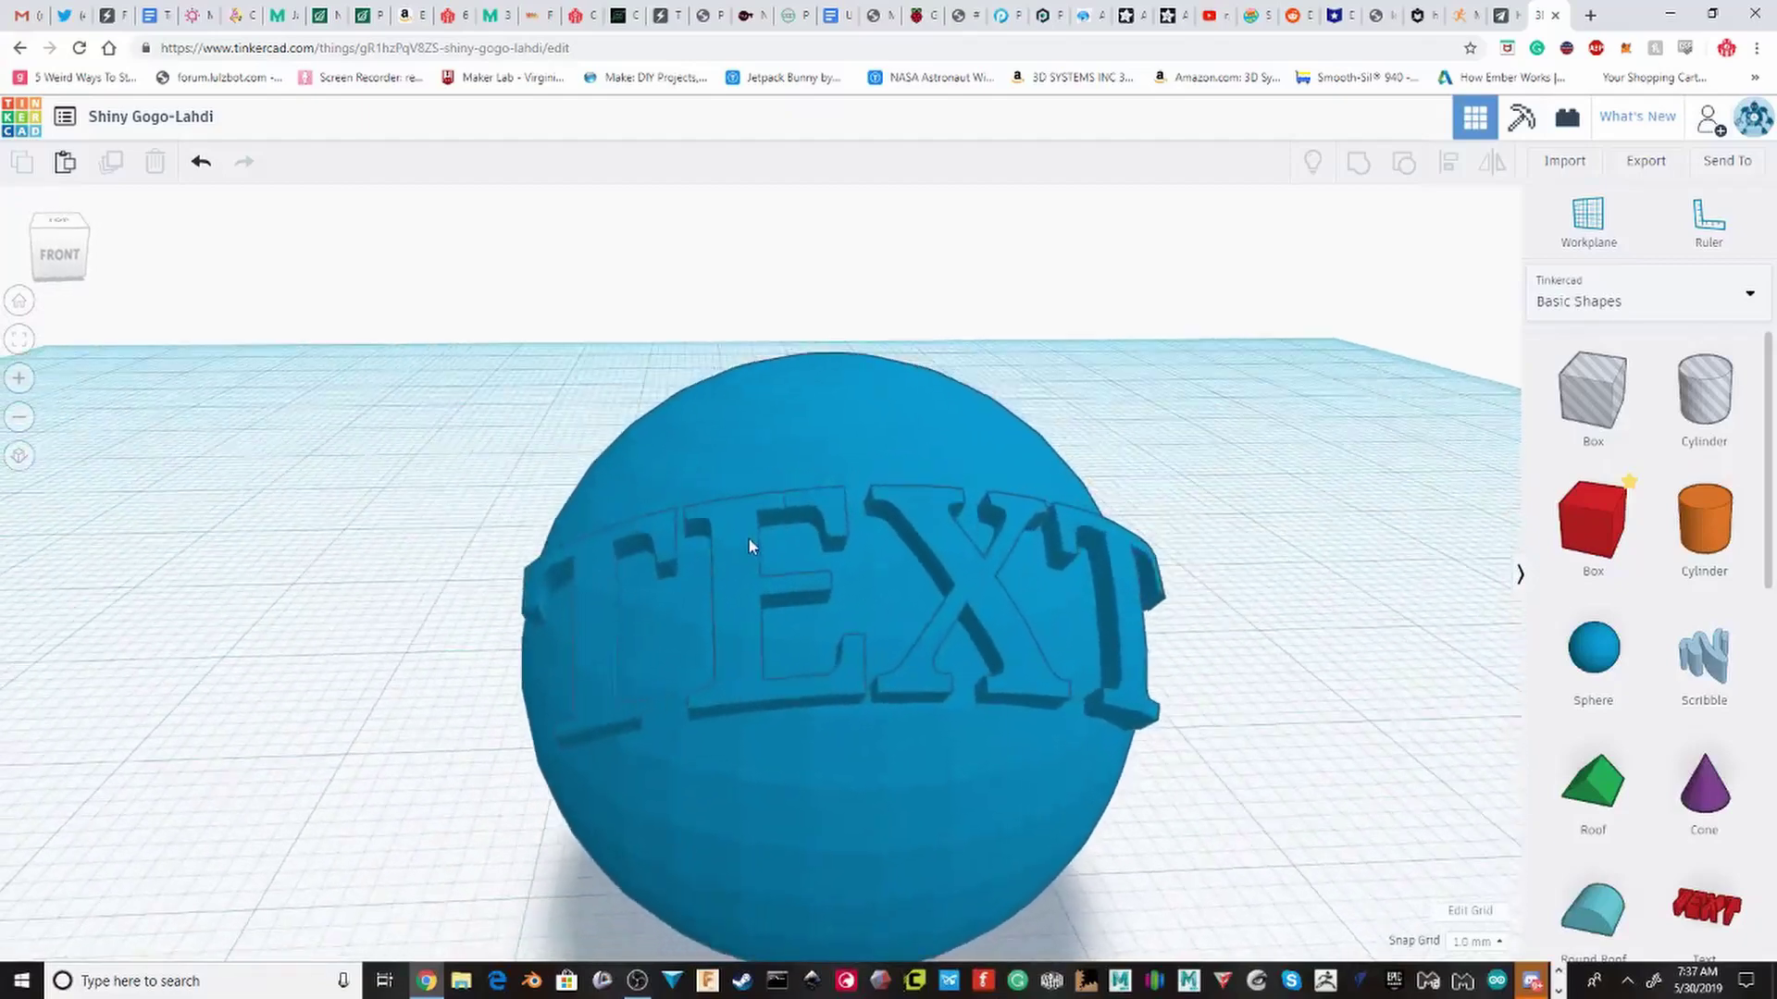
scroll(748, 538, down, 4)
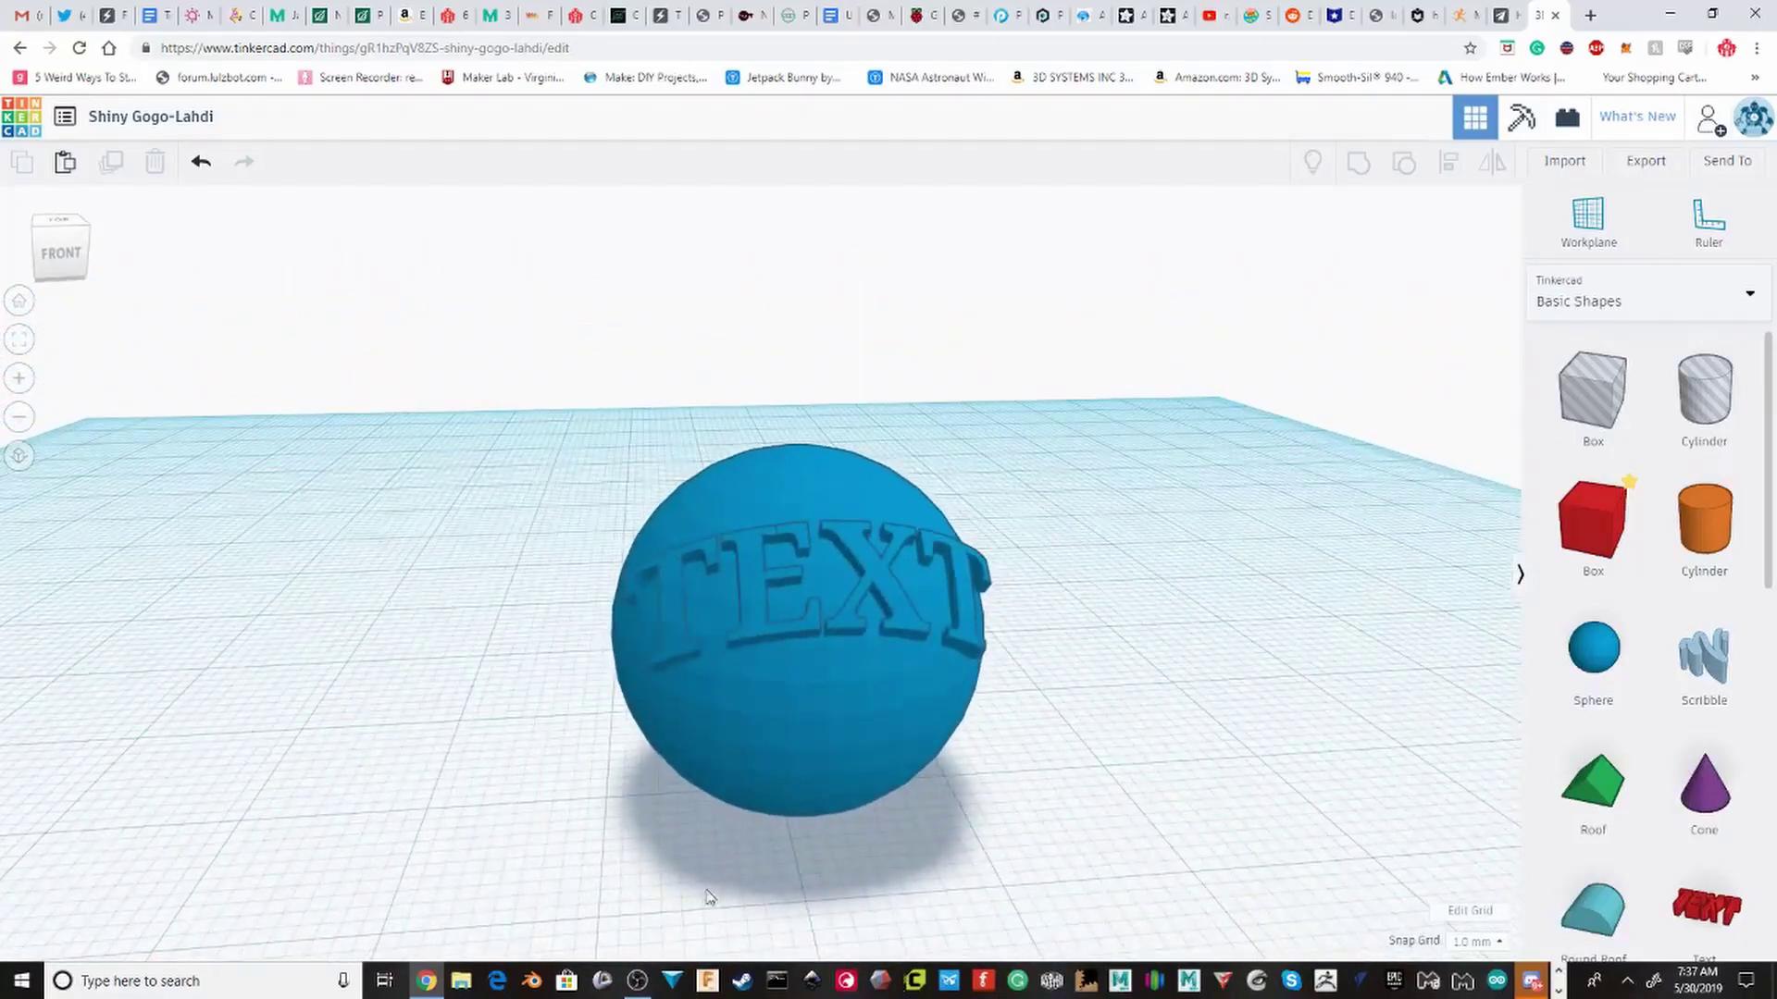
scroll(707, 735, up, 2)
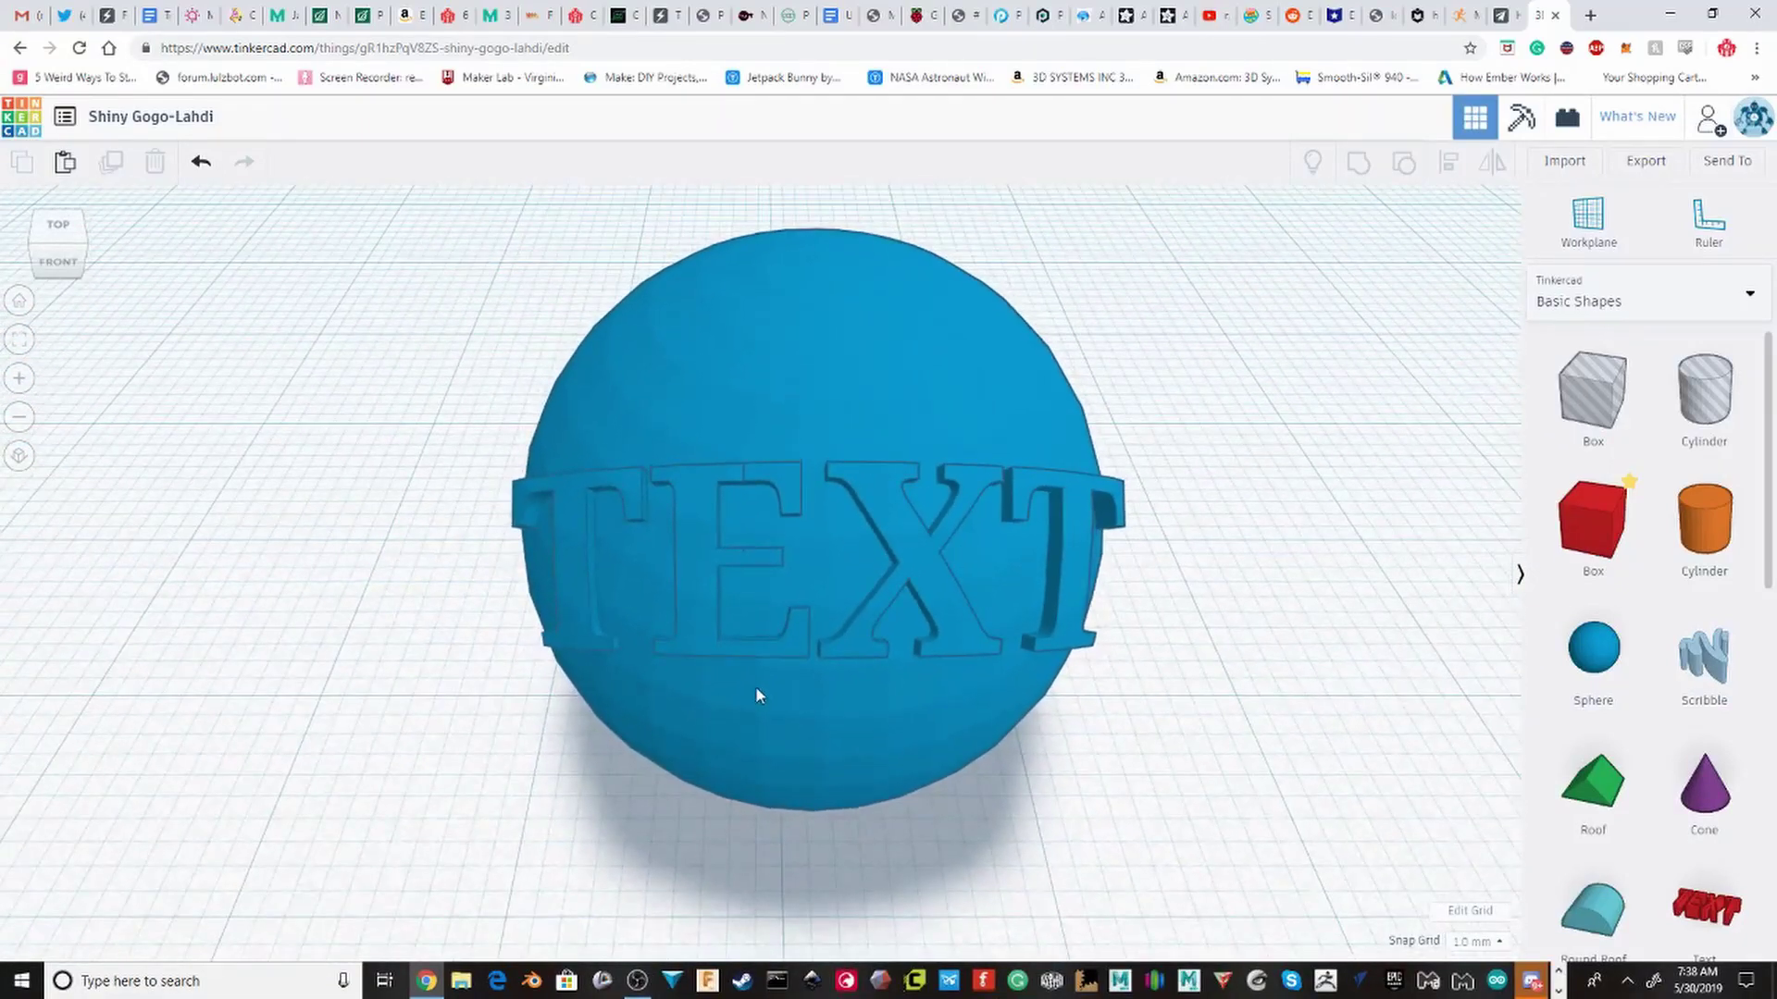
right_drag(755, 685, 968, 592)
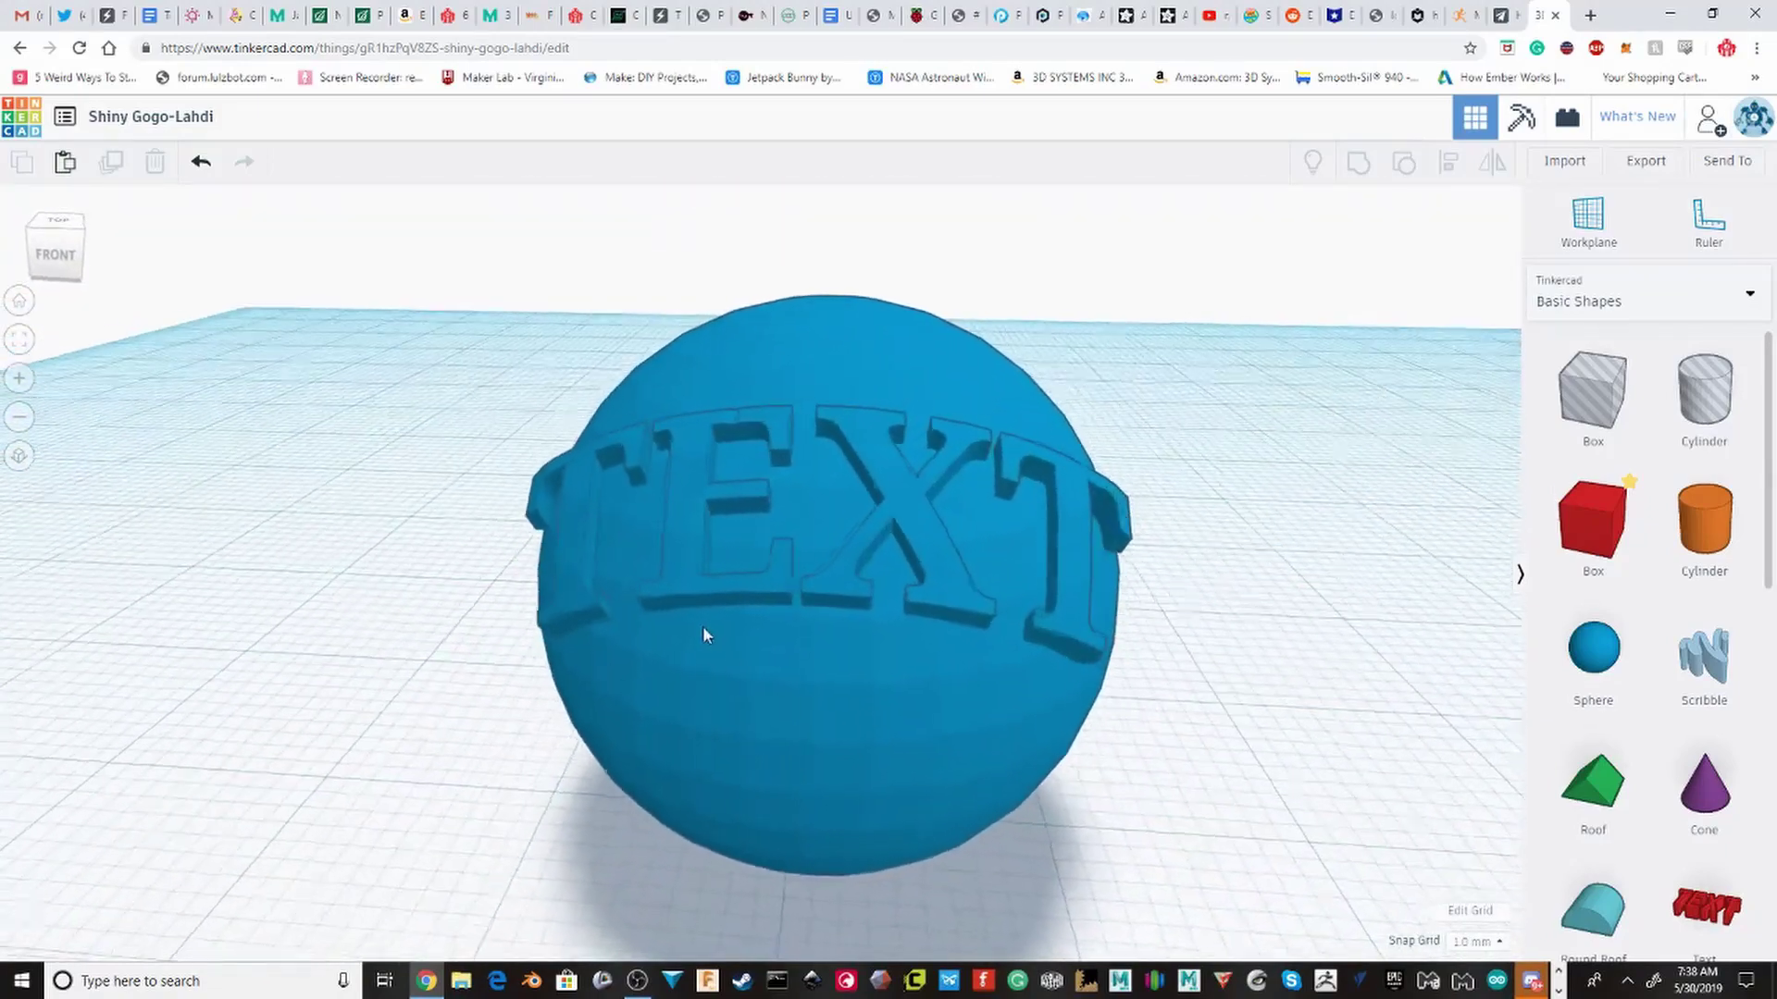
right_drag(640, 623, 654, 567)
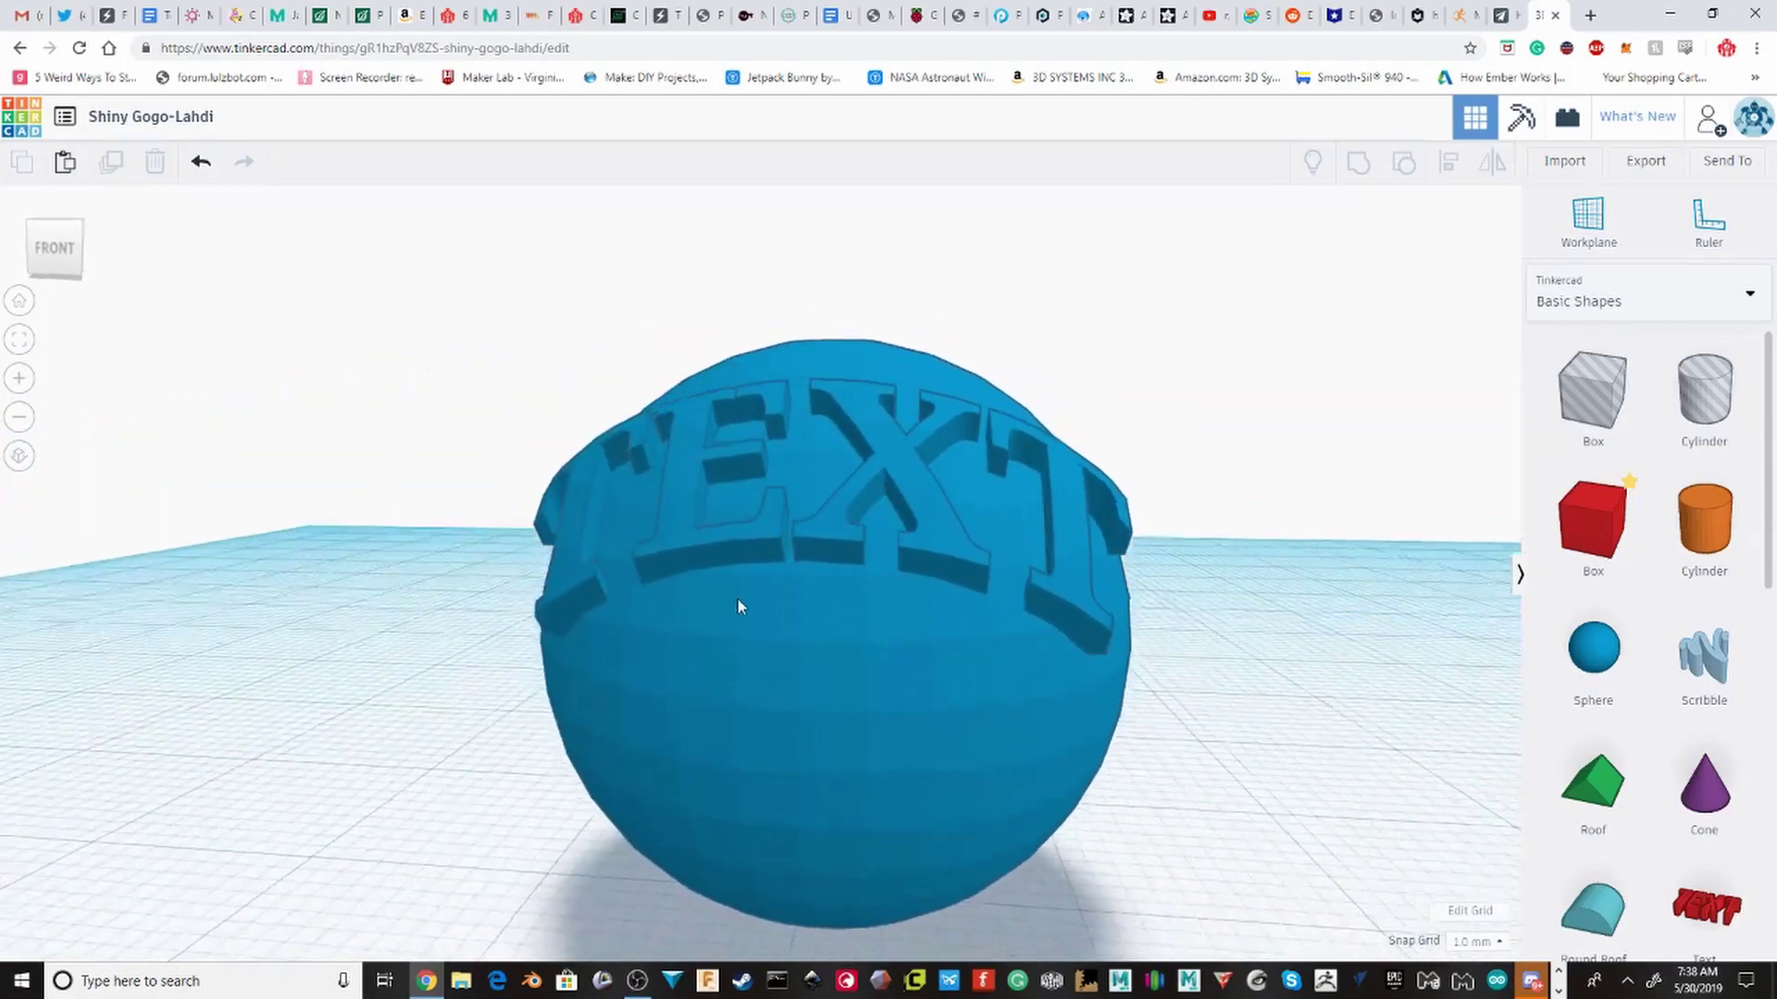
right_drag(738, 606, 773, 670)
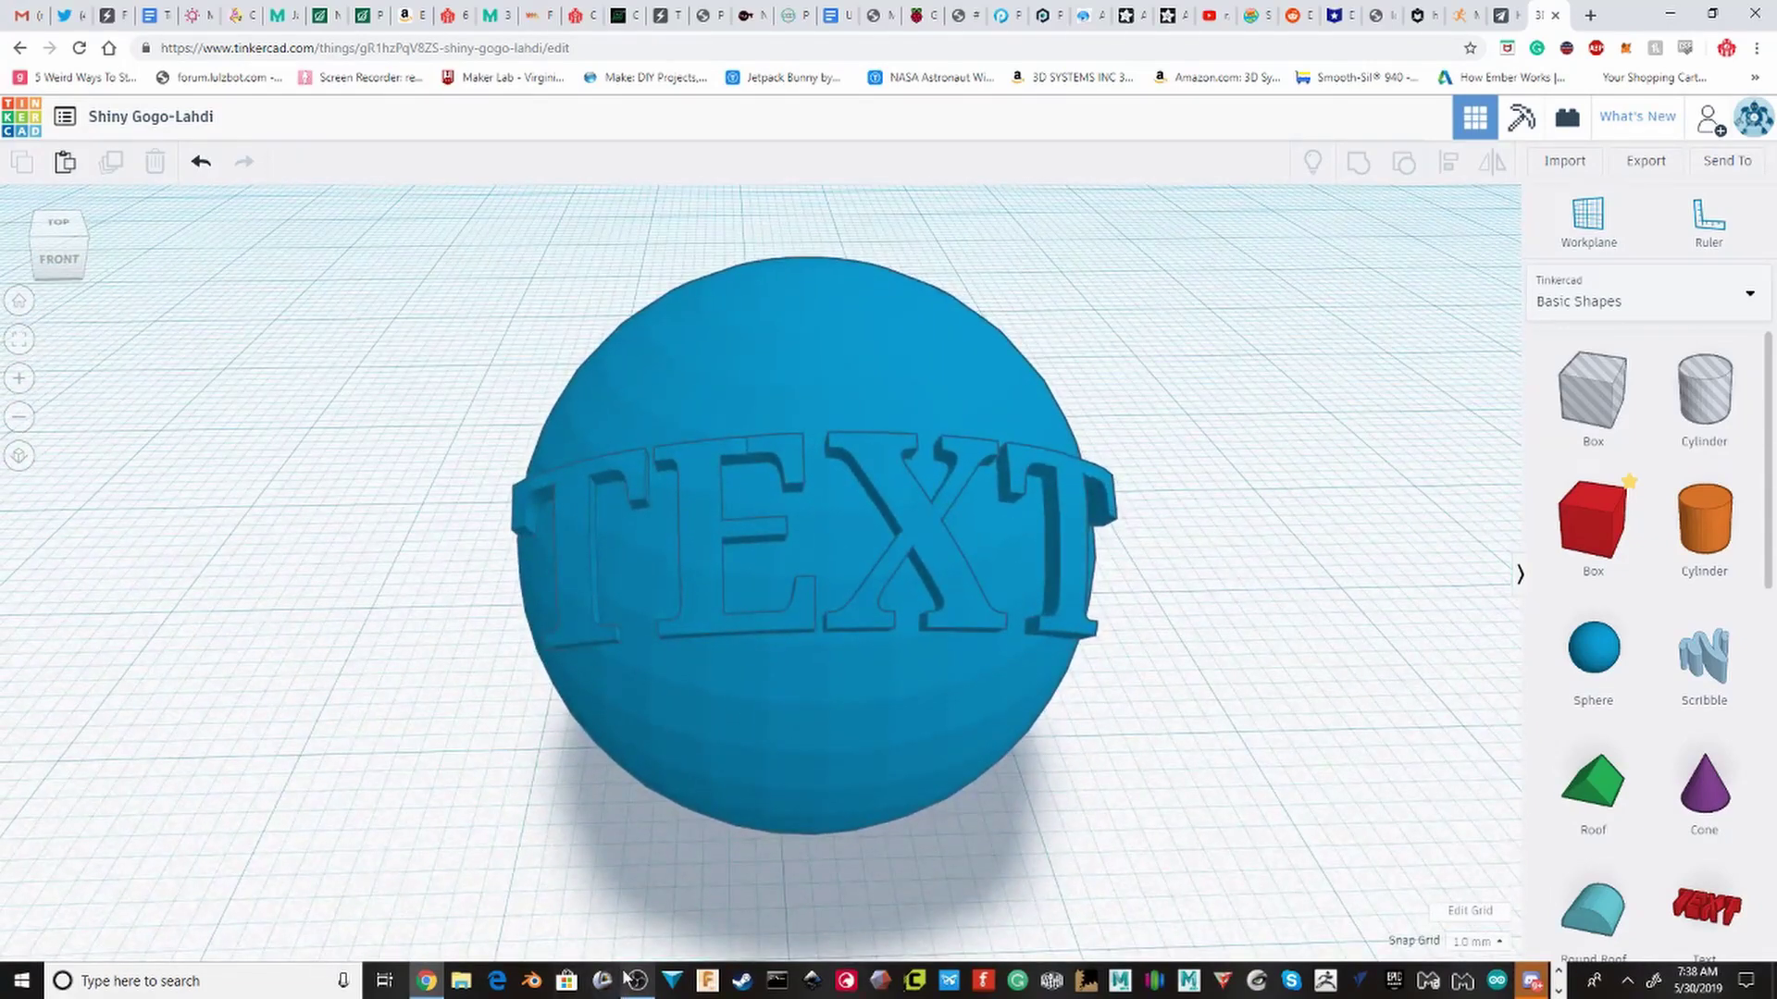